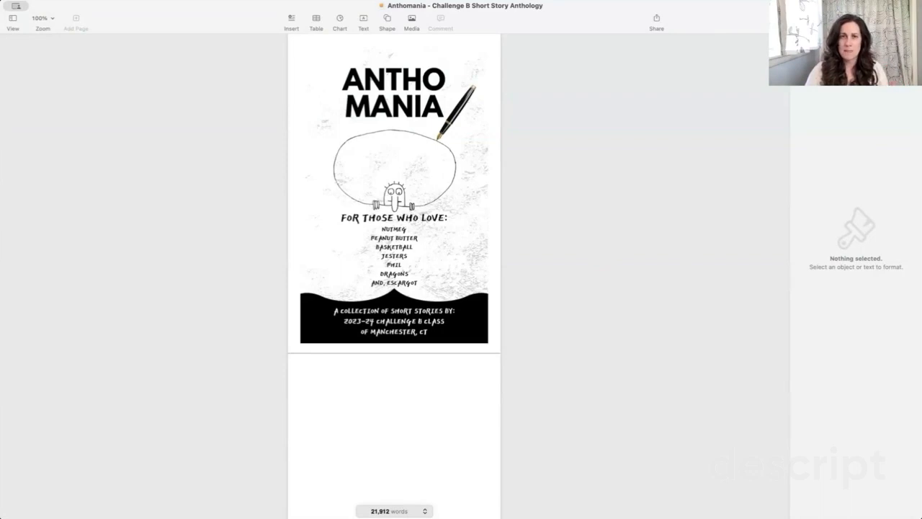
- Show the document settings, look over the custom paper sizes in Page Setup and apply the 6 by 9 inch "2x3 photo" size
click(903, 19)
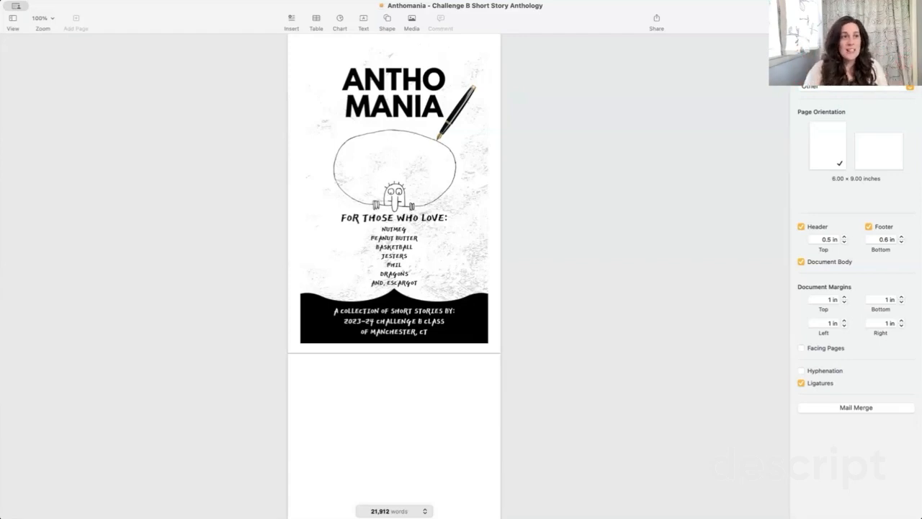
click(16, 6)
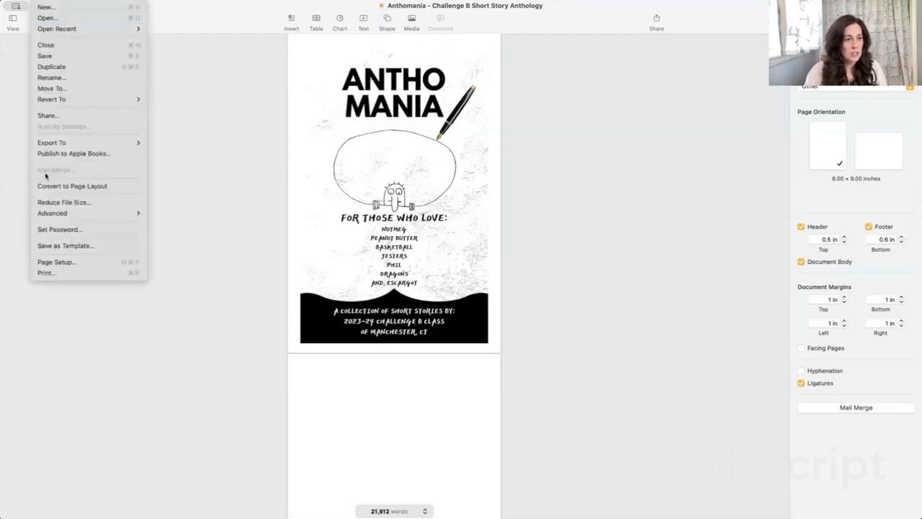
click(68, 265)
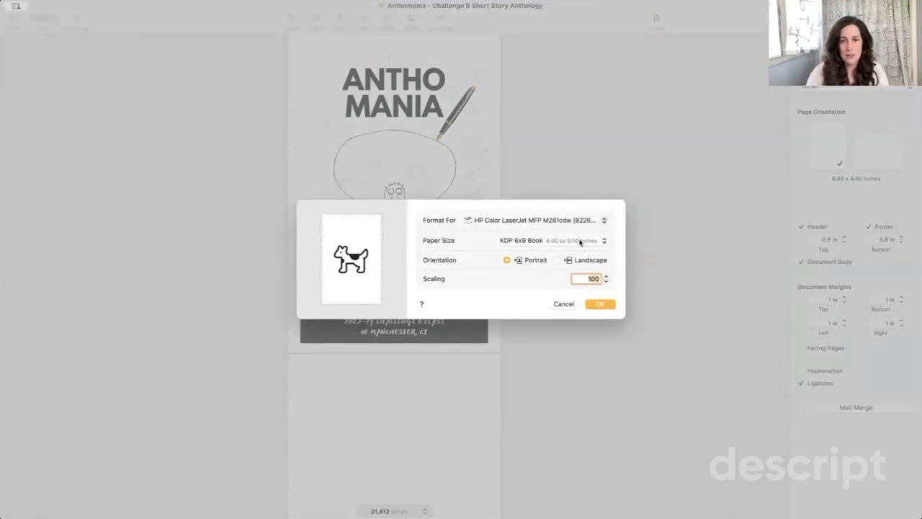
click(580, 242)
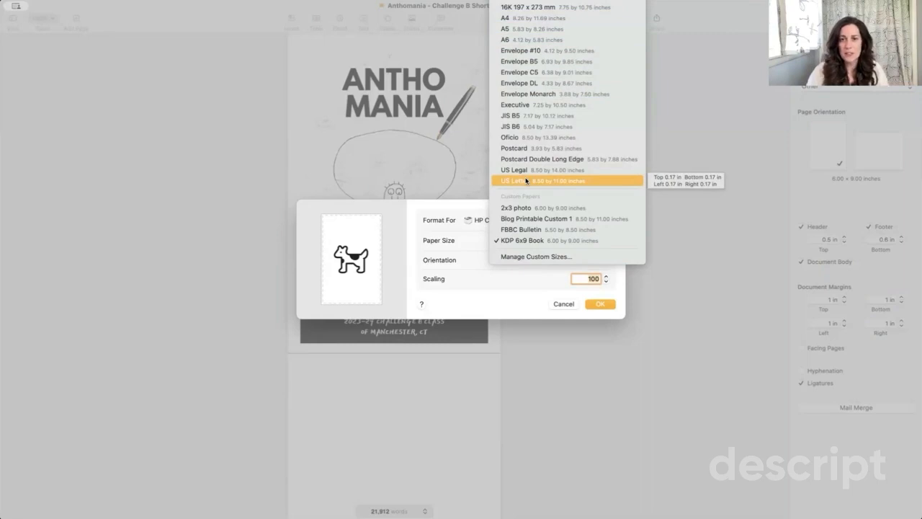
click(543, 265)
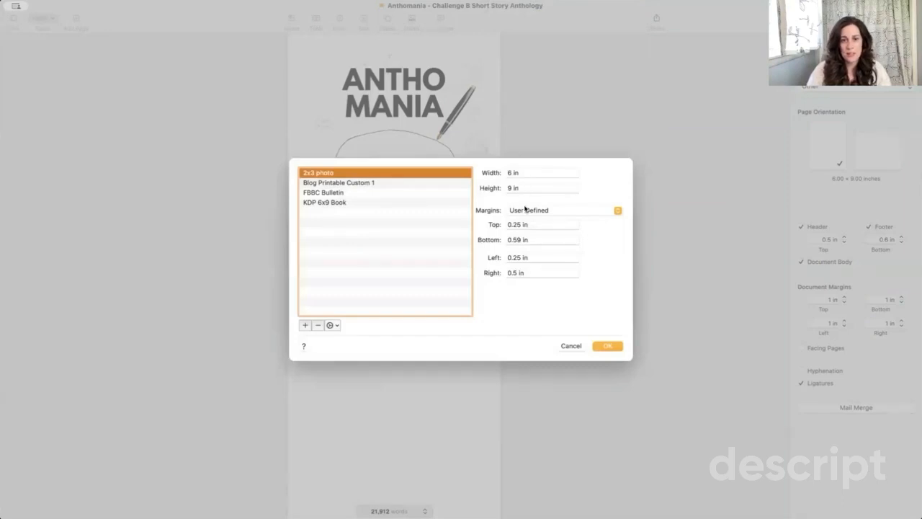
click(610, 347)
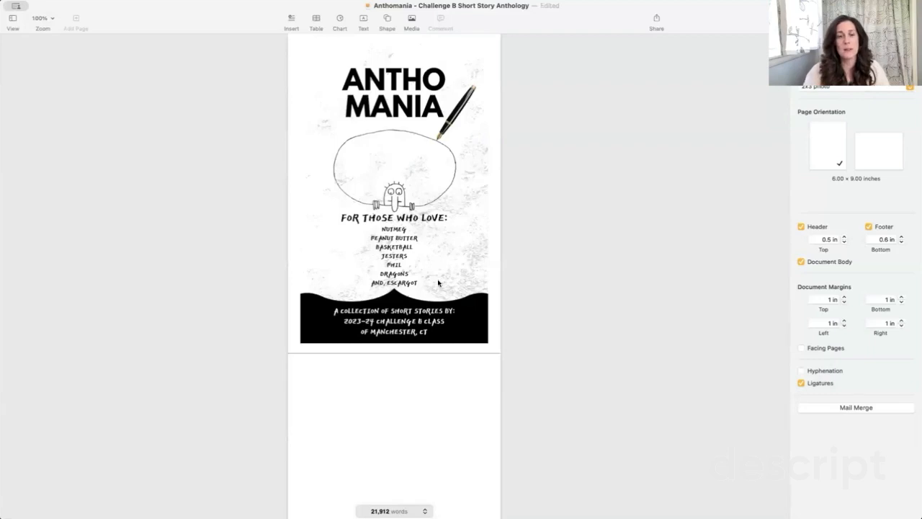
- Select the cover image on the first page and look through the items that can be inserted
click(426, 177)
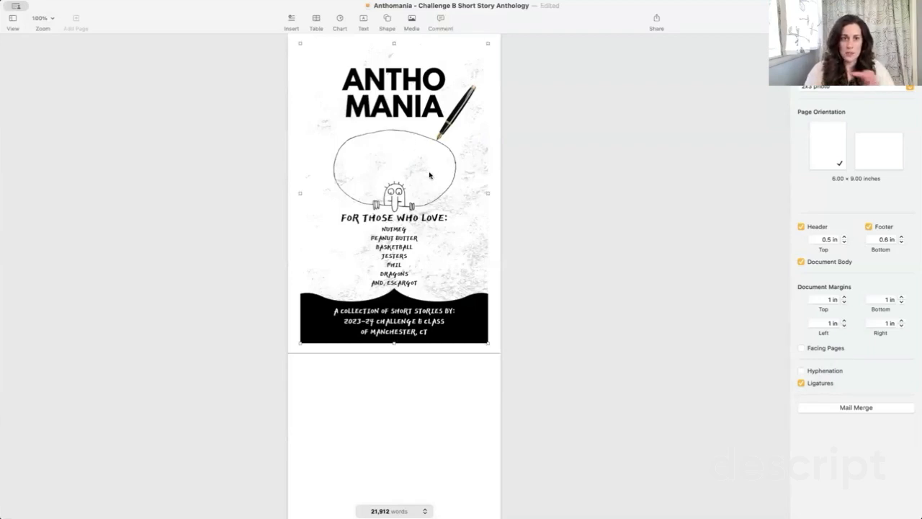
click(167, 7)
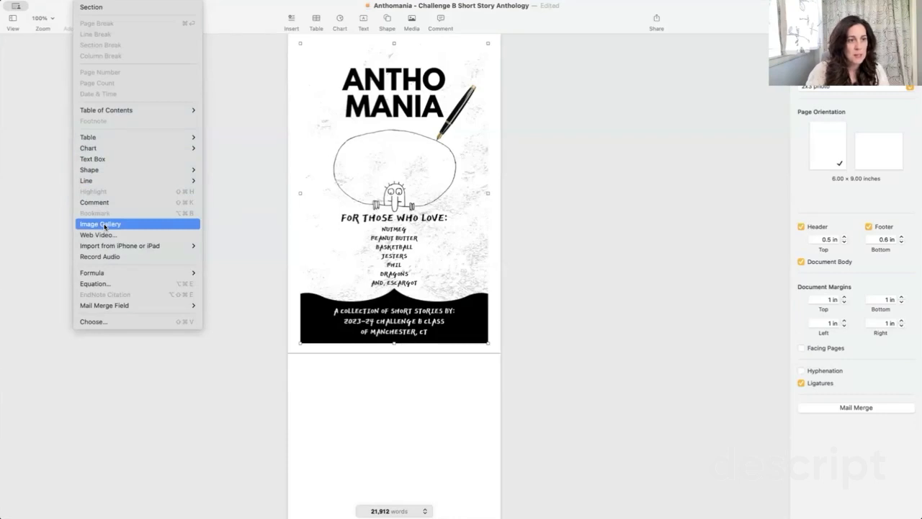
click(537, 259)
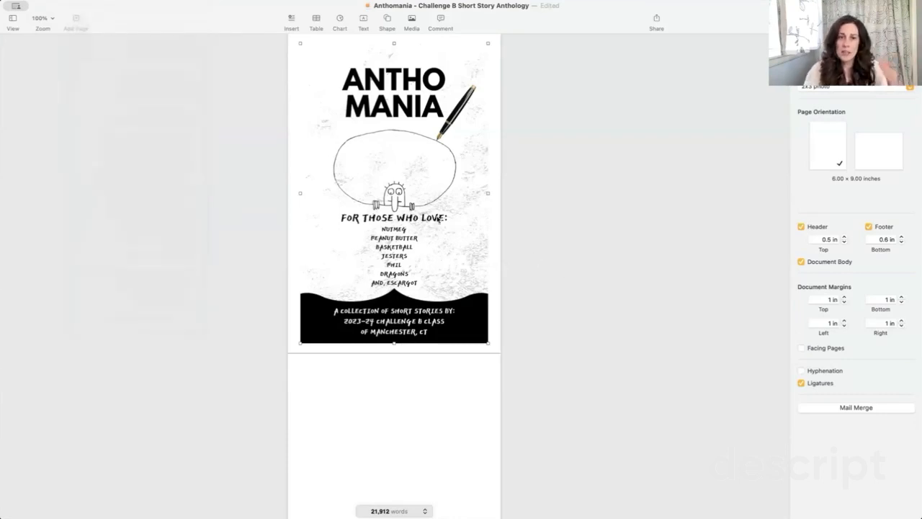
- Review the front matter from the blank page 2 through the Table of Contents, the page-number footer and the Foreword
scroll(437, 219, down, 5)
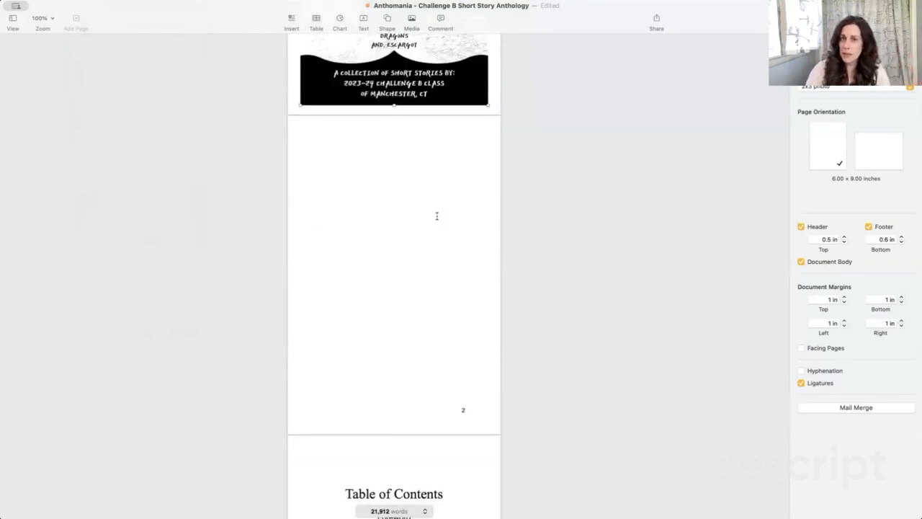
scroll(436, 216, down, 7)
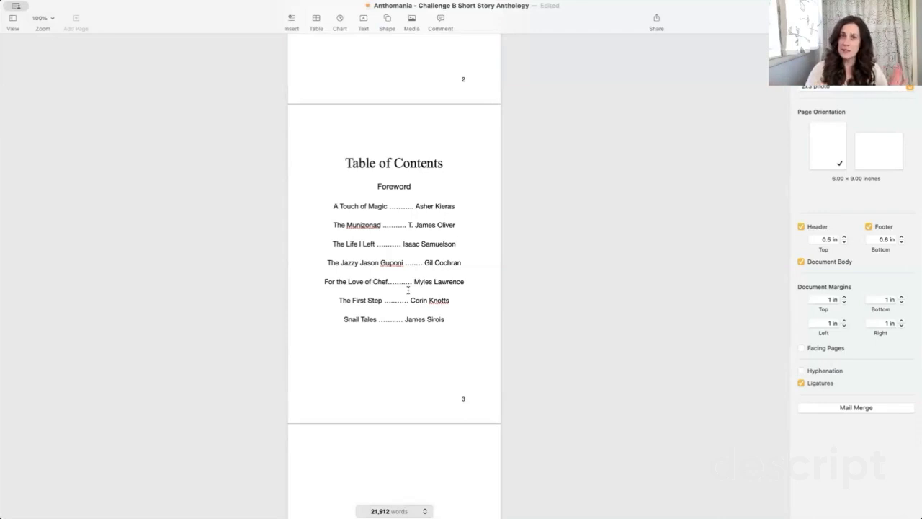
scroll(407, 277, down, 1)
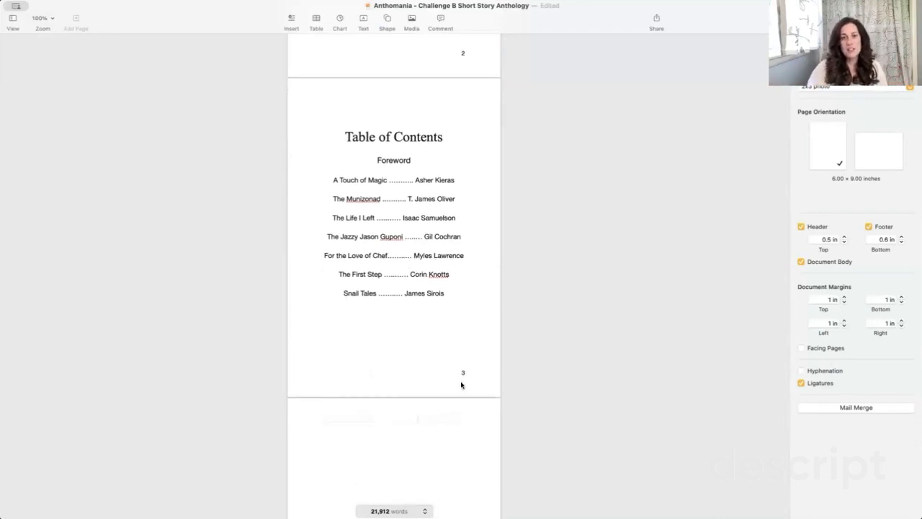
click(467, 373)
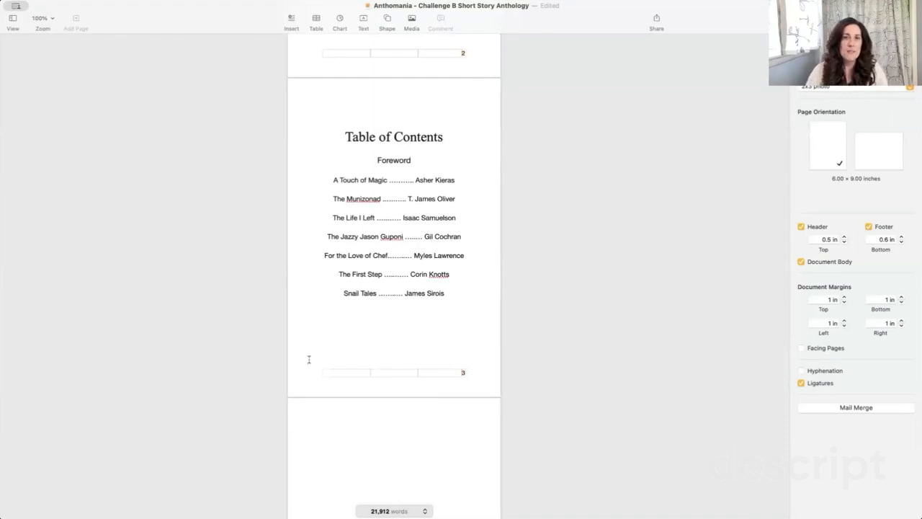
scroll(307, 360, down, 1)
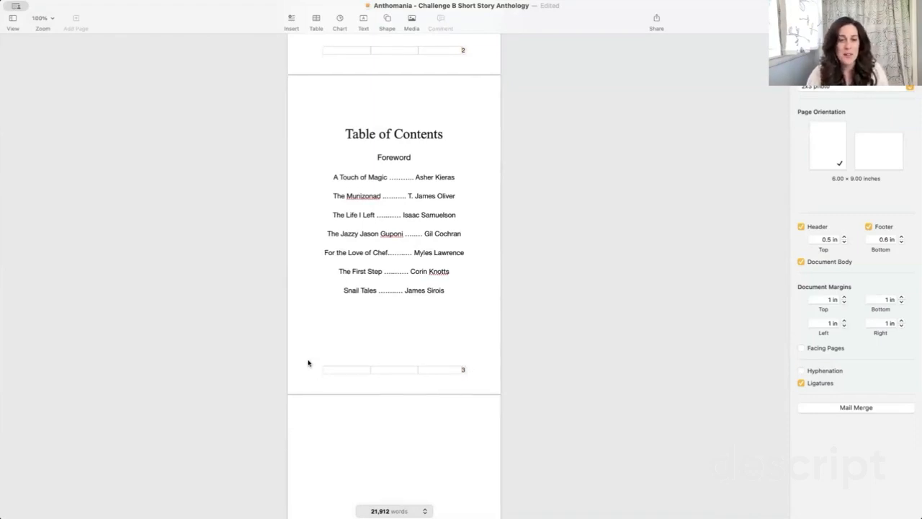
scroll(308, 362, down, 3)
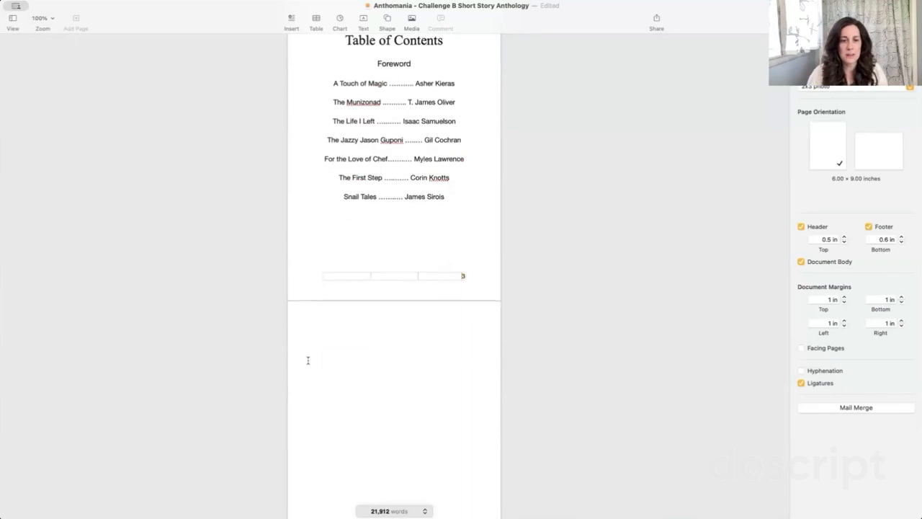
scroll(307, 362, up, 1)
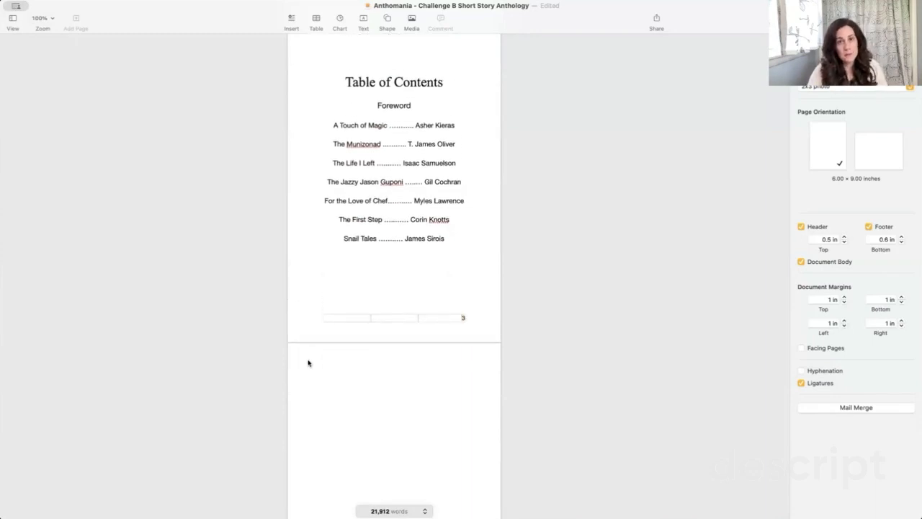
scroll(307, 363, down, 10)
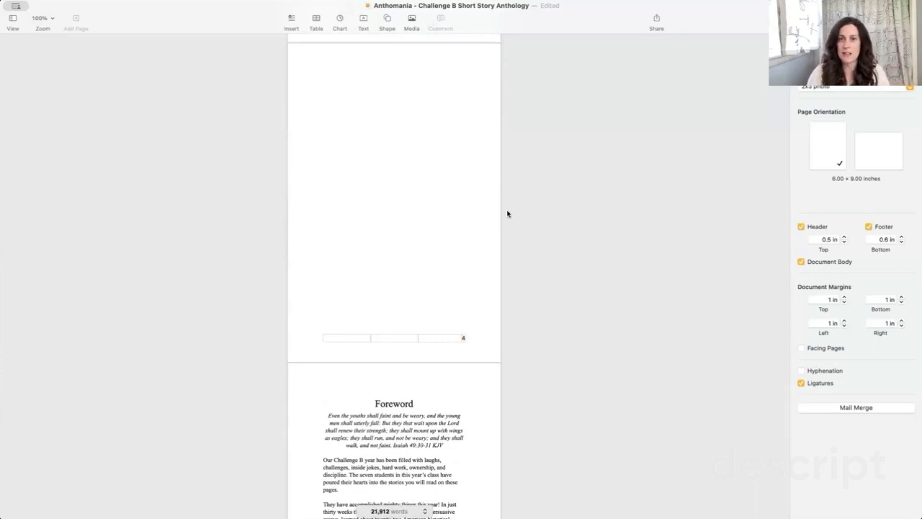
scroll(507, 213, down, 12)
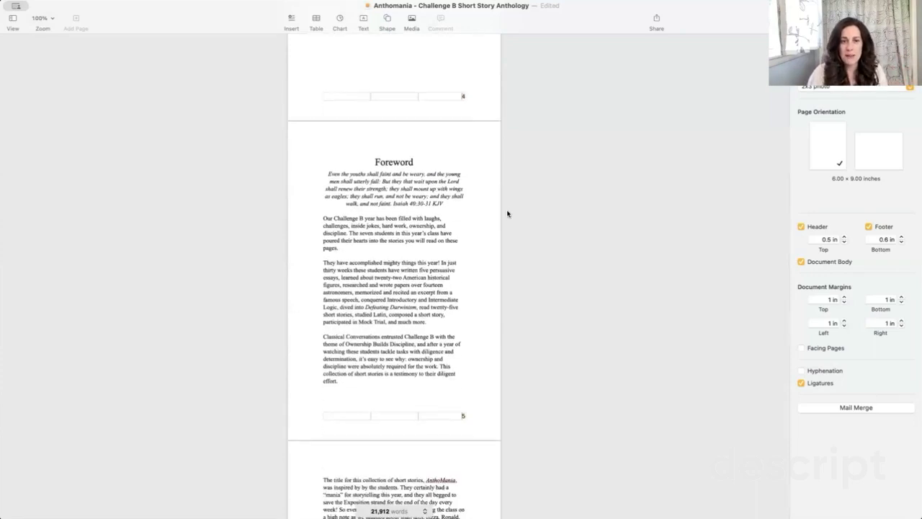
click(388, 174)
scroll(387, 175, down, 10)
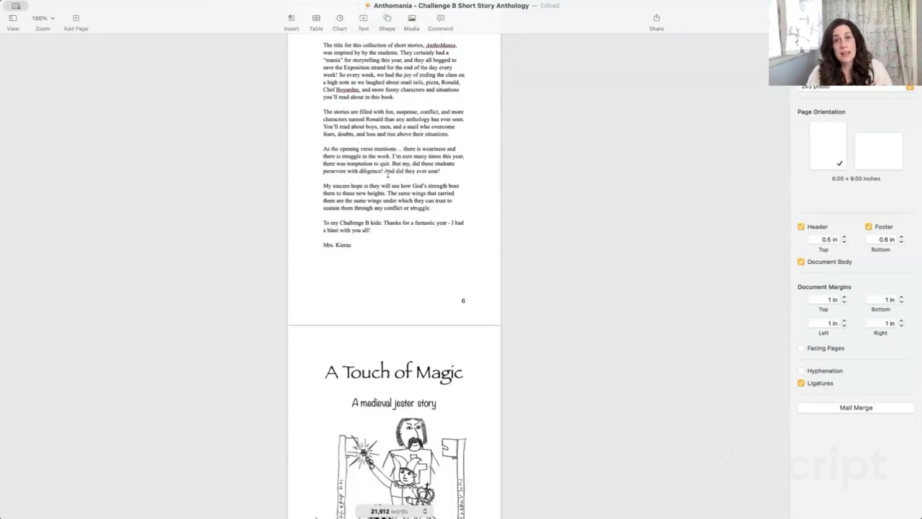
- Examine the "A Touch of Magic" title page, its illustration and the hand-drawn castle map, including the map's image style settings
scroll(387, 174, down, 3)
scroll(387, 175, down, 2)
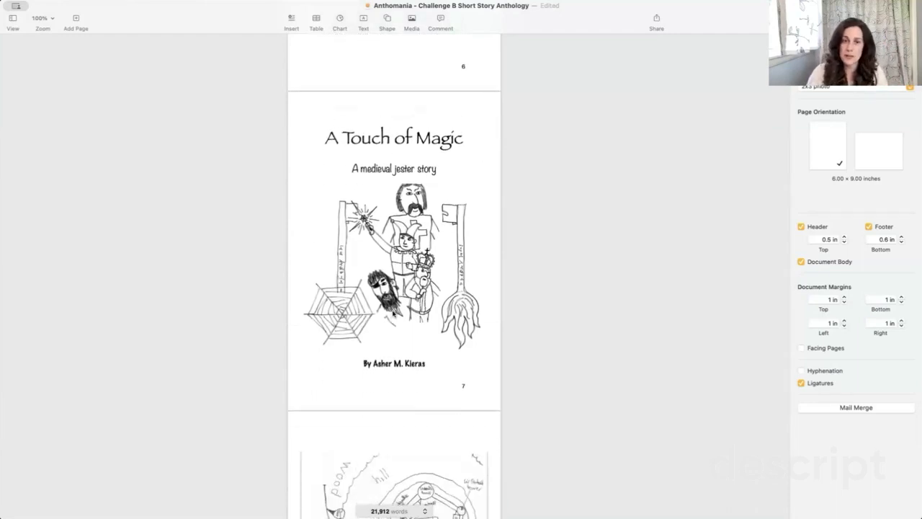
scroll(423, 341, up, 2)
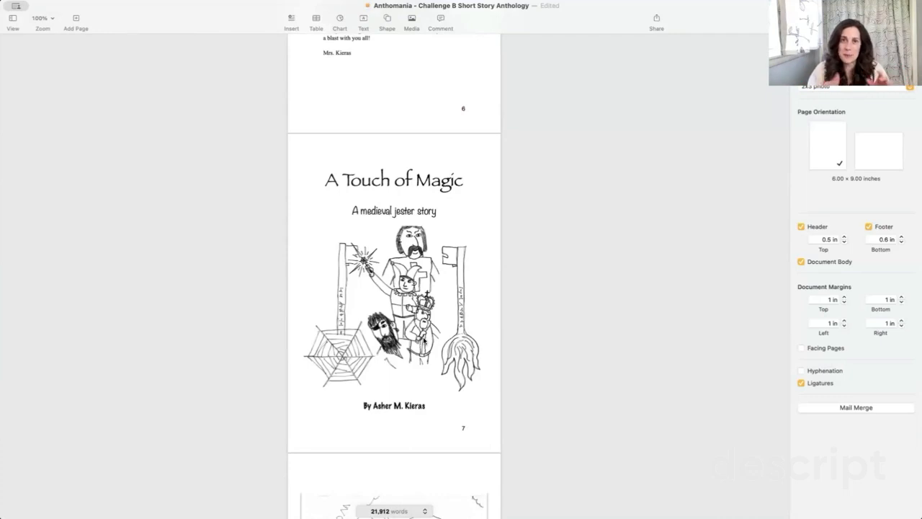
click(403, 304)
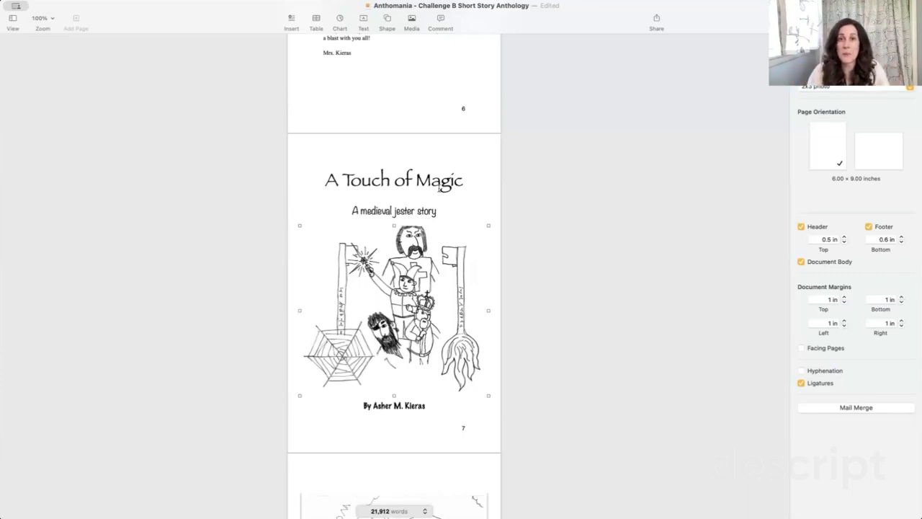
scroll(439, 186, down, 10)
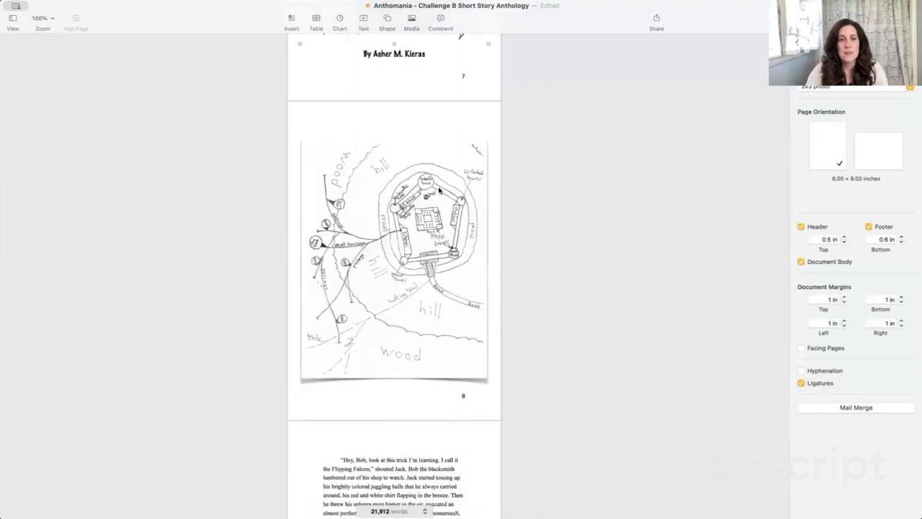
click(379, 277)
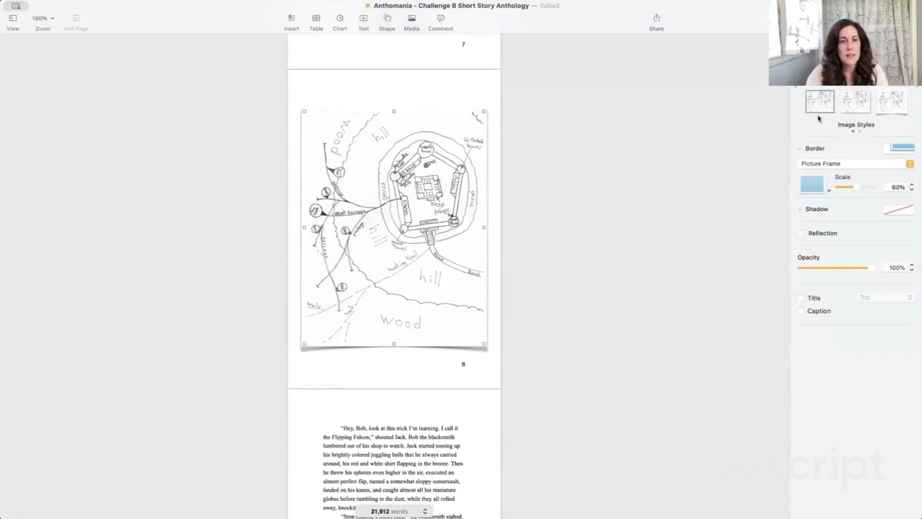
scroll(448, 297, down, 5)
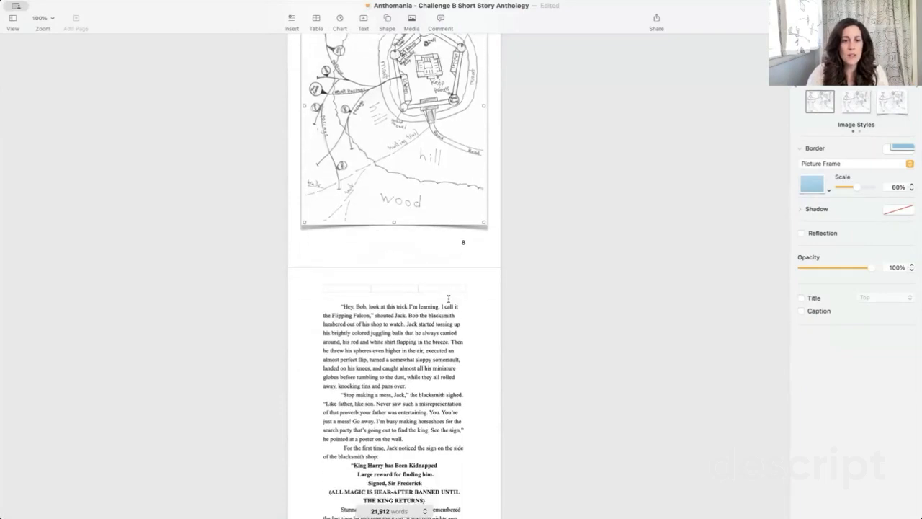
scroll(448, 298, down, 5)
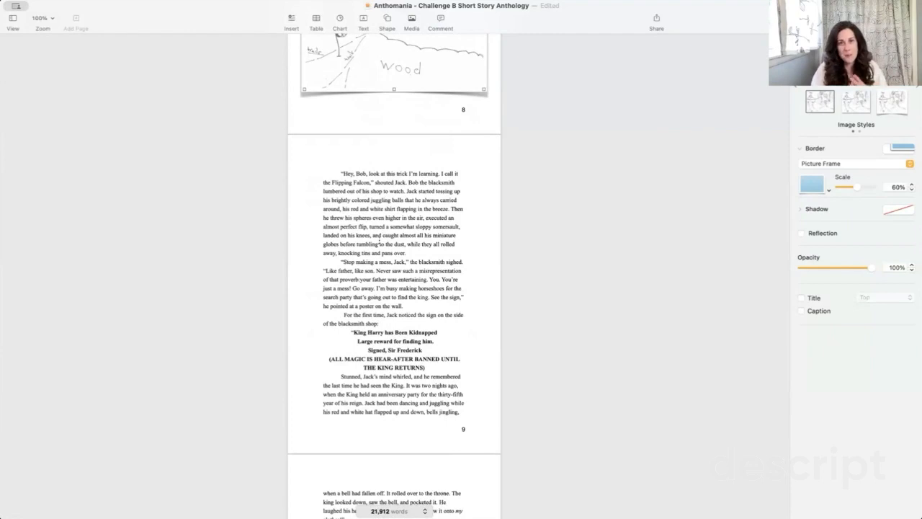
- Select the story text on page 9 and check its font, line spacing and available editing commands
click(380, 240)
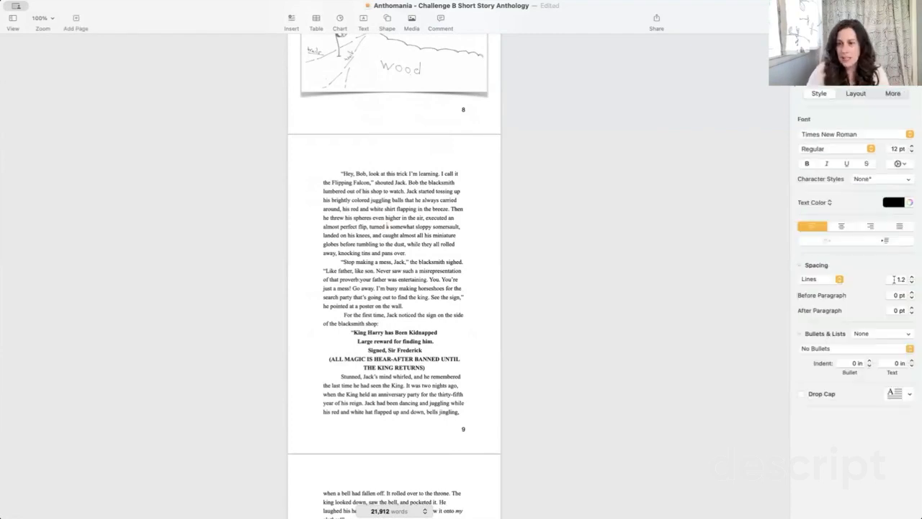
drag(338, 175, 457, 414)
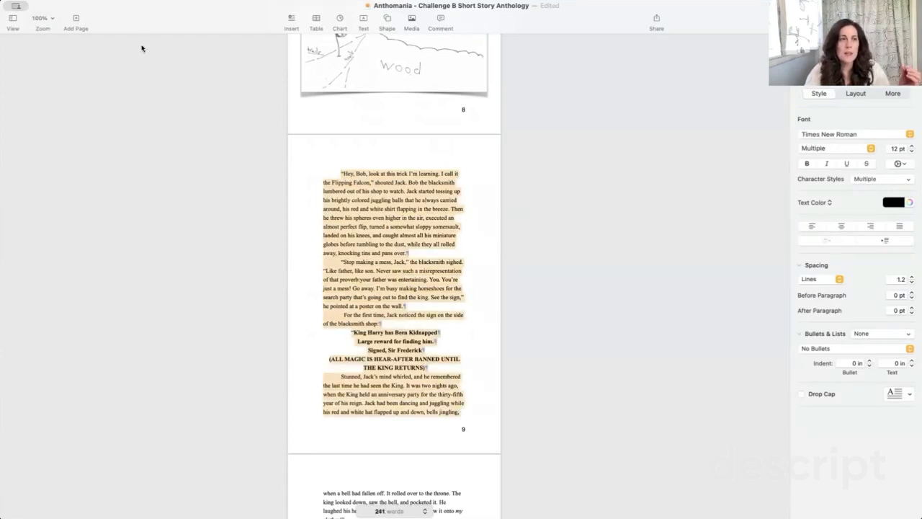
click(61, 1)
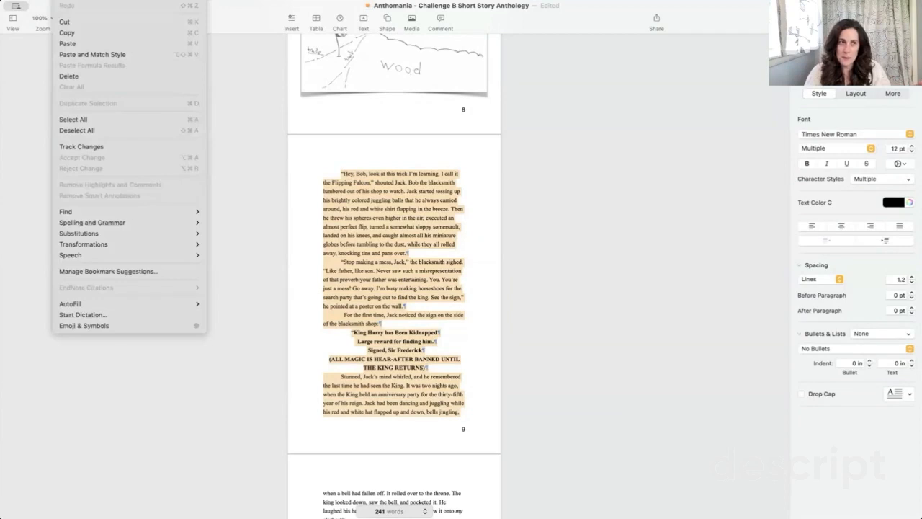
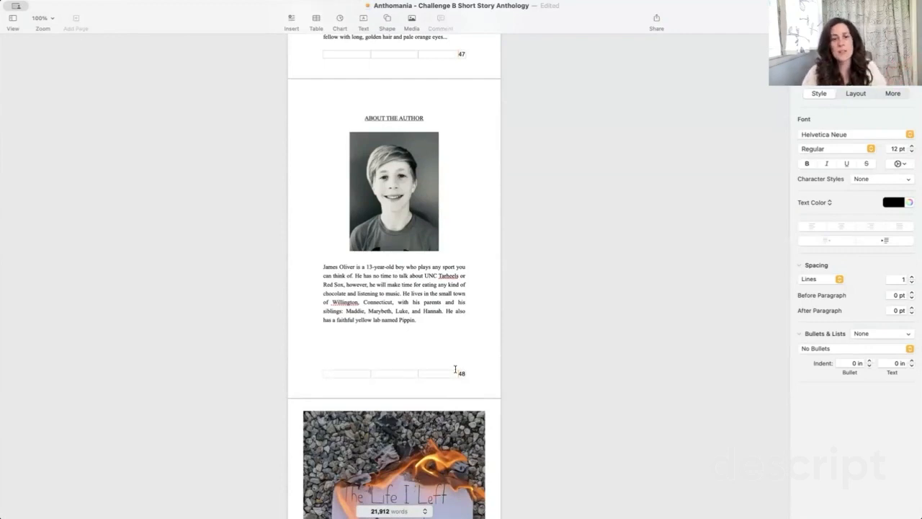
- Examine the full-page cover image of "The Life I Left" and the layout and text formatting of the story's pages
scroll(454, 369, down, 10)
click(405, 269)
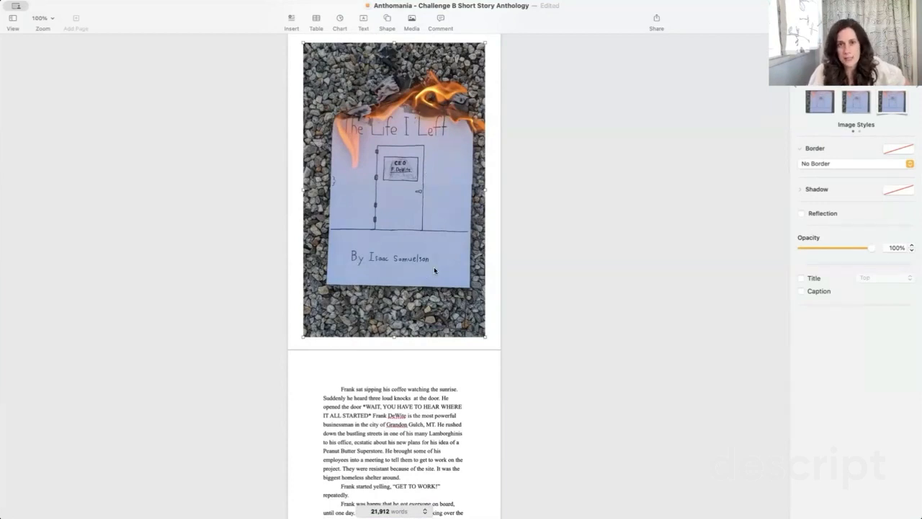
scroll(433, 270, up, 1)
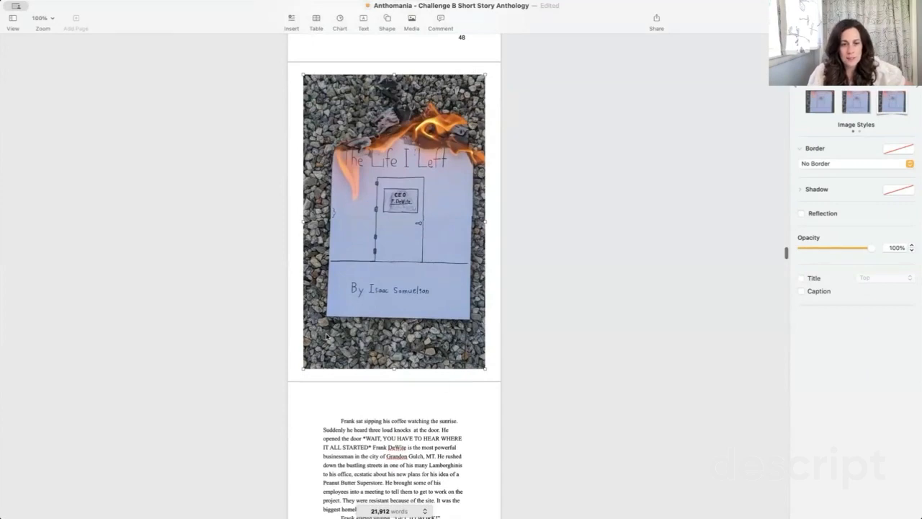
click(433, 425)
scroll(433, 424, down, 1)
scroll(433, 423, down, 5)
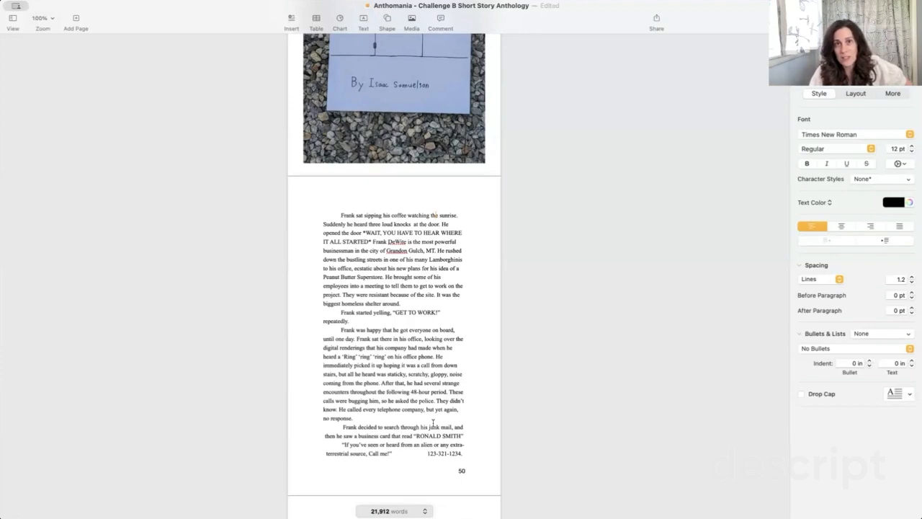
scroll(433, 422, down, 20)
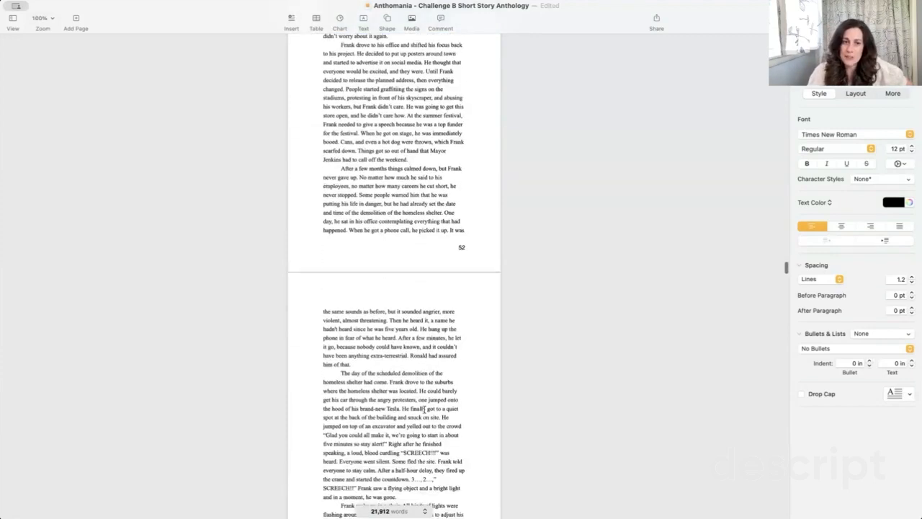
scroll(425, 413, down, 20)
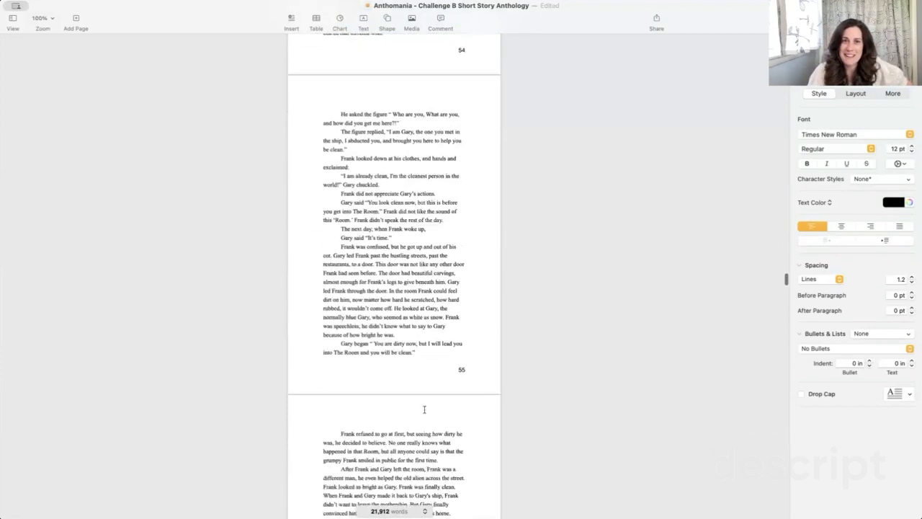
- Examine the basketball-themed title page on page 59 along with the neighbouring author page, blank page and story text
scroll(424, 409, down, 20)
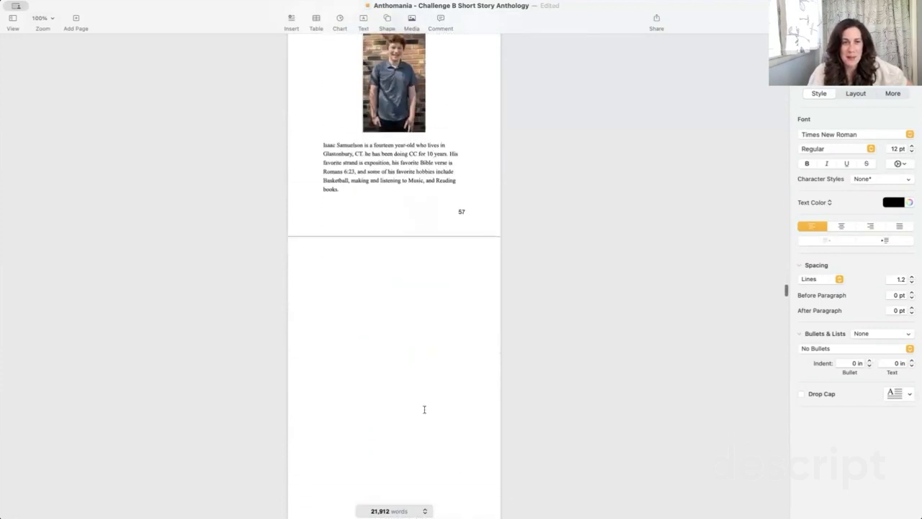
scroll(424, 413, down, 20)
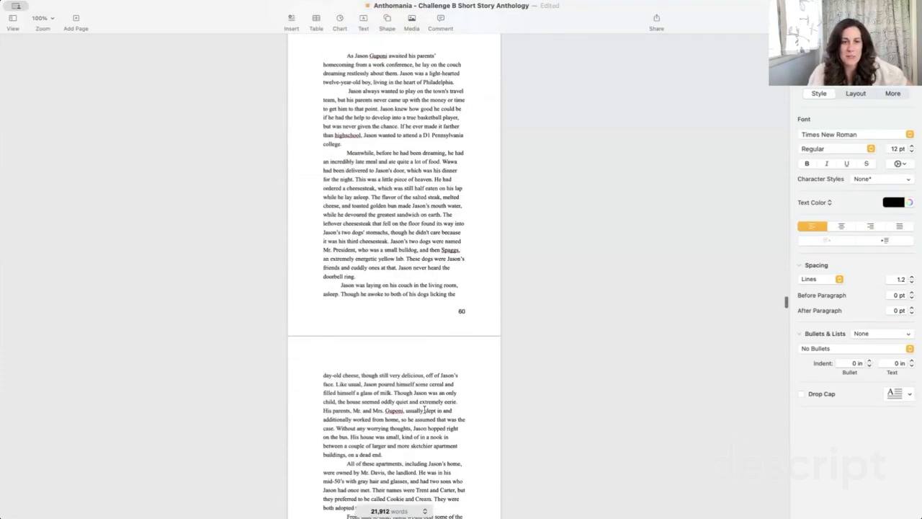
scroll(425, 412, up, 20)
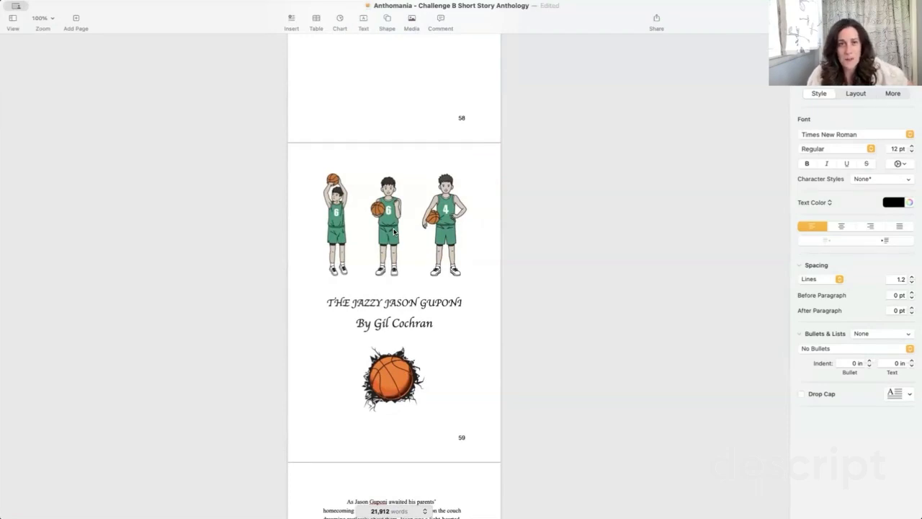
scroll(388, 240, down, 5)
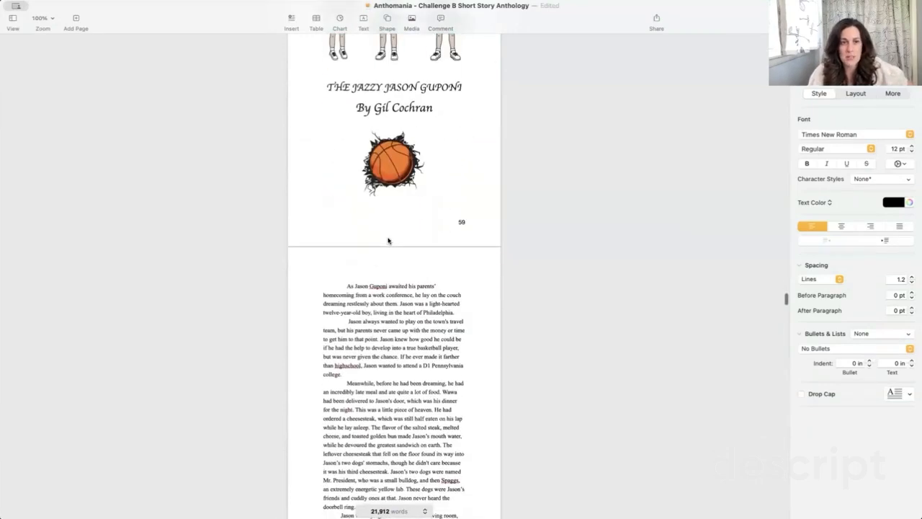
scroll(387, 240, down, 20)
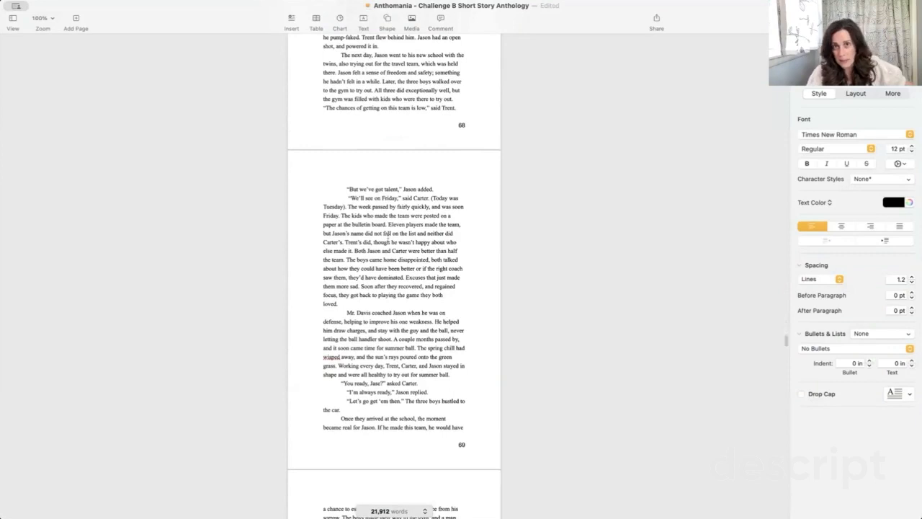
- Examine the "For the Love of Chef" title page and its story pages, including the journal entries in a handwriting-style font
scroll(387, 234, down, 15)
scroll(388, 240, down, 15)
scroll(387, 240, up, 3)
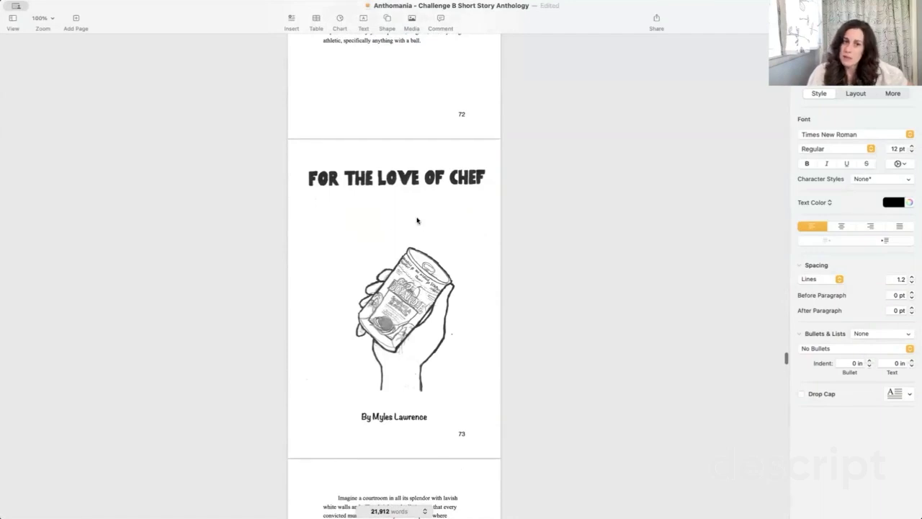
scroll(416, 220, down, 18)
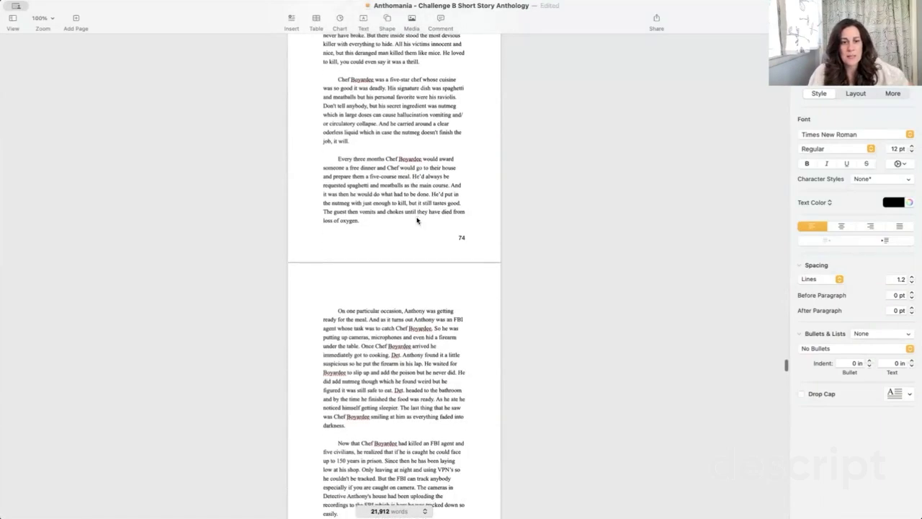
scroll(417, 220, down, 7)
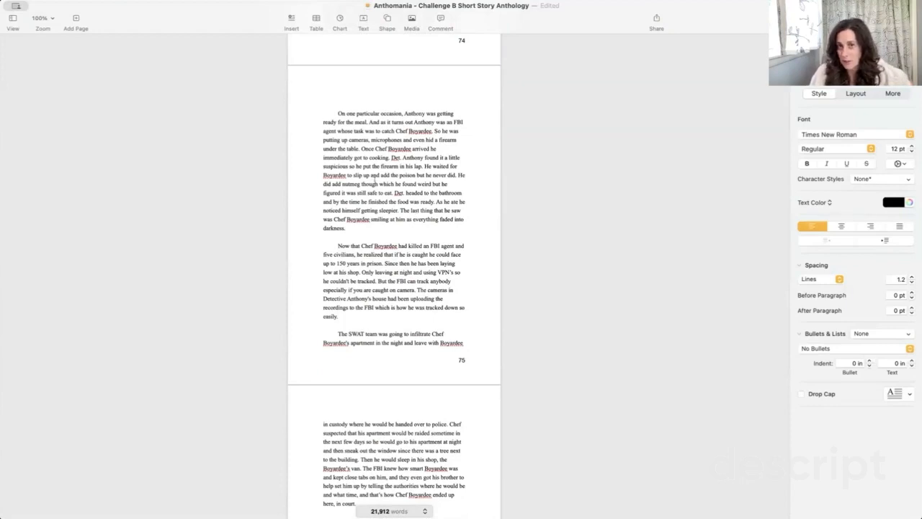
scroll(374, 181, down, 5)
scroll(374, 182, down, 20)
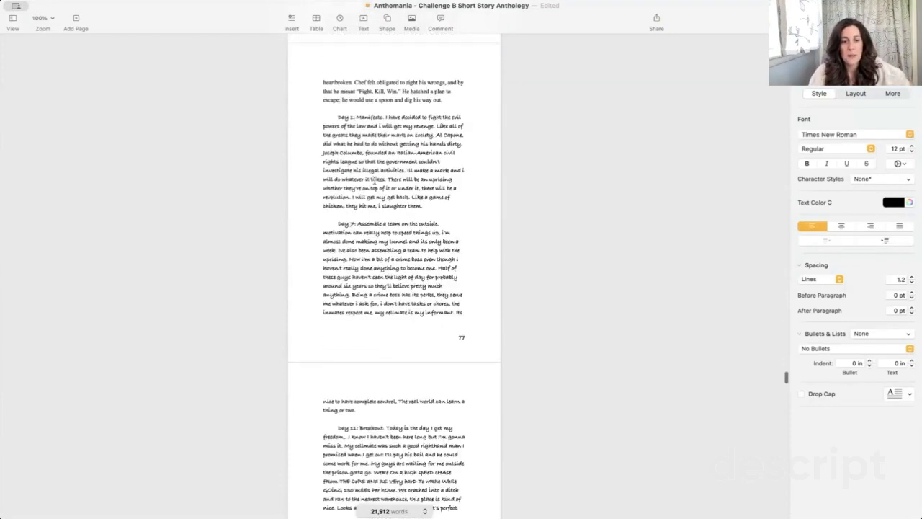
- Review the About the Author section on page 108 and check the page-number footer there
scroll(405, 254, down, 20)
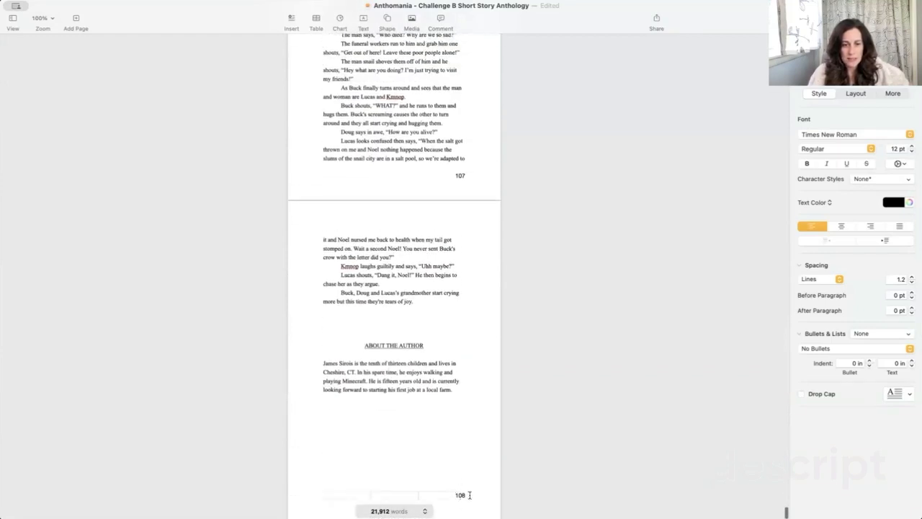
click(459, 494)
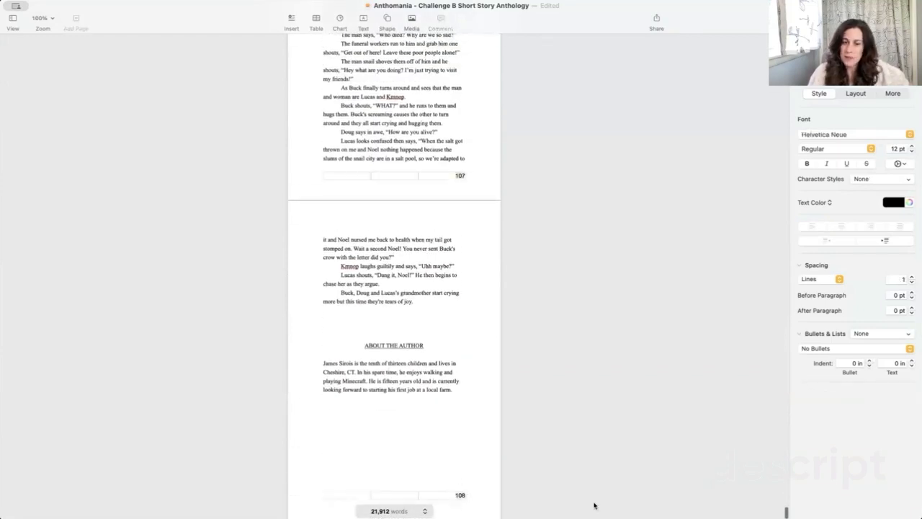
click(373, 213)
click(428, 331)
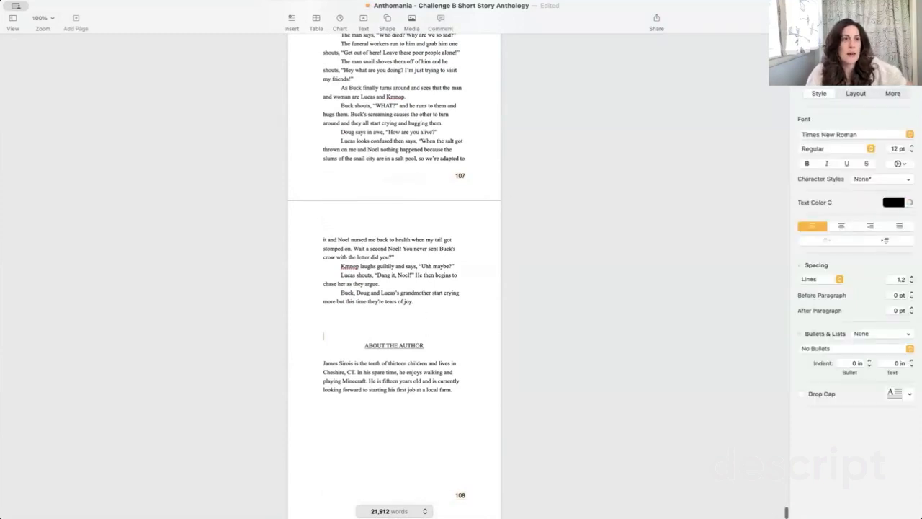
- Check the formats the anthology can be exported to, including PDF
click(44, 1)
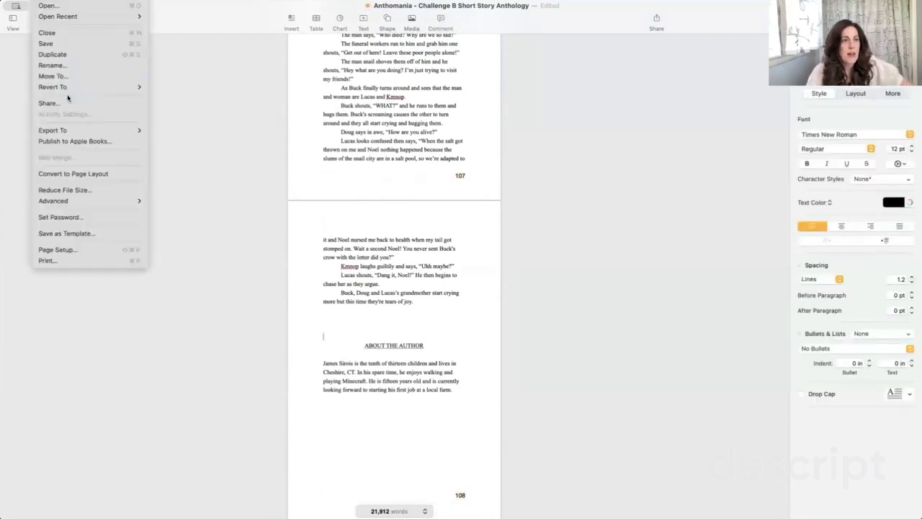
mouse_move(65, 134)
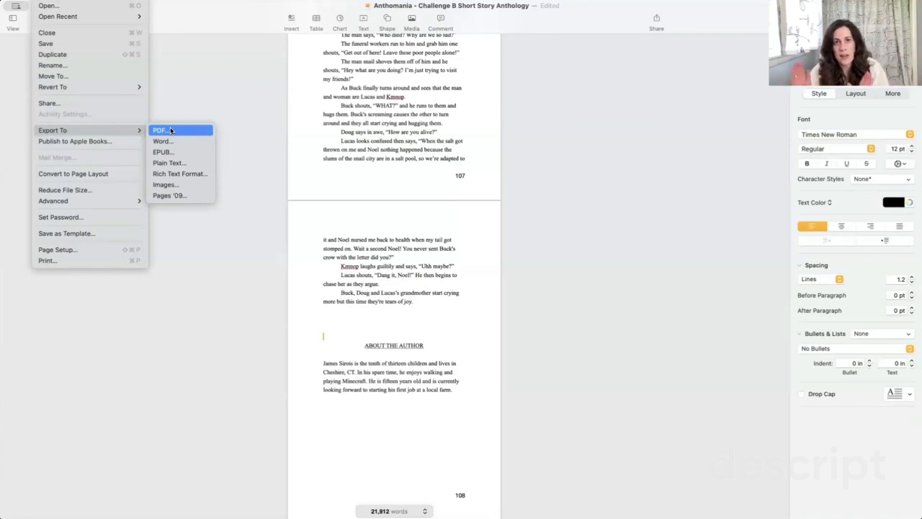
click(256, 96)
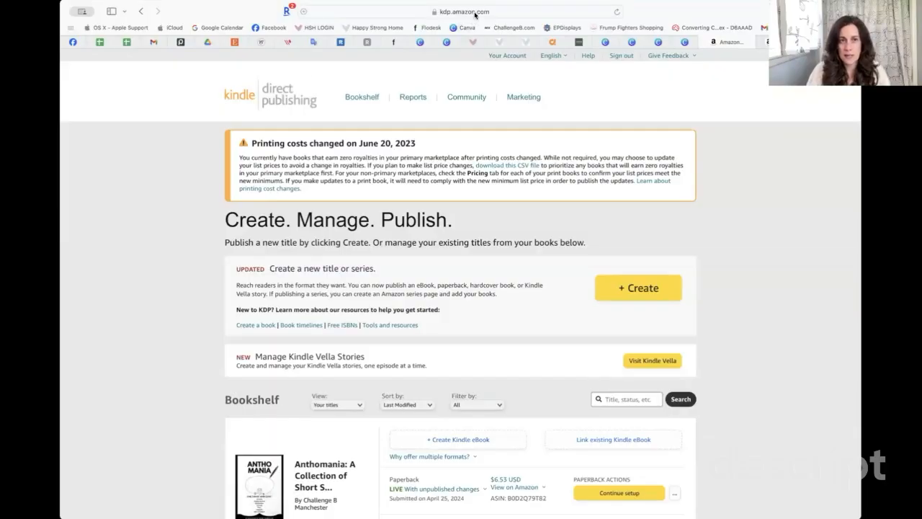
- Switch to Kindle Direct Publishing and examine the option for creating a new title and the Bookshelf entries
scroll(432, 65, down, 2)
scroll(389, 87, up, 2)
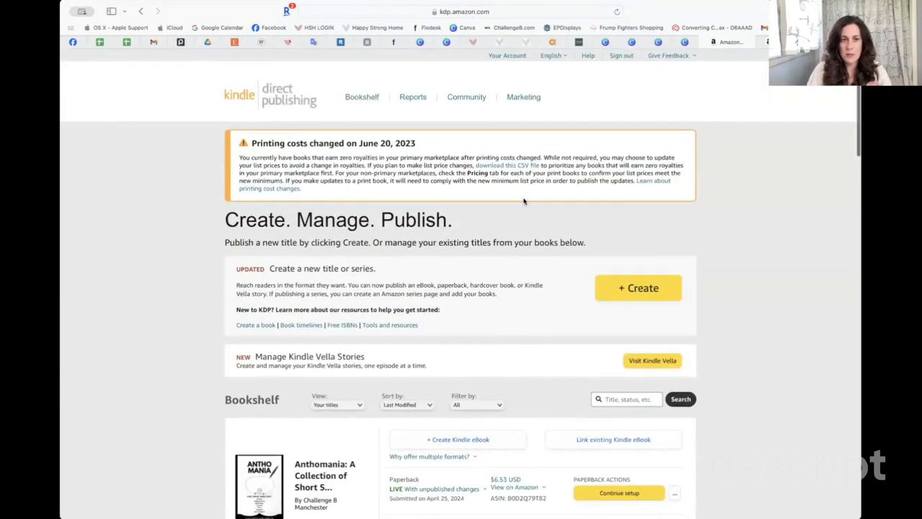
scroll(523, 201, down, 3)
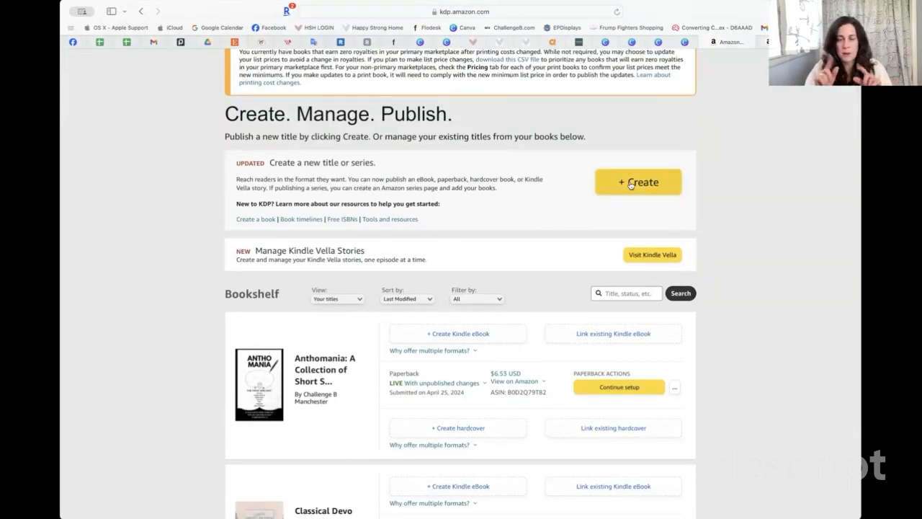
scroll(619, 176, up, 3)
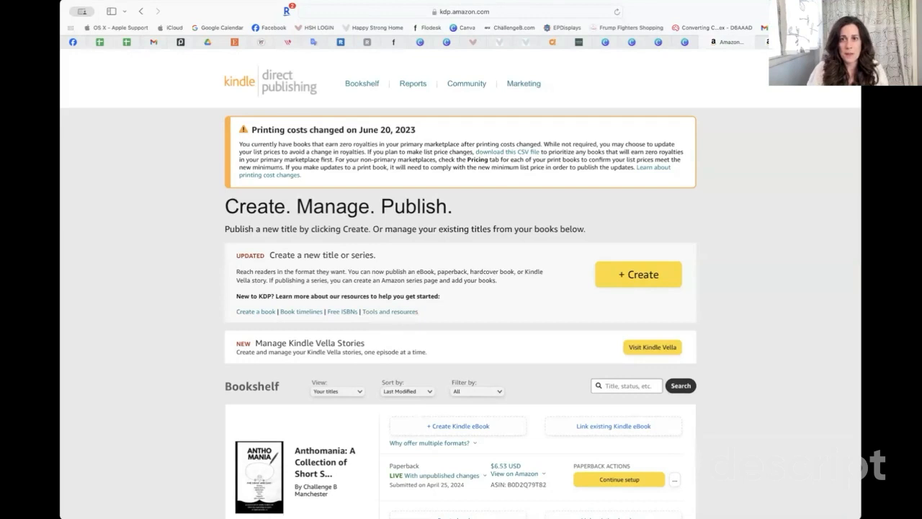
- Open the Printing Cost & Royalty Calculator from KDP's tools and resources
click(391, 313)
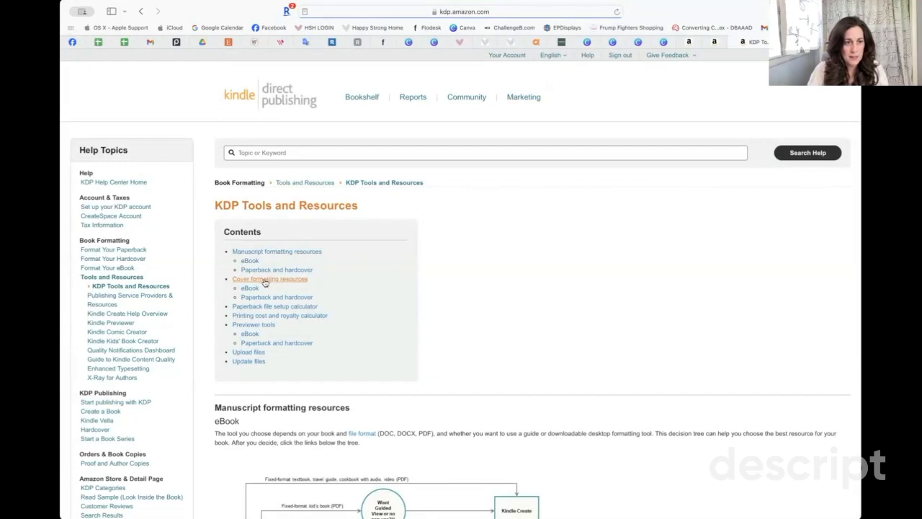
click(266, 319)
click(397, 67)
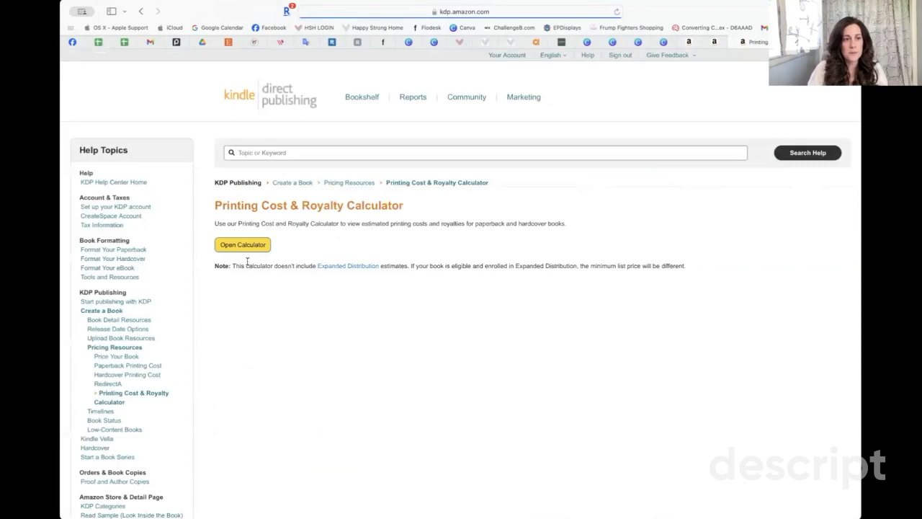
click(237, 248)
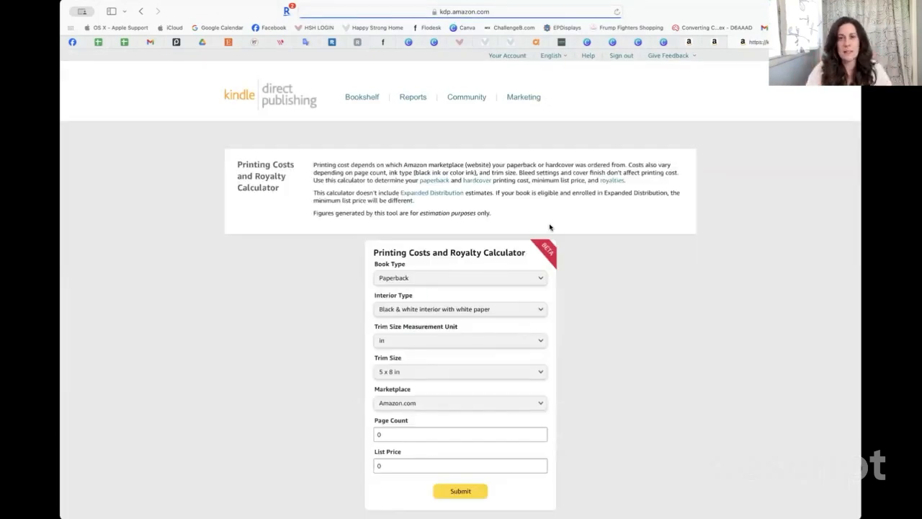
- Configure the calculator for a paperback with Standard color interior with white paper and a 6 x 9 in trim size
scroll(549, 227, down, 3)
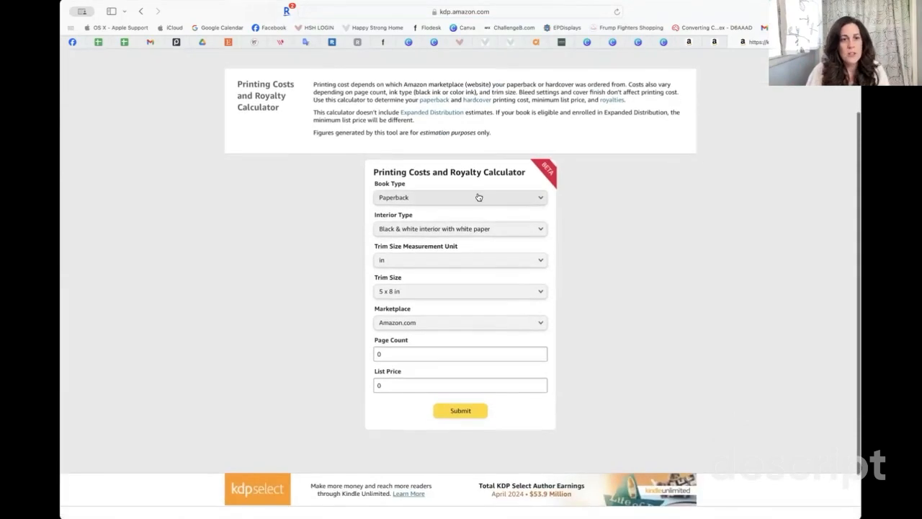
click(476, 198)
click(476, 198)
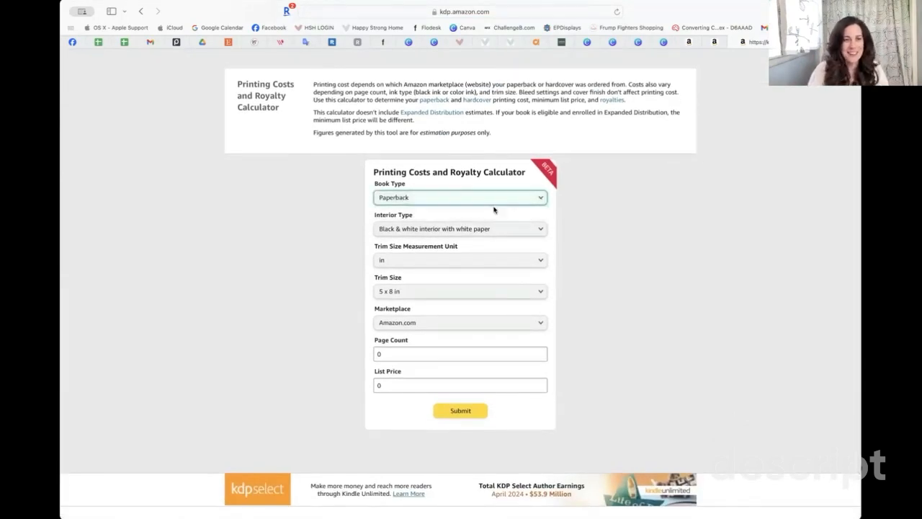
click(483, 229)
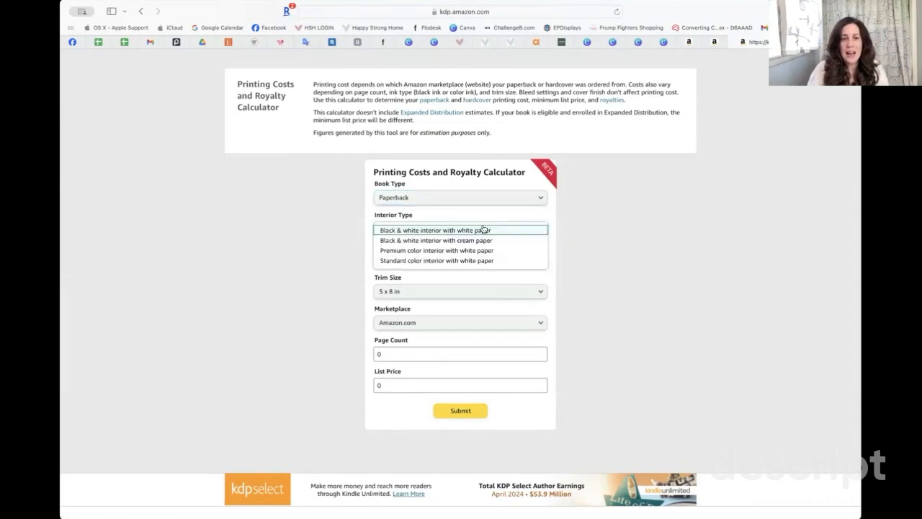
click(453, 260)
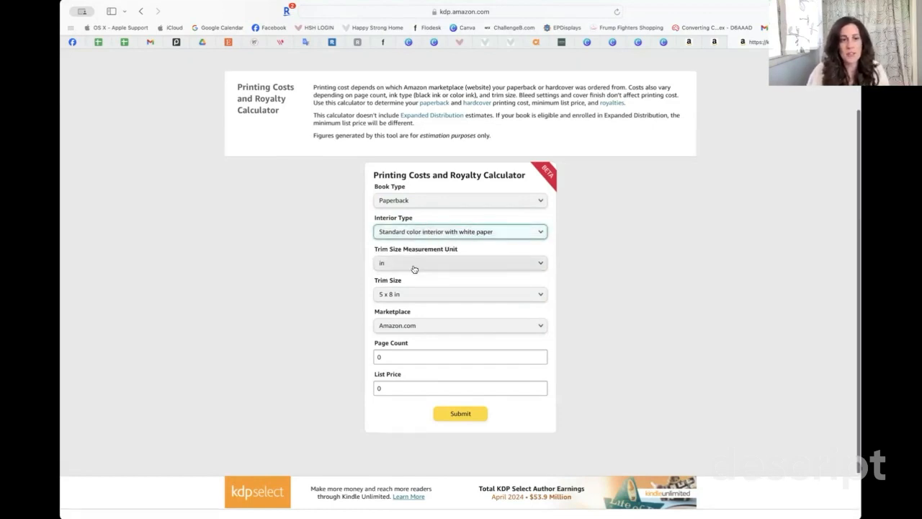
scroll(412, 268, down, 1)
click(415, 264)
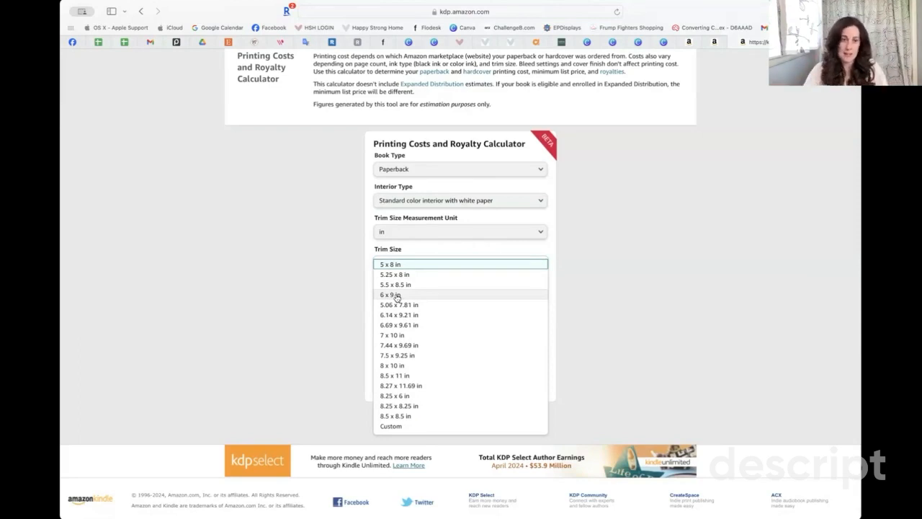
click(395, 296)
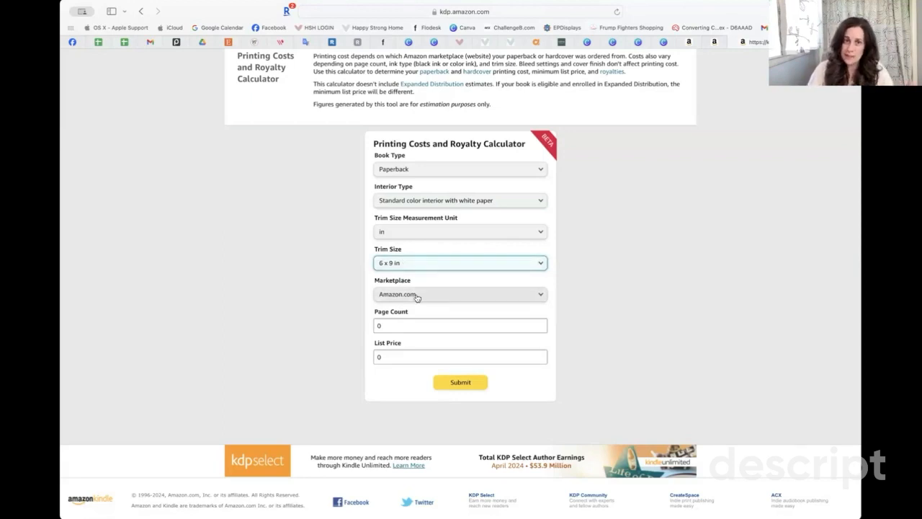
- Set the page count to 108 and the list price to 10
key(Tab)
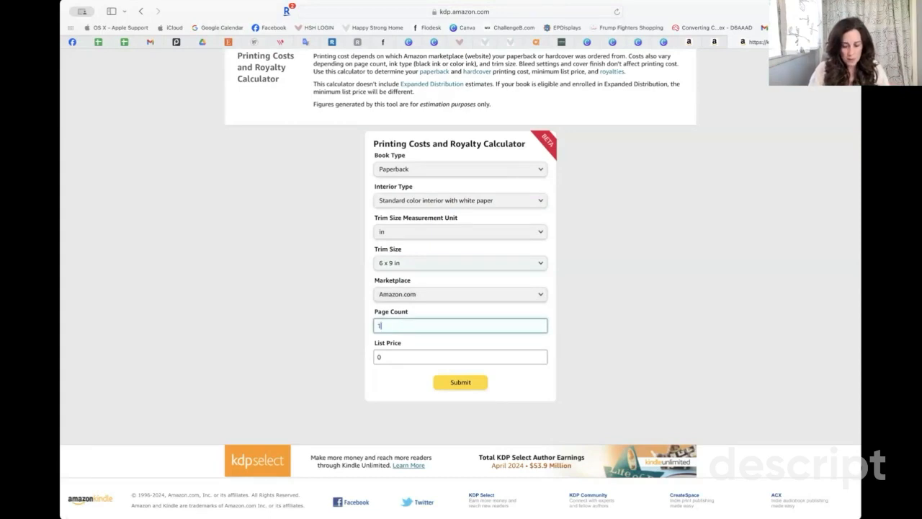
click(394, 356)
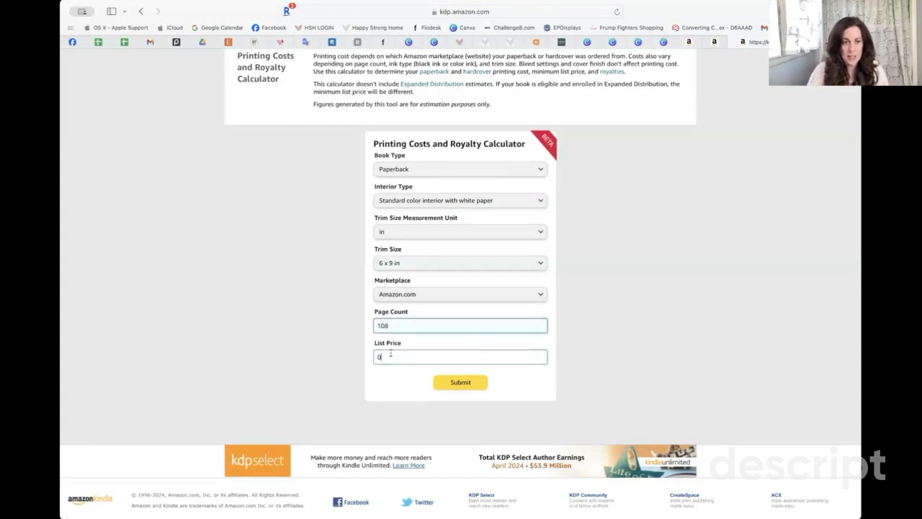
scroll(391, 352, down, 1)
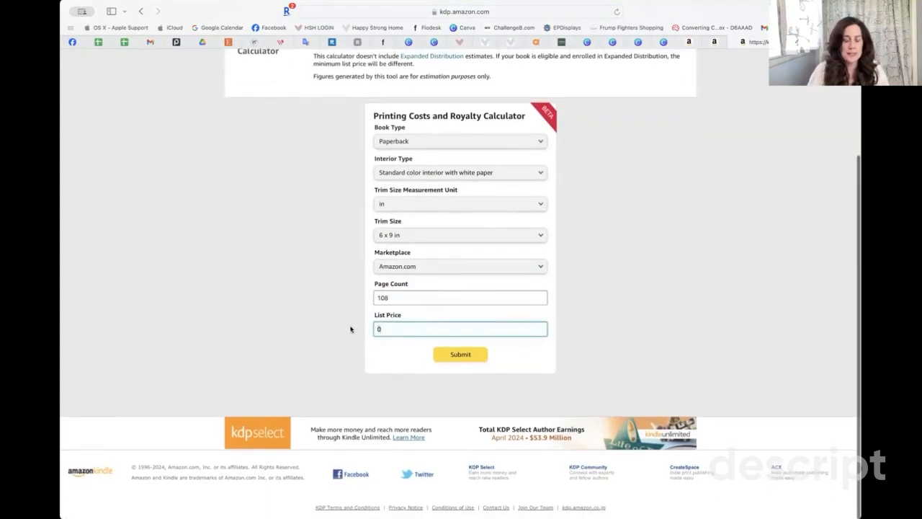
key(BackSpace)
text(1)
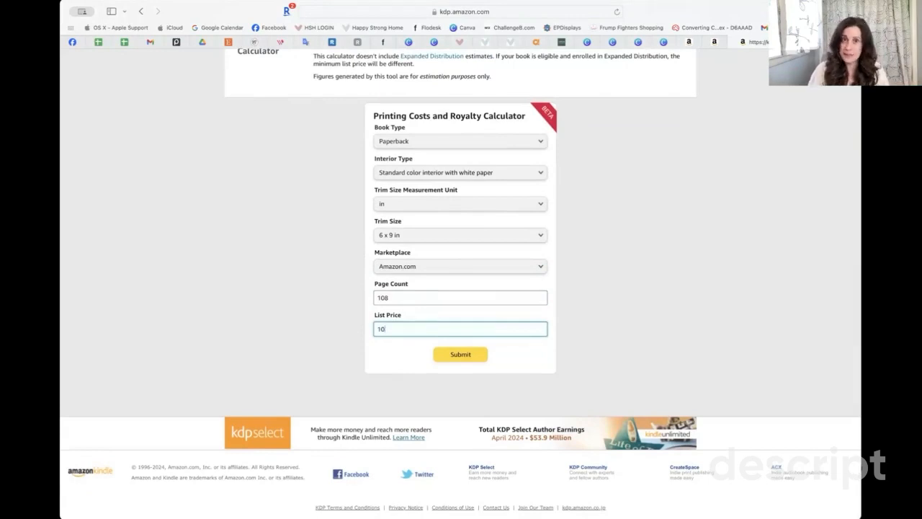
- Calculate the printing cost and royalty estimate and check the minimum list price for Amazon.com
click(465, 355)
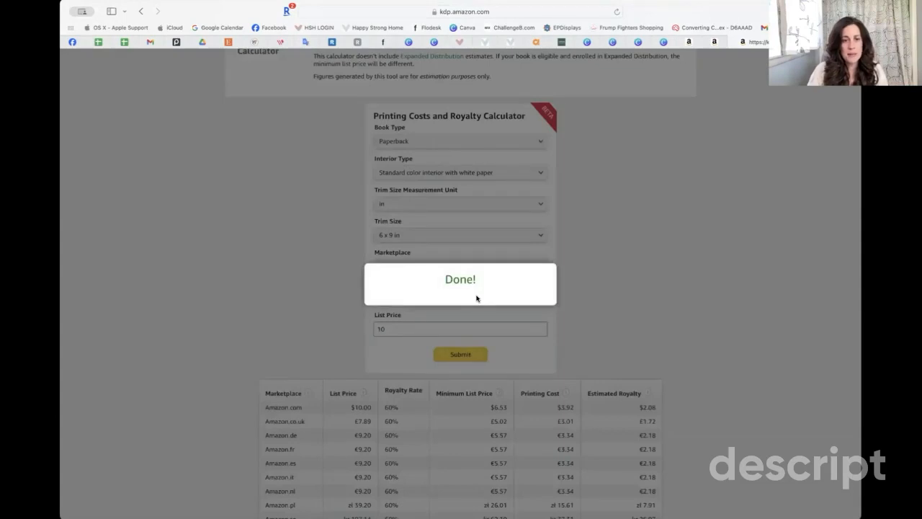
scroll(588, 304, down, 3)
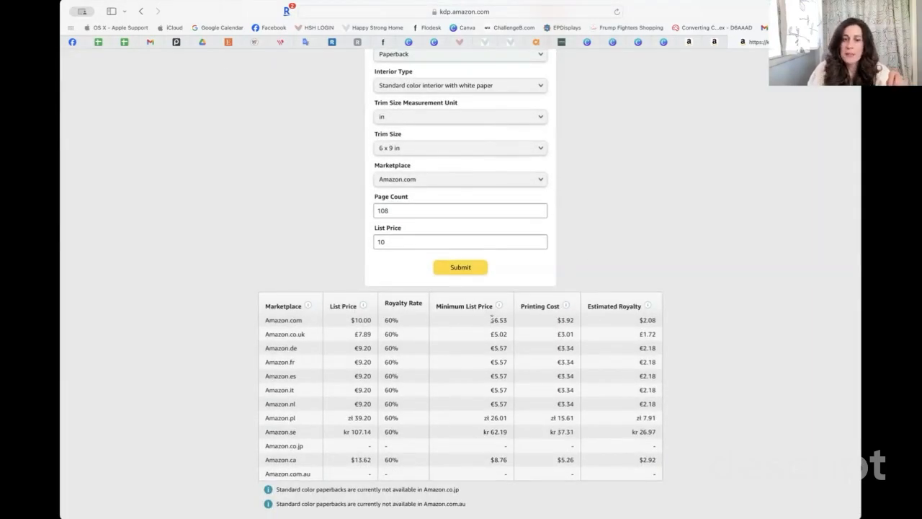
drag(493, 319, 506, 319)
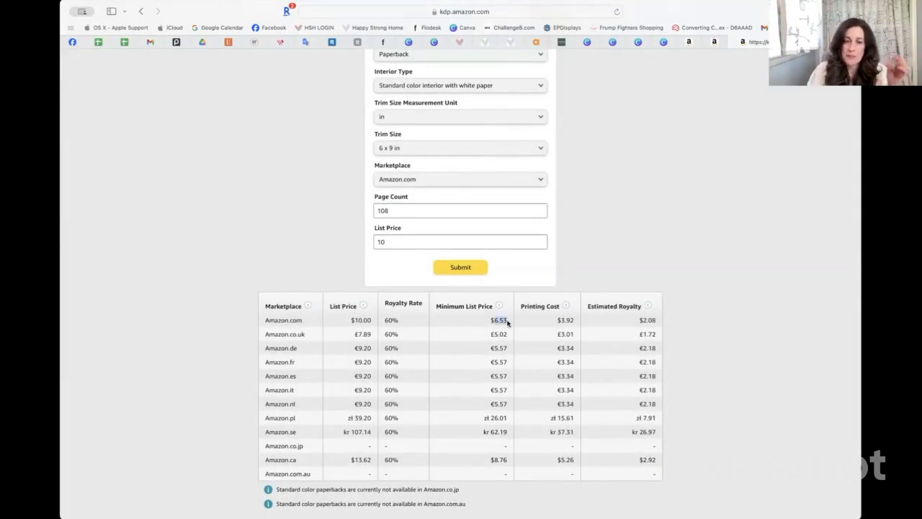
- Change the interior type to Black & white interior with white paper and recalculate the printing cost and royalty estimate
scroll(483, 200, up, 2)
click(461, 148)
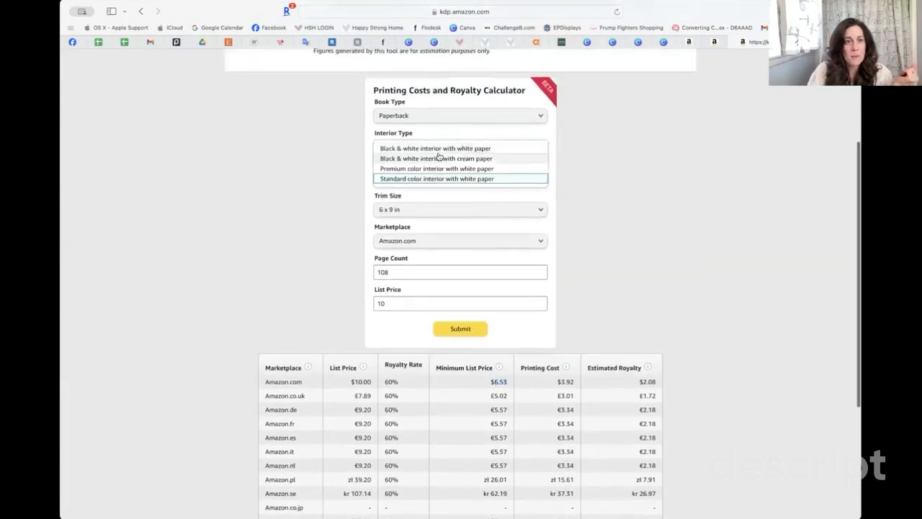
click(442, 149)
click(461, 329)
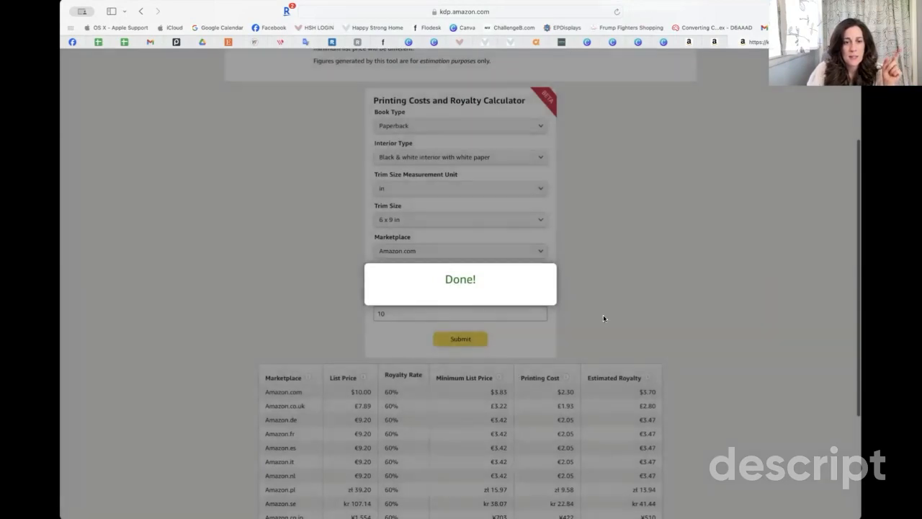
scroll(459, 394, down, 3)
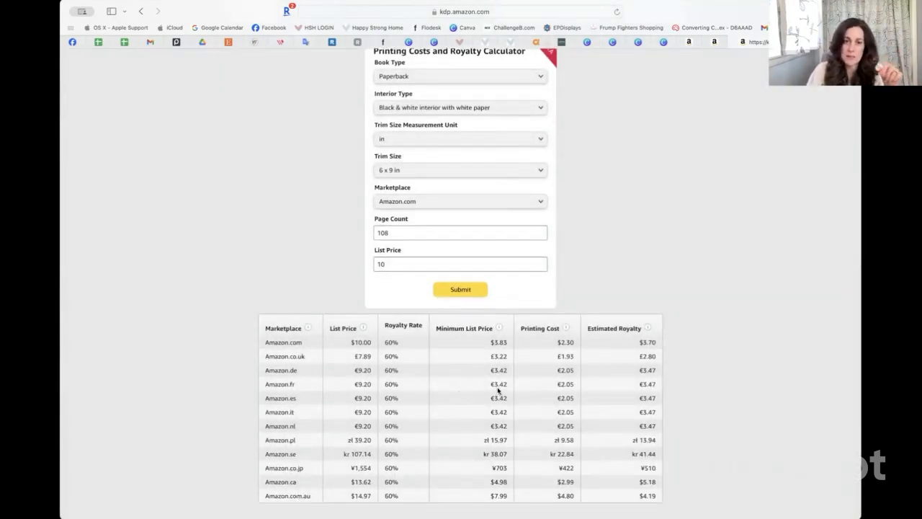
- Change the trim size to 8.5 x 11 in, recalculate the estimate, and check the minimum list price for Amazon.com
click(439, 171)
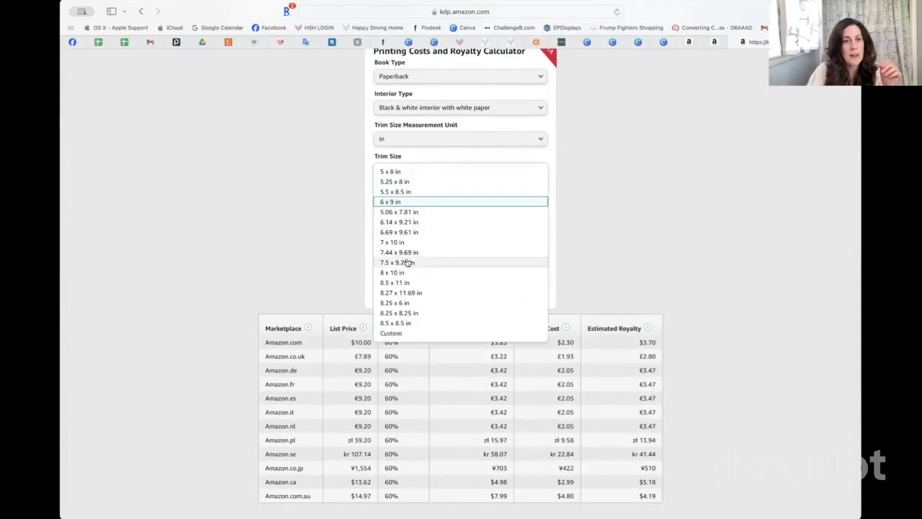
click(404, 283)
click(460, 288)
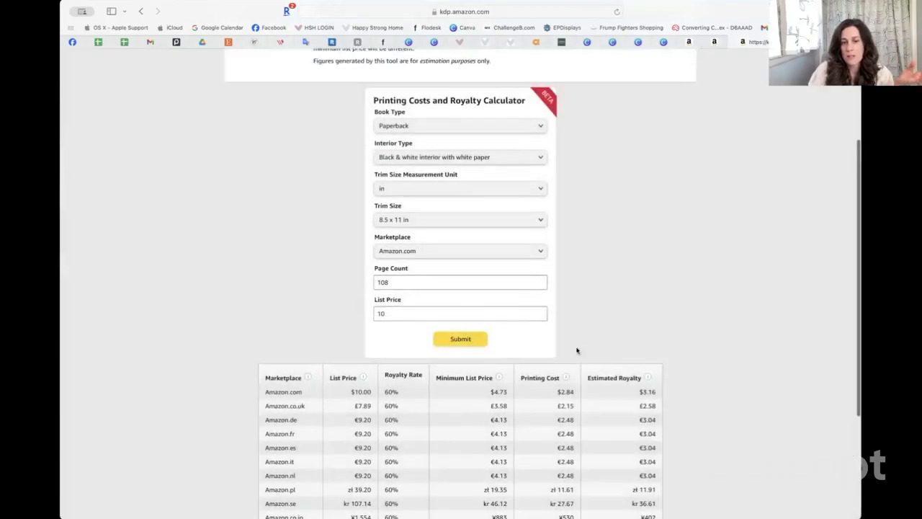
drag(492, 391, 512, 396)
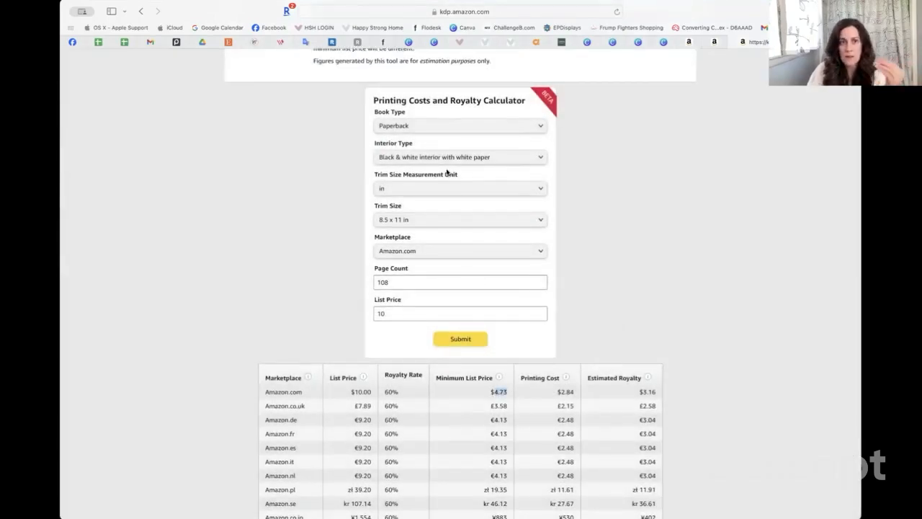
- Try calculating the estimate with the book type set to Hardcover and check the lowest allowed list price
click(441, 128)
click(408, 138)
click(453, 342)
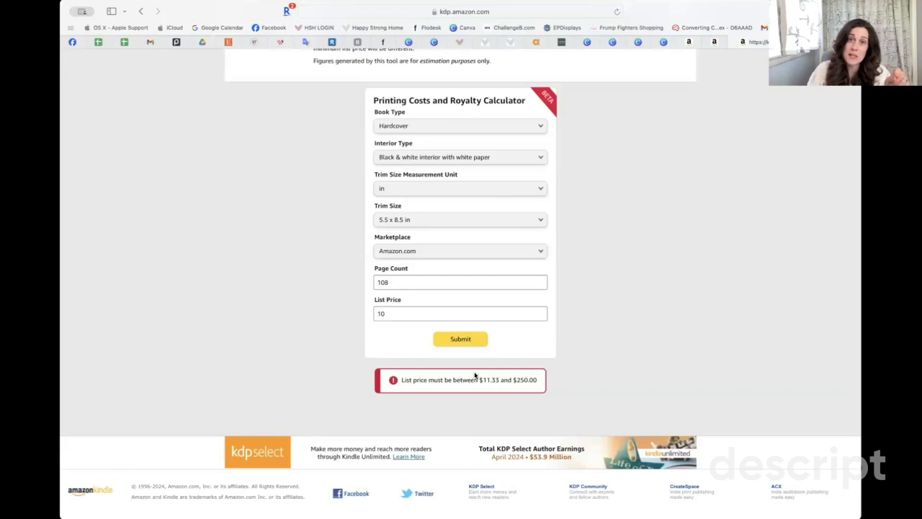
drag(481, 380, 502, 379)
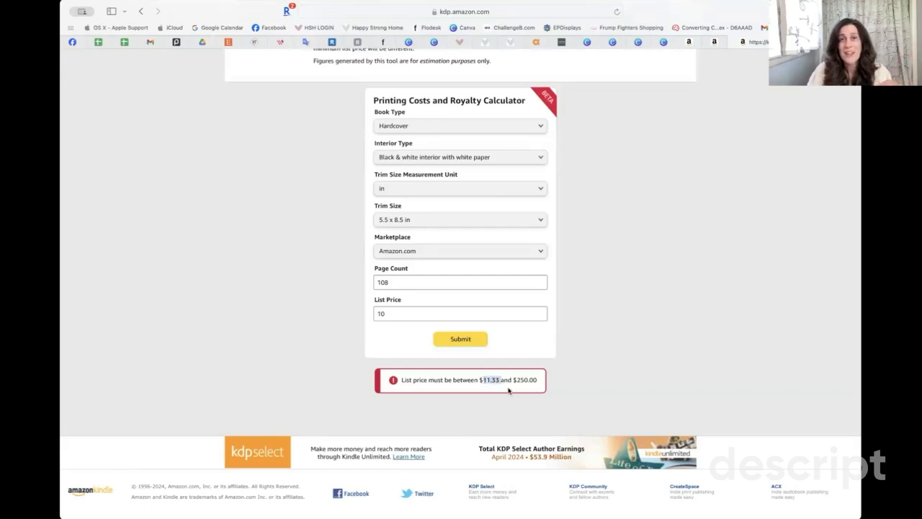
- Set the book type back to Paperback and recalculate the printing cost and royalty estimate
click(437, 127)
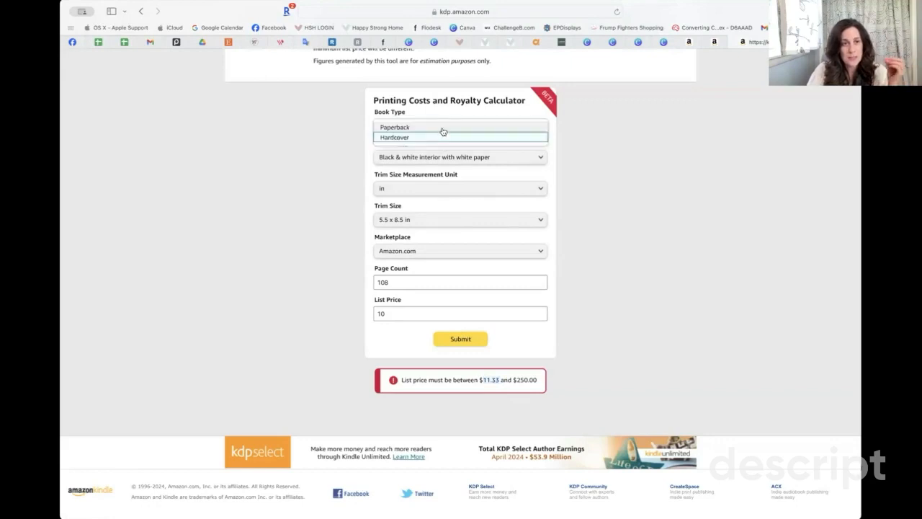
click(437, 128)
click(478, 340)
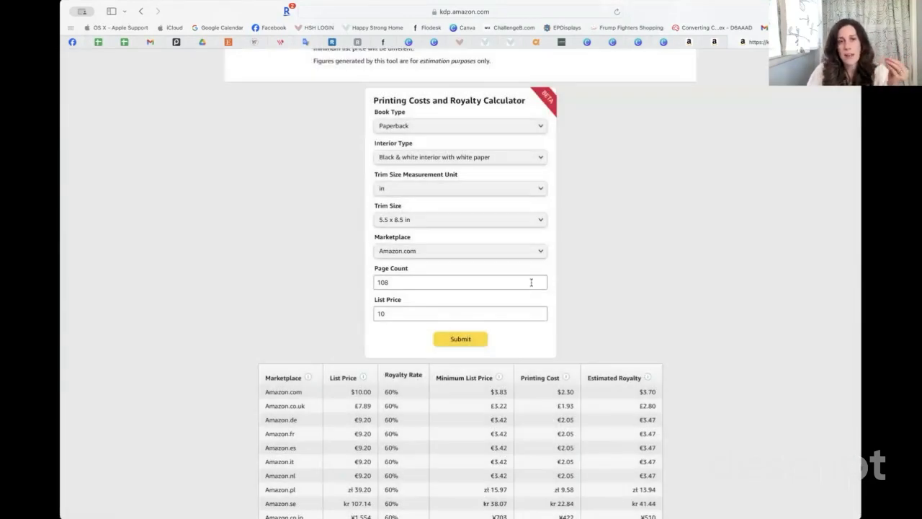
scroll(550, 271, up, 4)
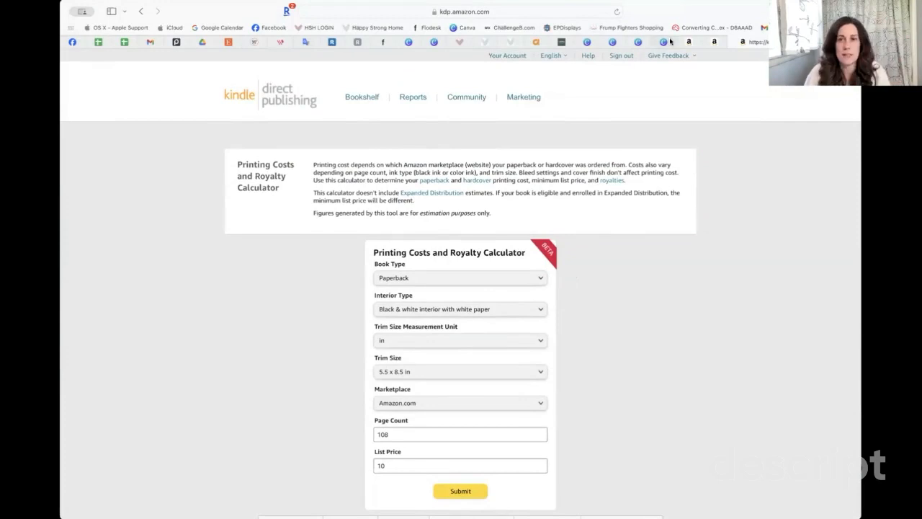
- Switch to the KDP Cover Calculator and choose Paperback as the binding type
mouse_move(715, 43)
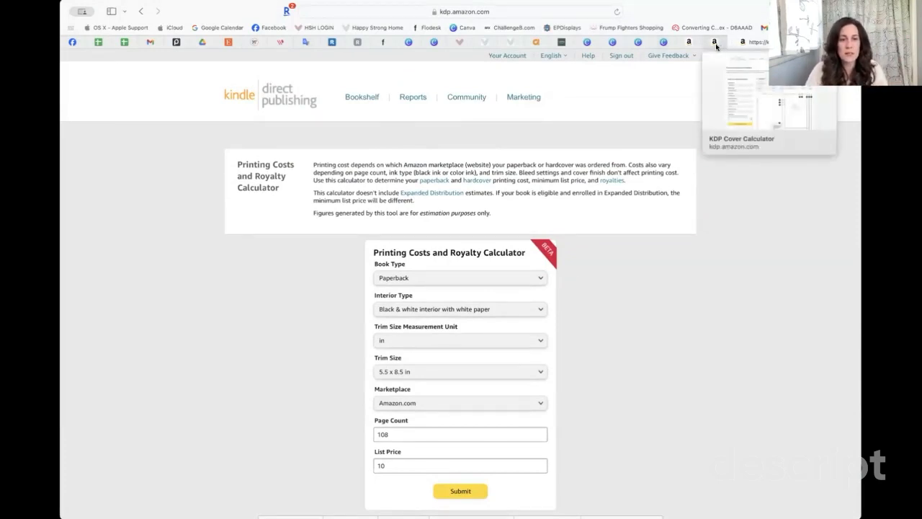
click(715, 44)
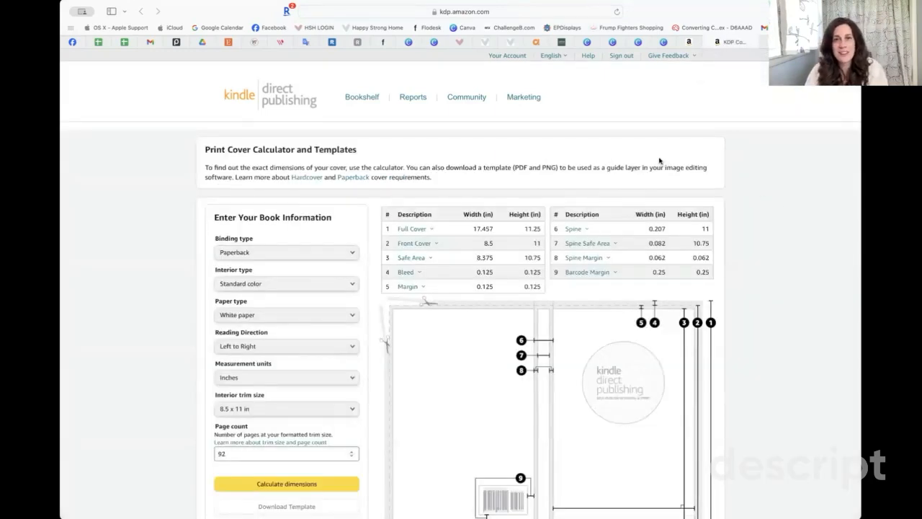
scroll(659, 160, down, 3)
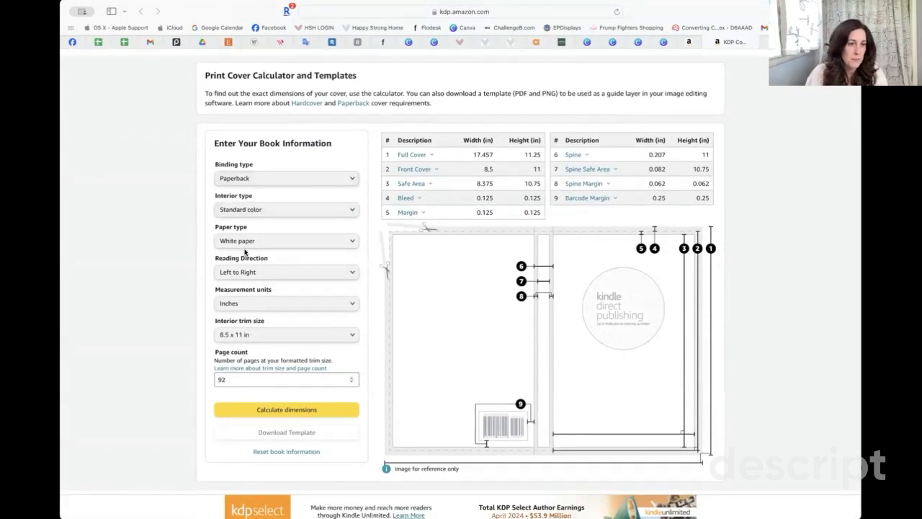
click(259, 180)
click(257, 190)
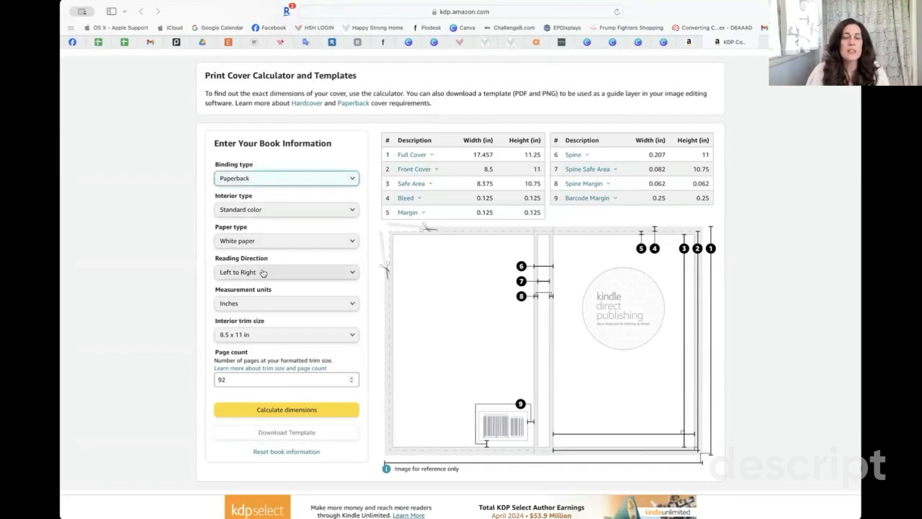
scroll(263, 272, down, 1)
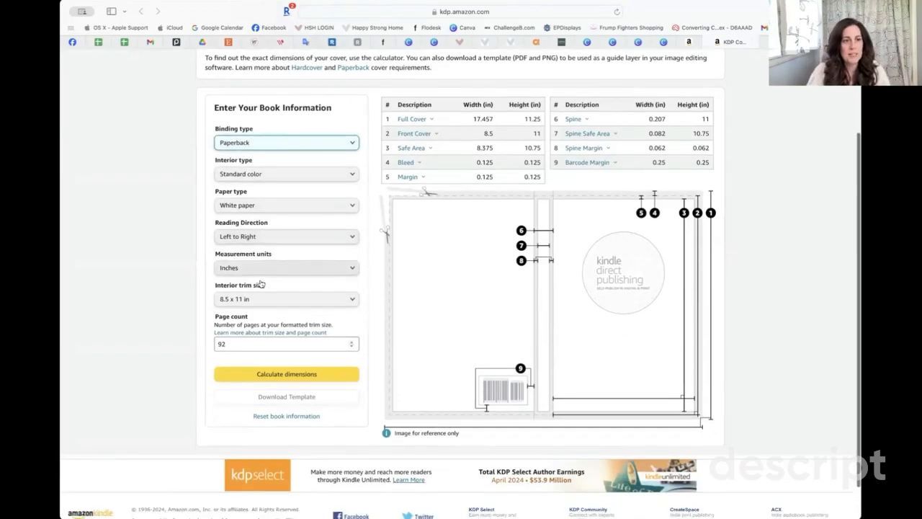
- Set the interior trim size to 6 x 9 in and the page count to 108, and calculate the cover dimensions
click(265, 301)
click(232, 330)
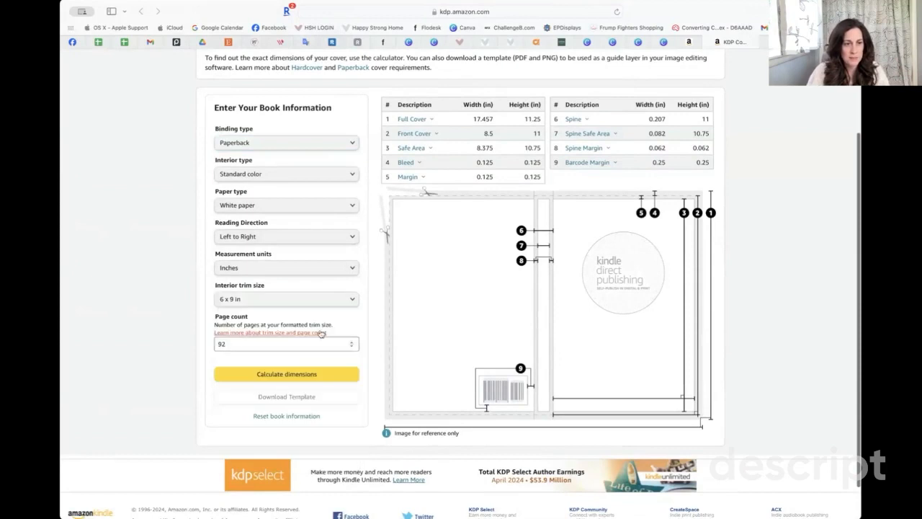
scroll(233, 301, down, 1)
double_click(232, 301)
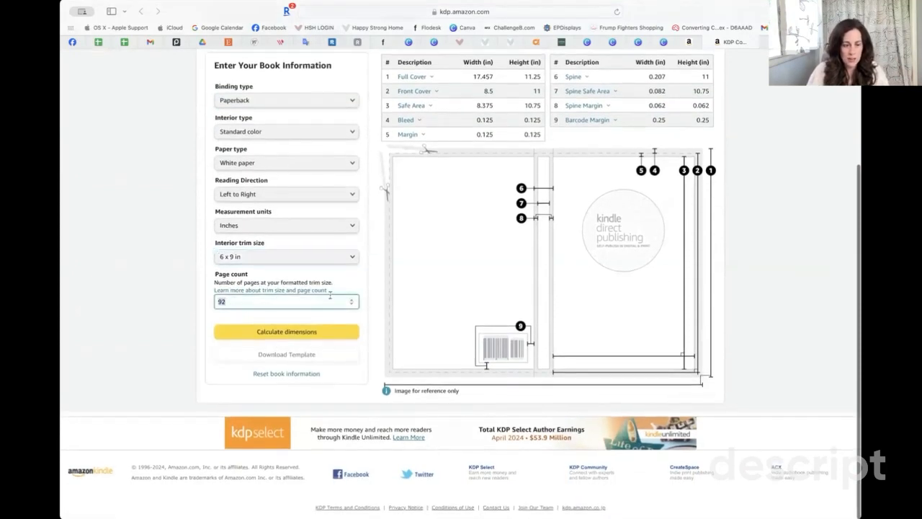
text(108)
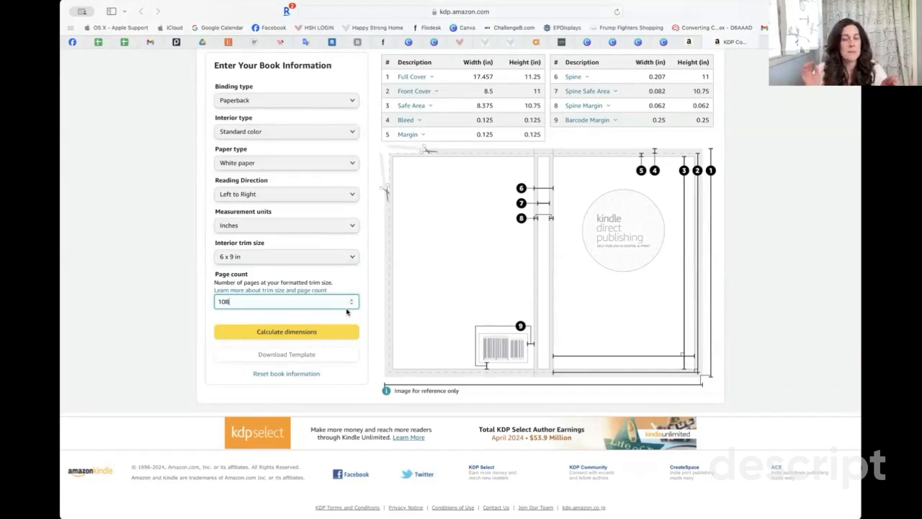
click(264, 329)
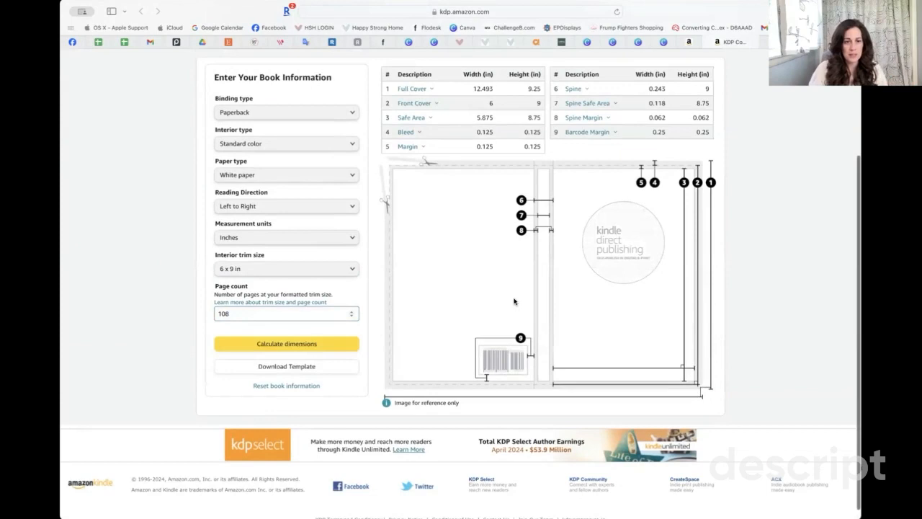
- Review the calculated cover dimensions and diagram, and download the cover template
scroll(568, 222, up, 1)
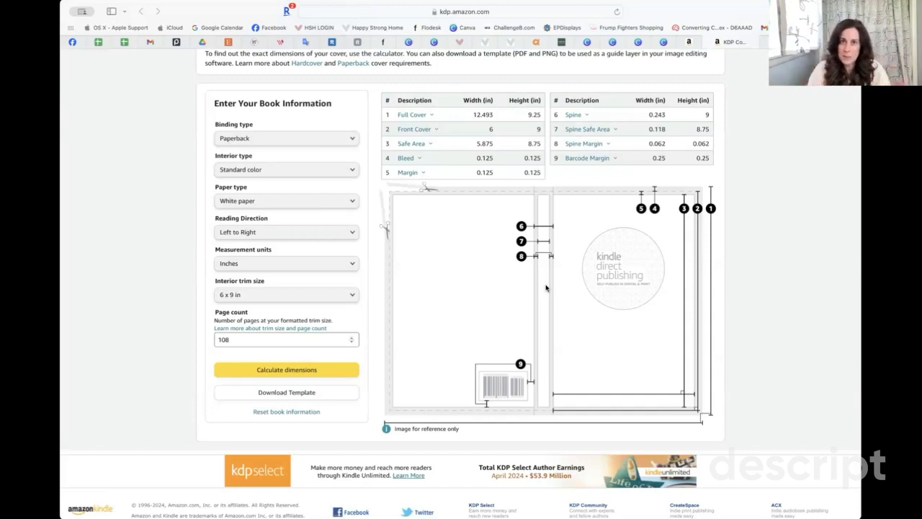
scroll(432, 329, up, 1)
click(283, 398)
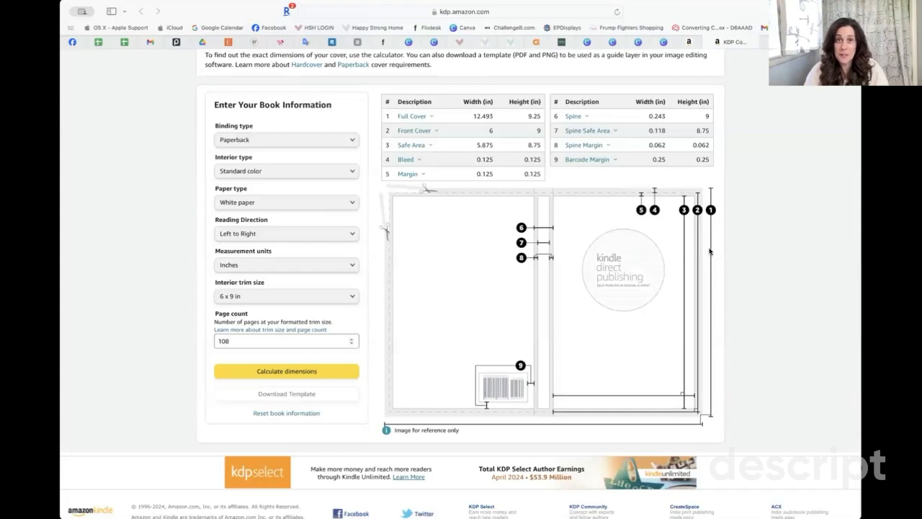
scroll(710, 224, down, 1)
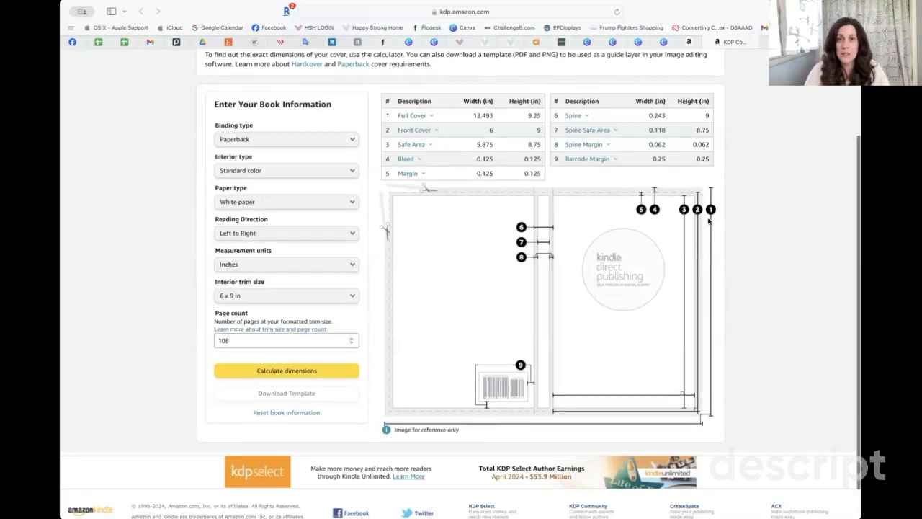
- Switch to the AnthoMania KDP Cover design in Canva and examine its front and back cover layout
click(664, 42)
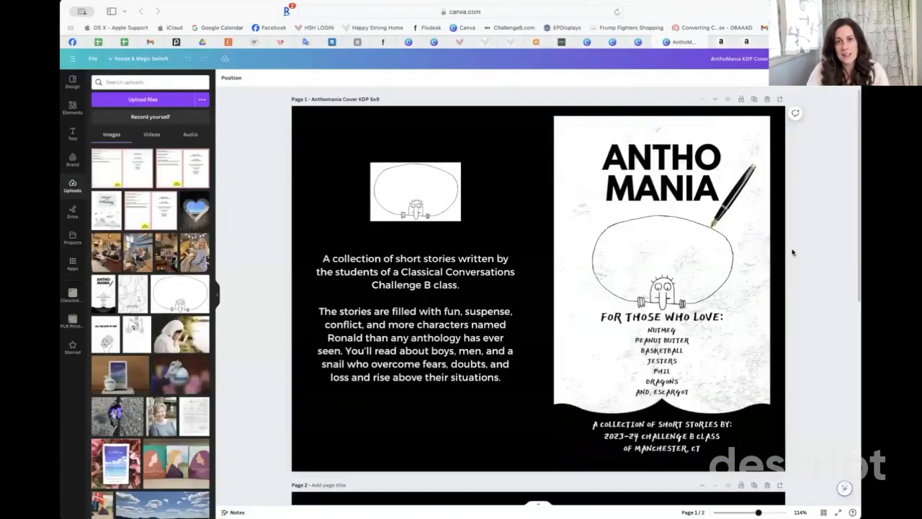
scroll(792, 252, down, 2)
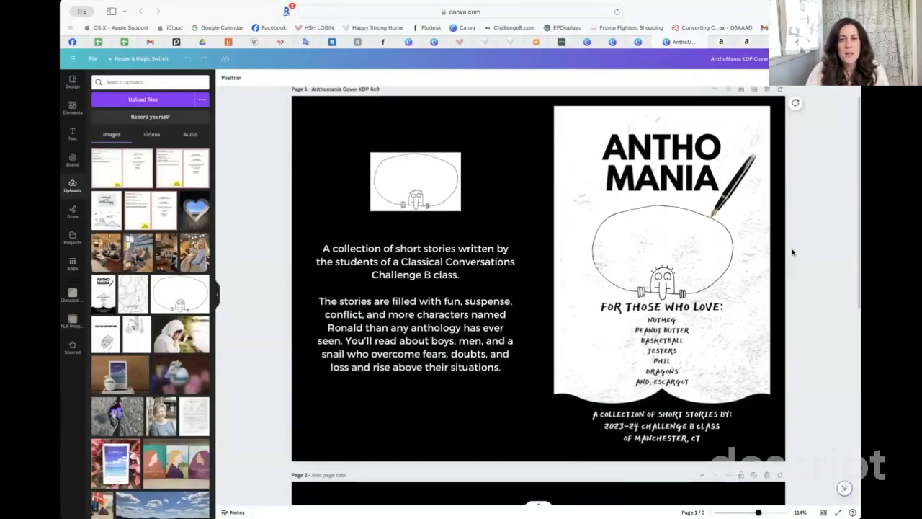
scroll(793, 252, up, 1)
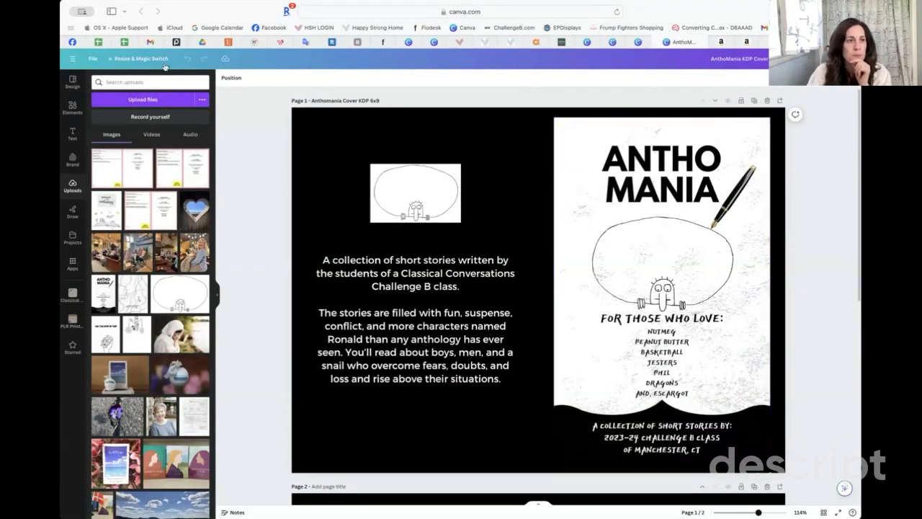
- Go to Canva's home page, search the templates for "book cover", and browse the available designs
click(73, 59)
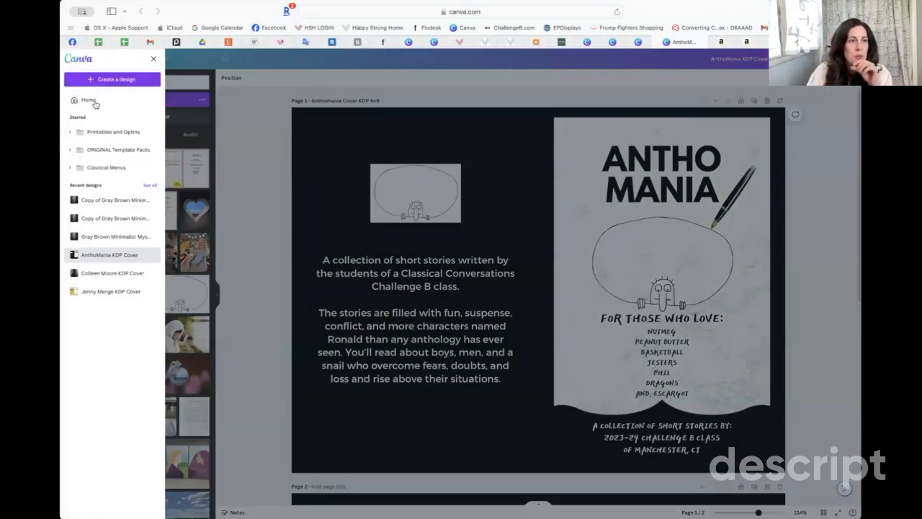
click(89, 100)
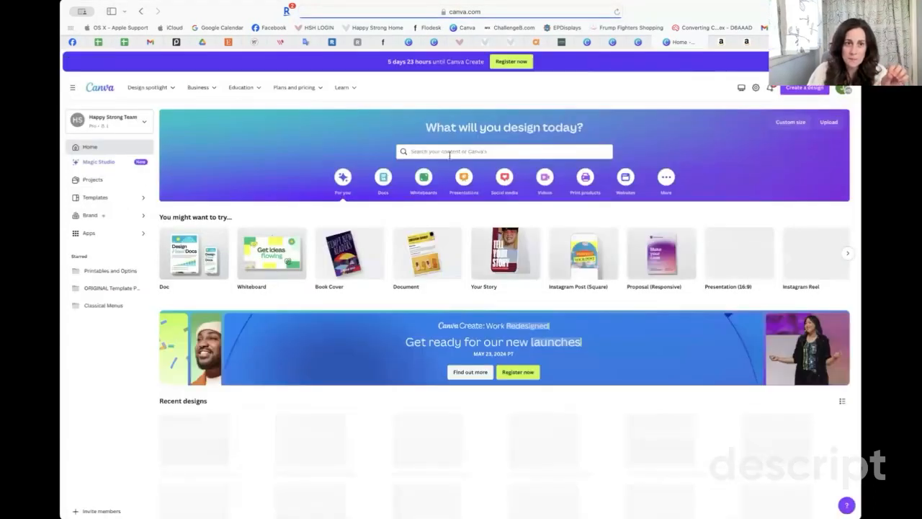
click(447, 152)
text(book cover)
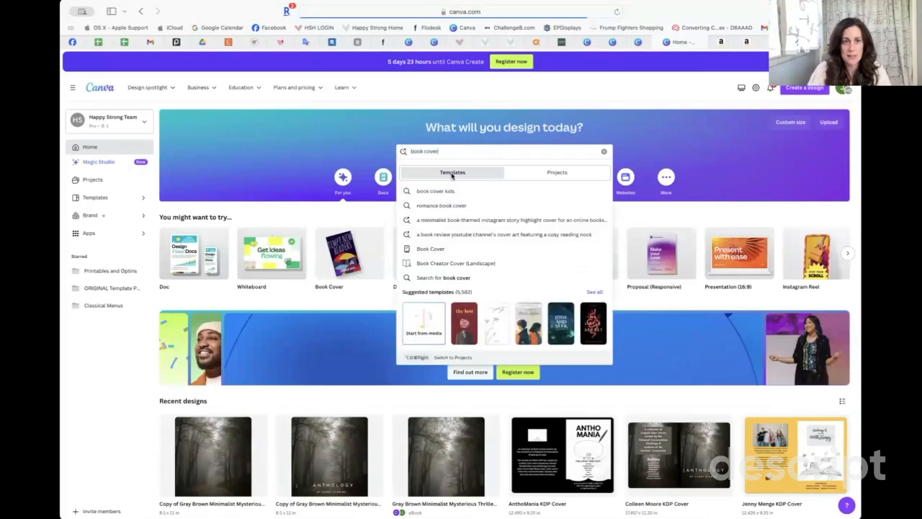
key(Return)
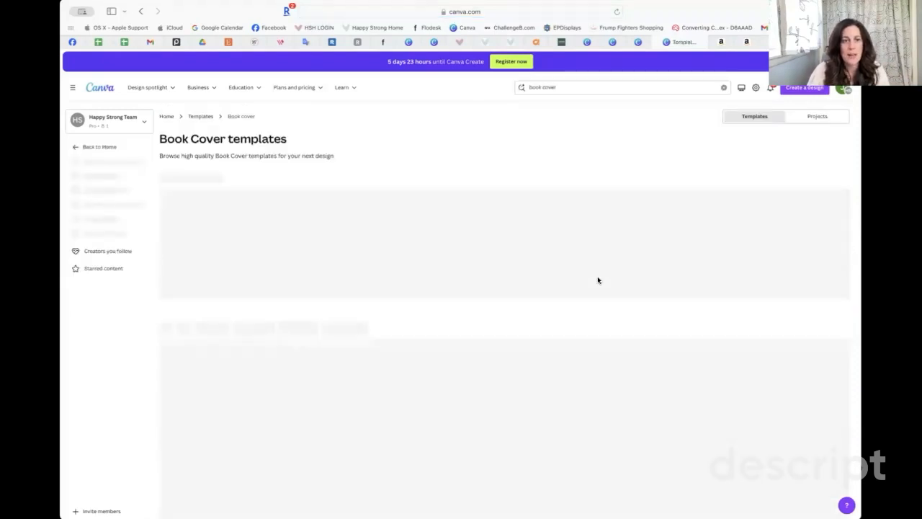
scroll(598, 280, down, 10)
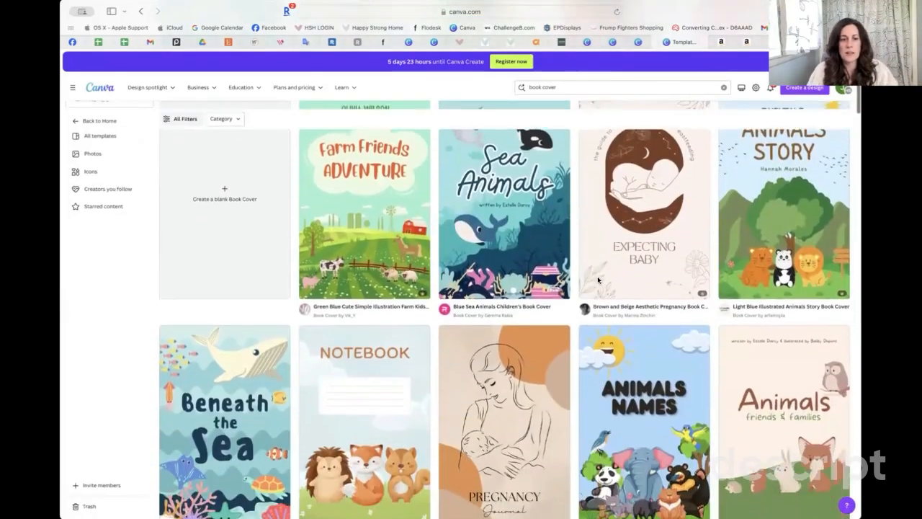
scroll(598, 280, down, 10)
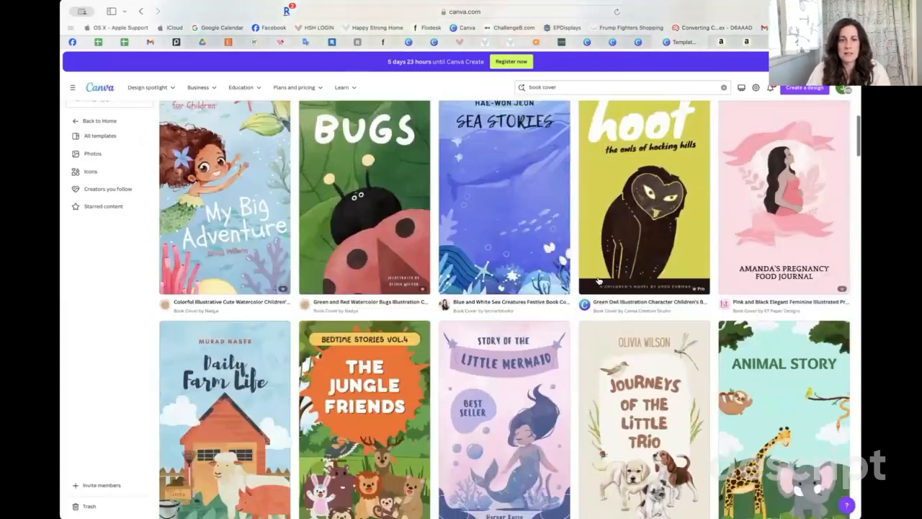
scroll(597, 281, down, 10)
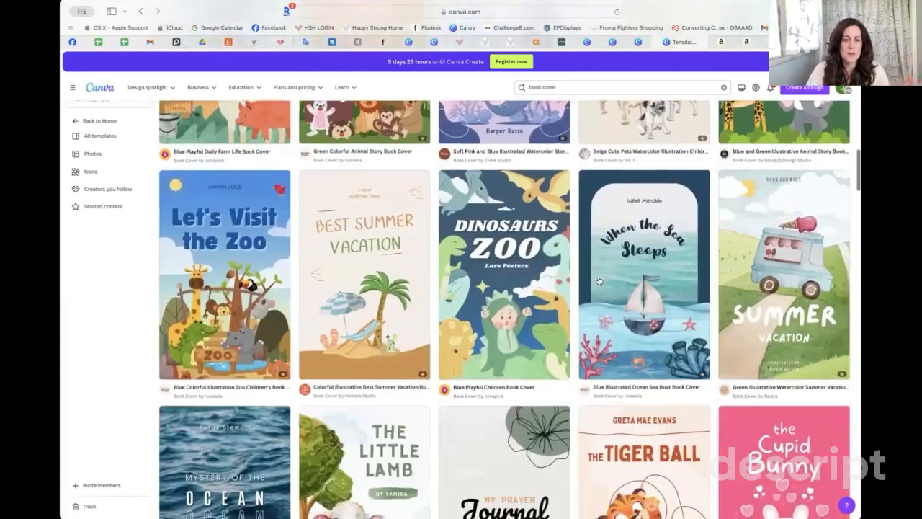
scroll(598, 280, down, 10)
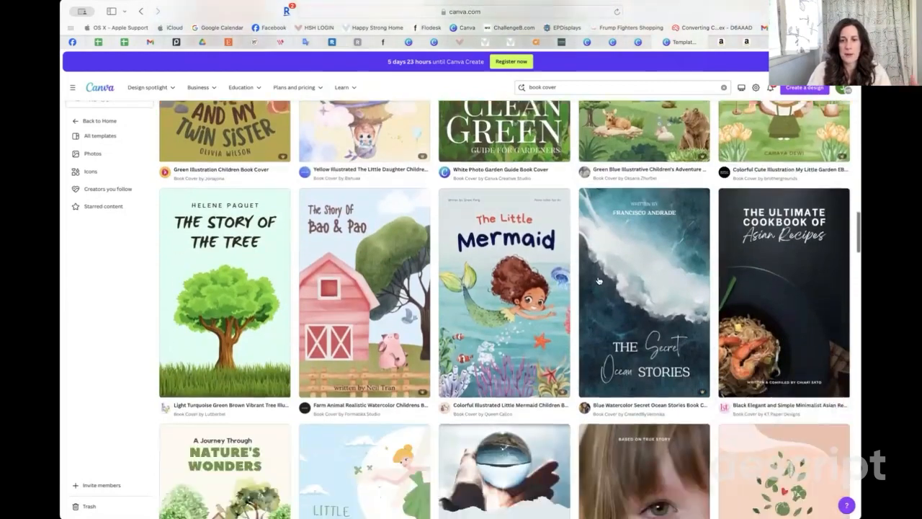
scroll(597, 281, down, 10)
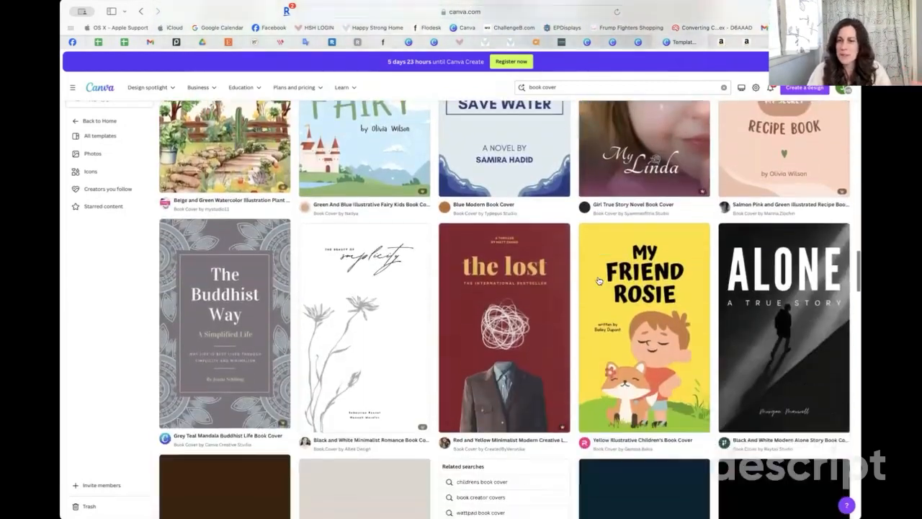
- Browse the book cover templates, refine the search to "book cover pen", and look through the results
scroll(597, 280, down, 10)
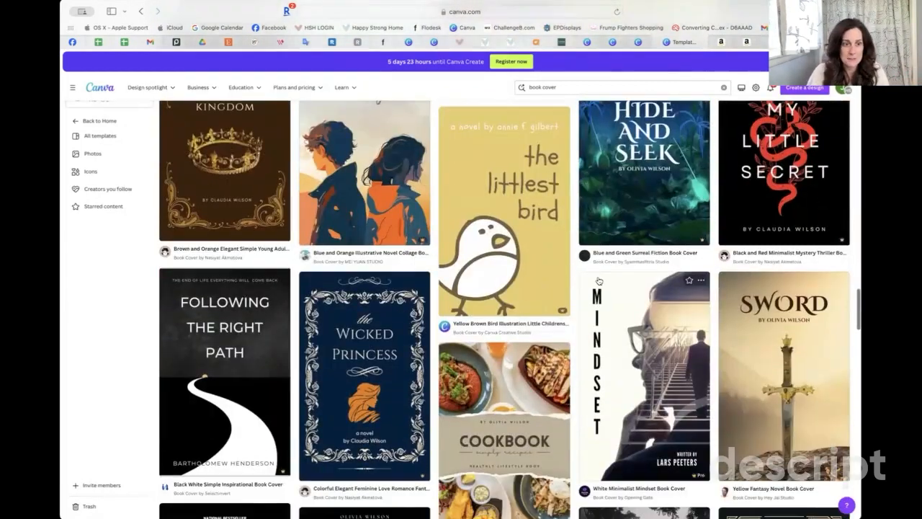
scroll(496, 293, down, 10)
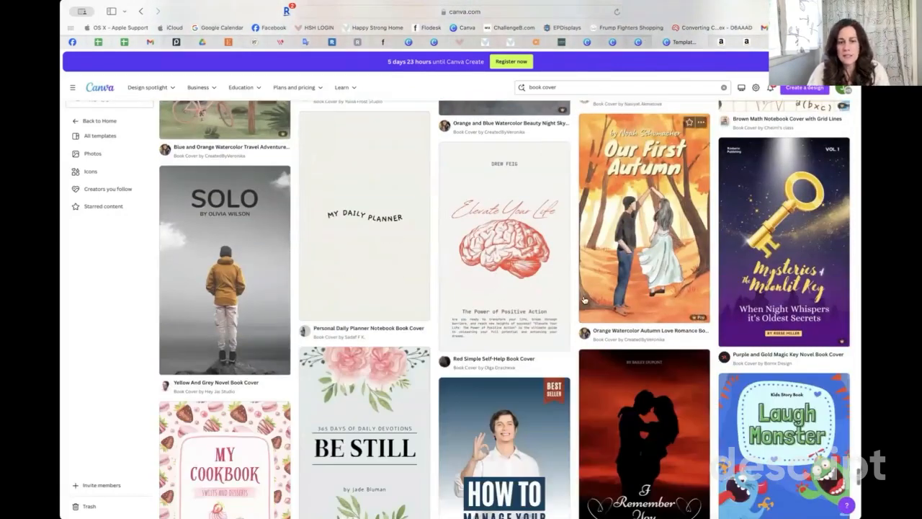
scroll(584, 299, down, 10)
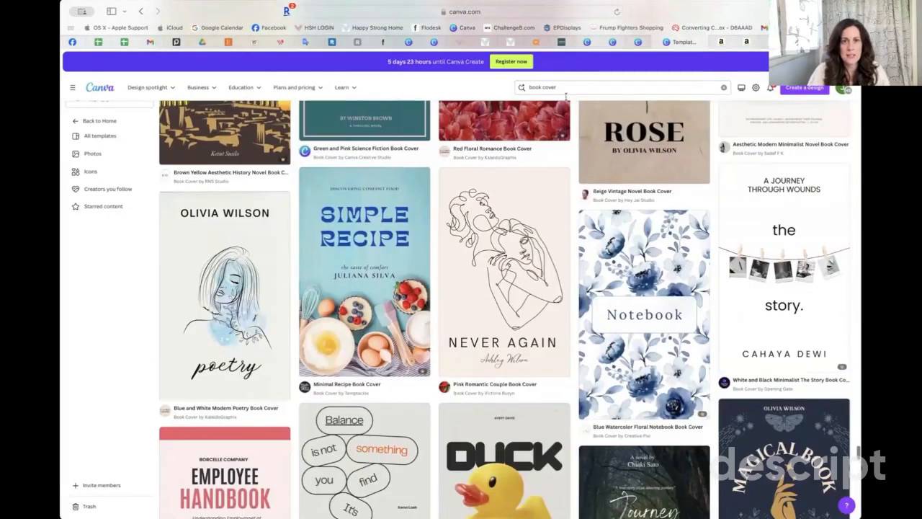
click(576, 87)
text(pen)
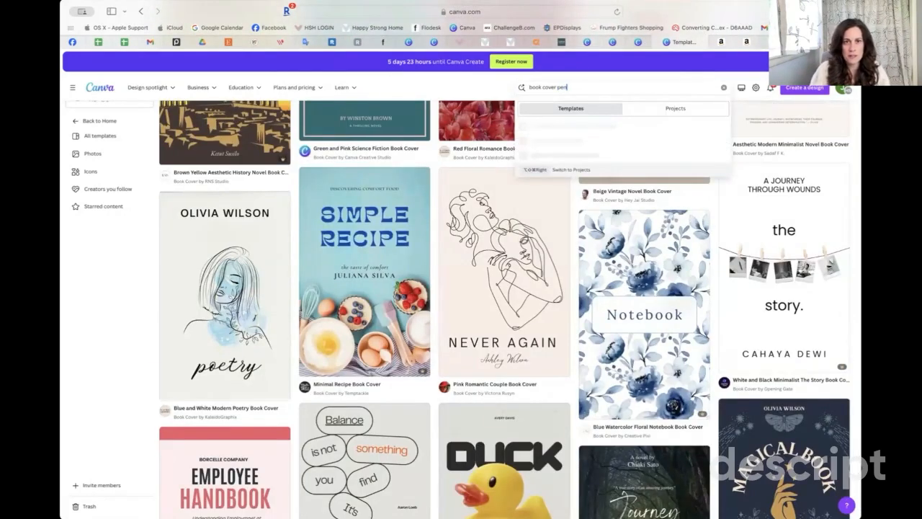
key(Return)
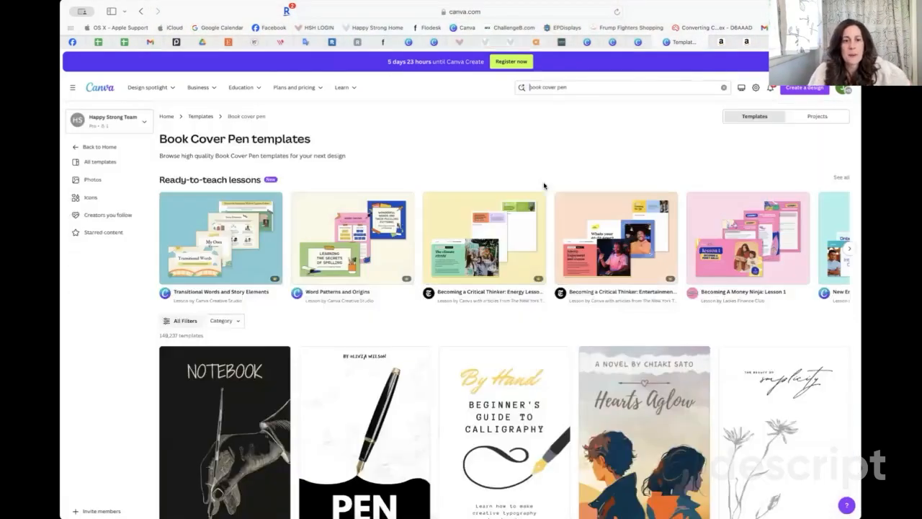
scroll(526, 288, down, 5)
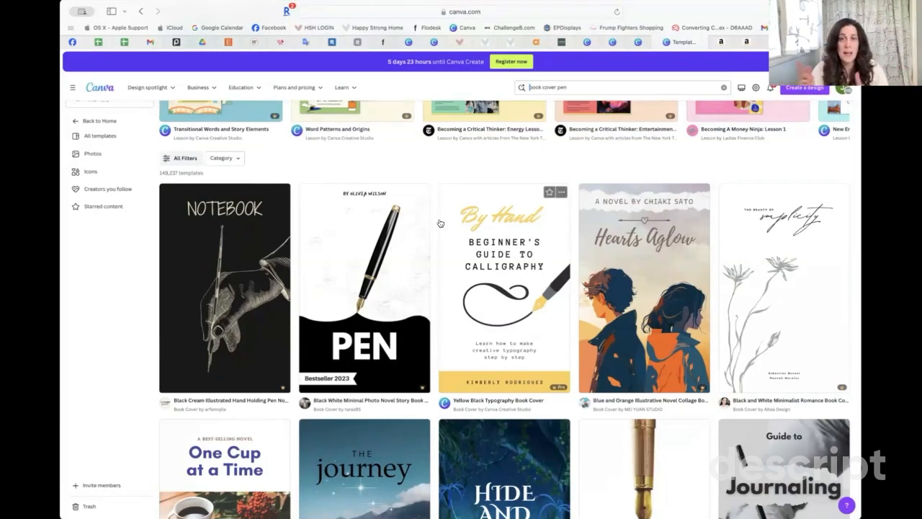
- Return to the Canva home page and open the recent AnthoMania KDP Cover design
click(638, 43)
click(684, 43)
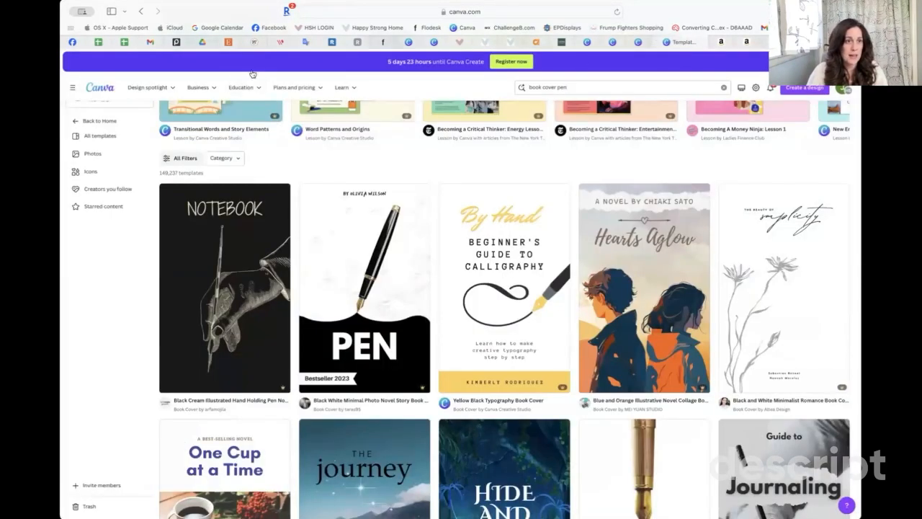
click(100, 121)
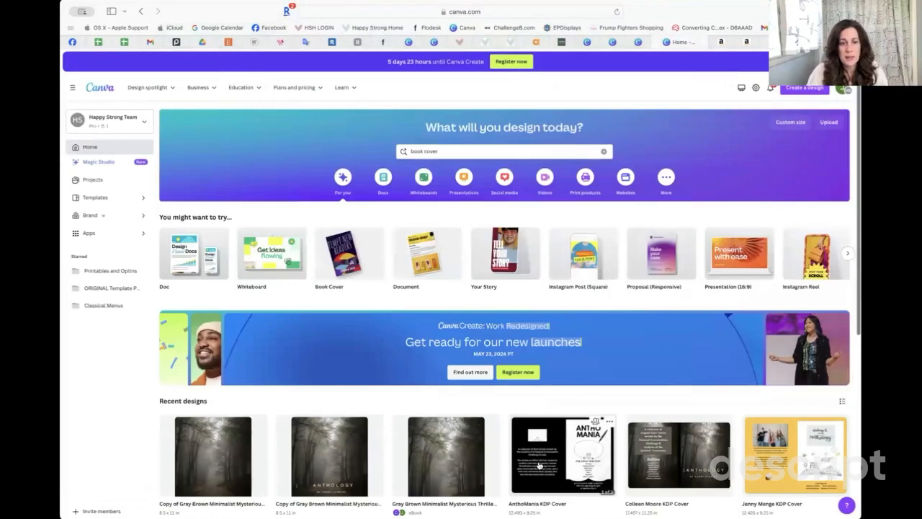
click(538, 465)
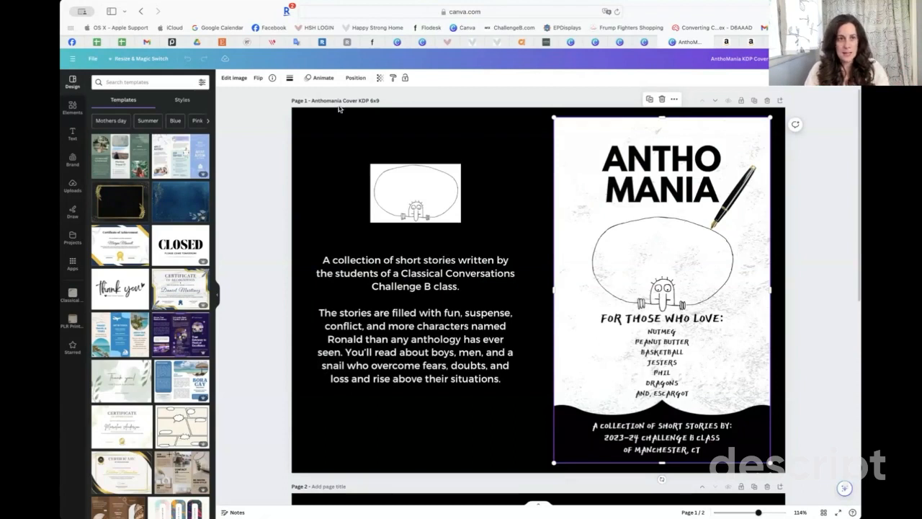
scroll(302, 95, down, 1)
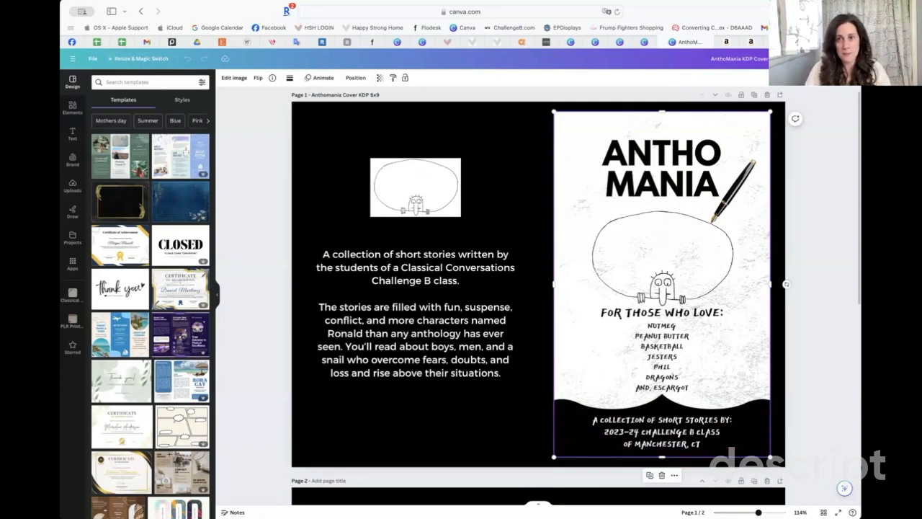
- Switch to the KDP cover calculator and check the full cover width and height
click(749, 42)
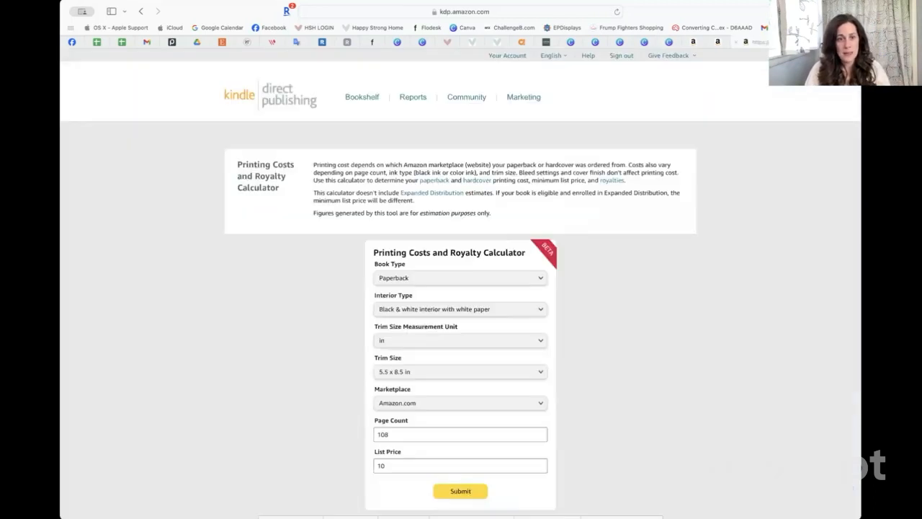
click(725, 44)
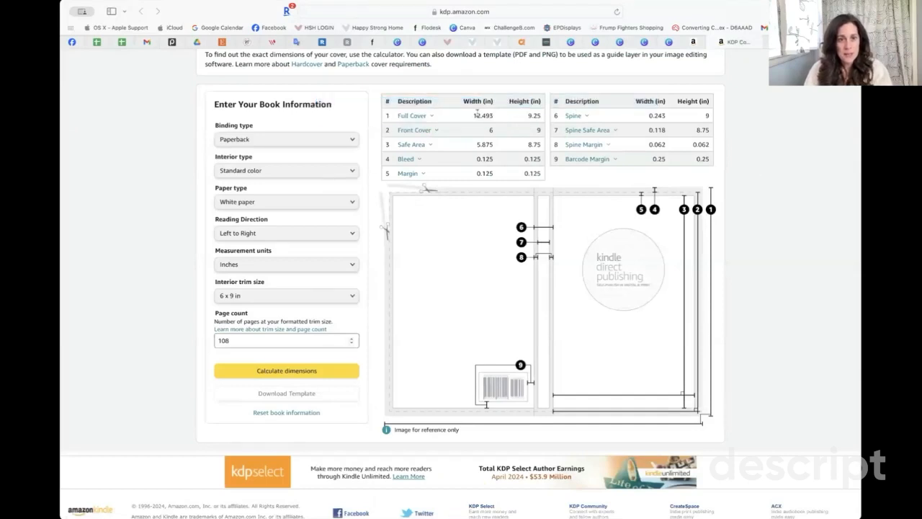
drag(473, 115, 539, 115)
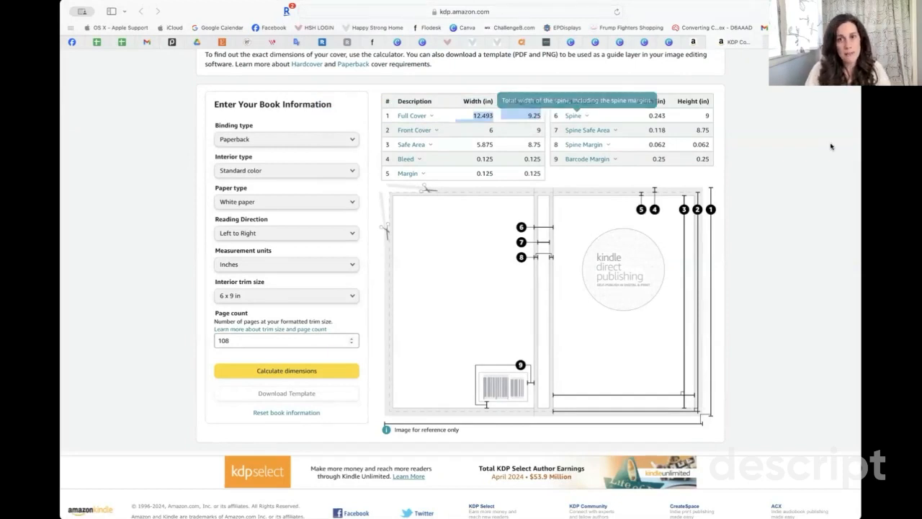
- Switch back to the AnthoMania cover in Canva and check its width and height in the custom resize options
click(669, 44)
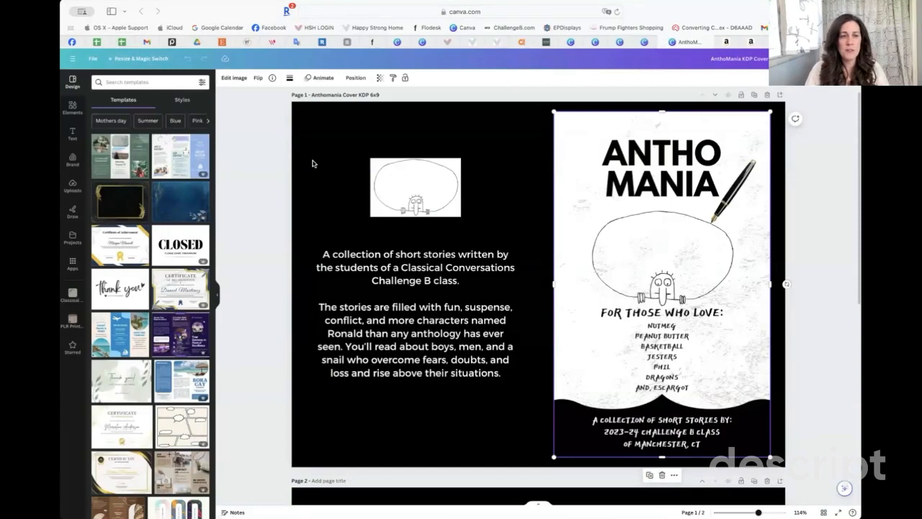
click(136, 60)
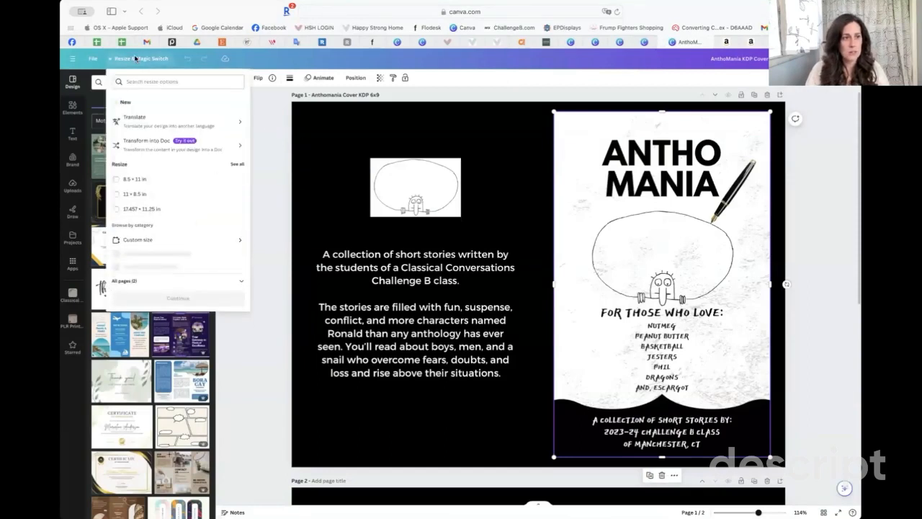
click(133, 240)
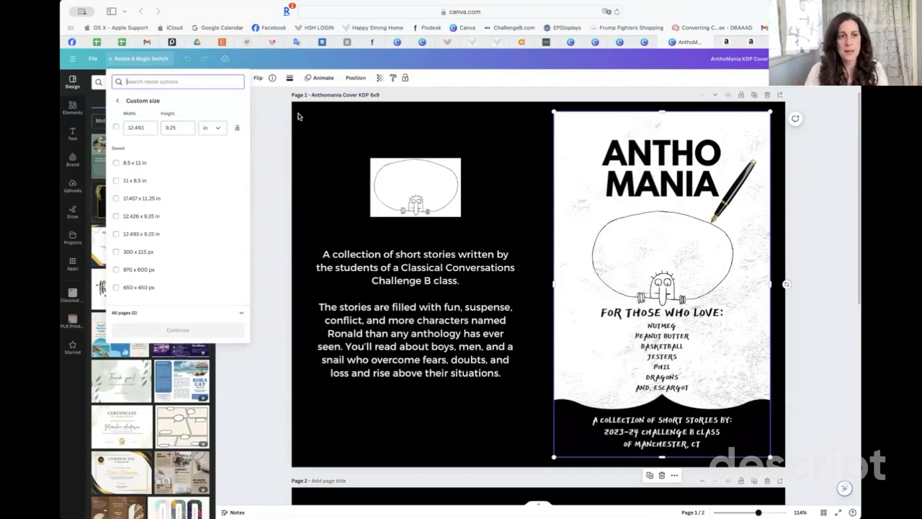
key(Escape)
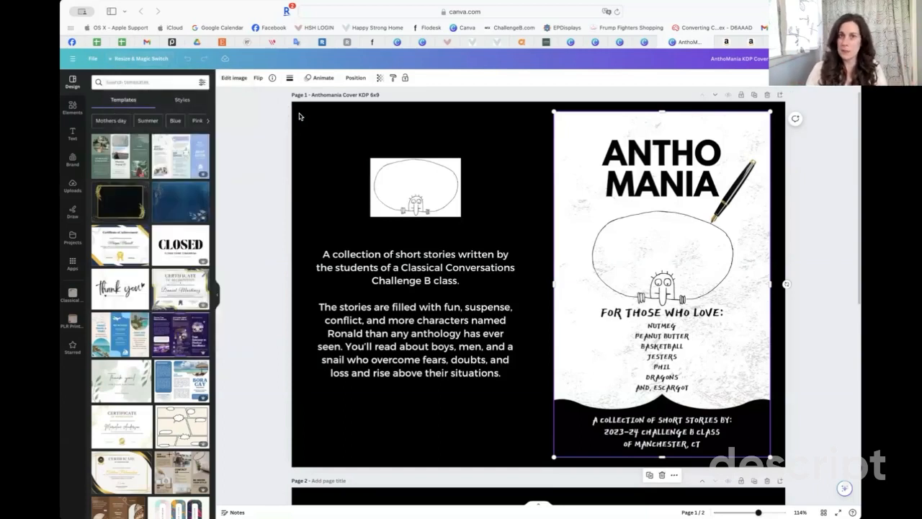
- Place the uploaded 6 x 9 KDP cover template image on page 1 and enlarge it to fill the page
click(72, 187)
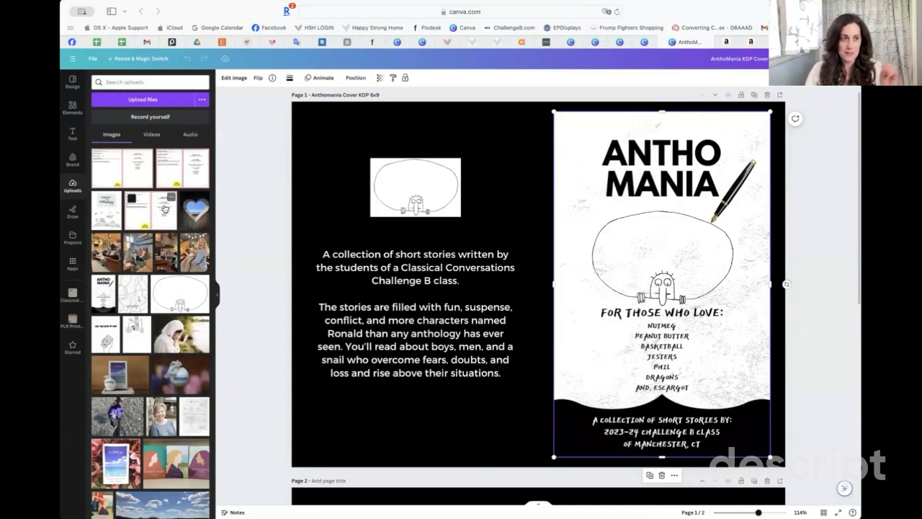
click(157, 215)
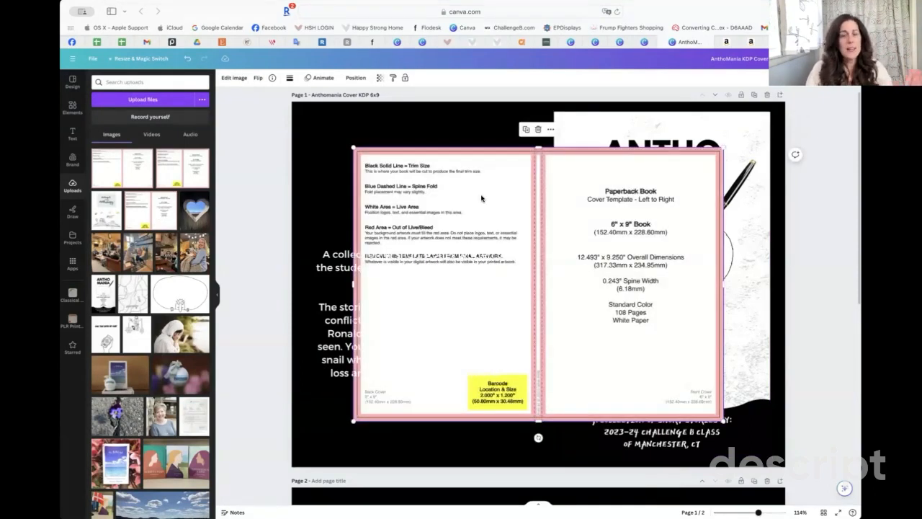
drag(472, 201, 408, 149)
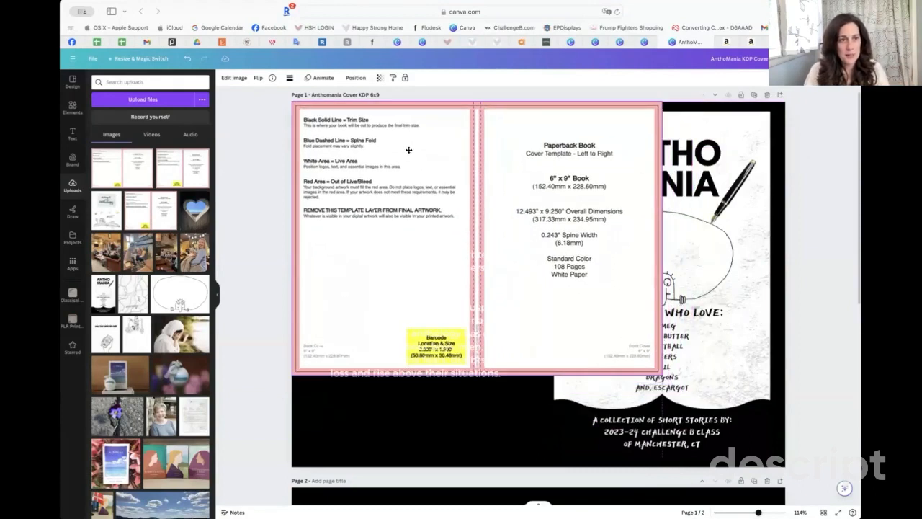
drag(662, 376, 782, 473)
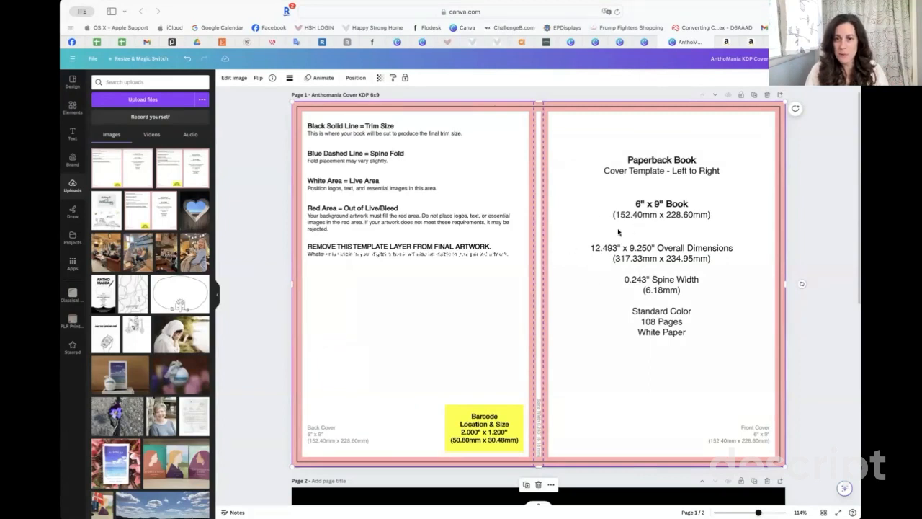
scroll(648, 260, down, 1)
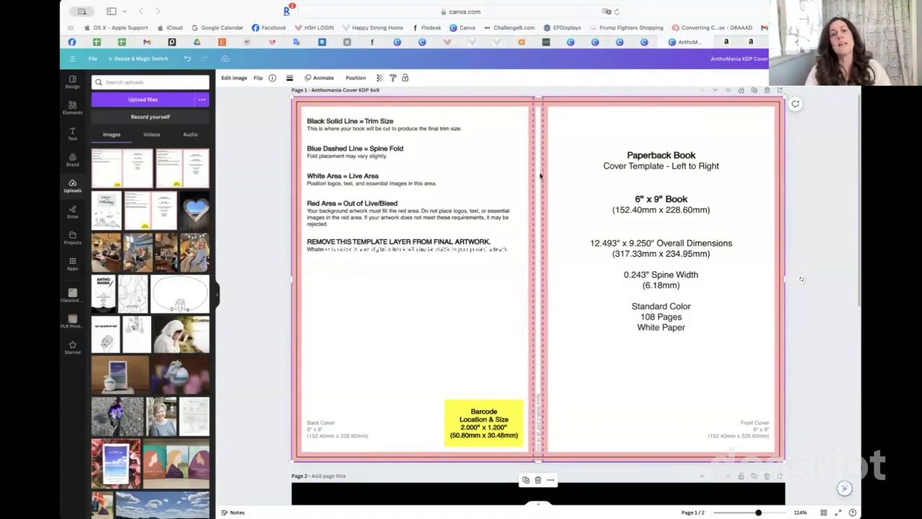
- Move the cover template layer behind the cover artwork, directly above the black background
right_click(574, 186)
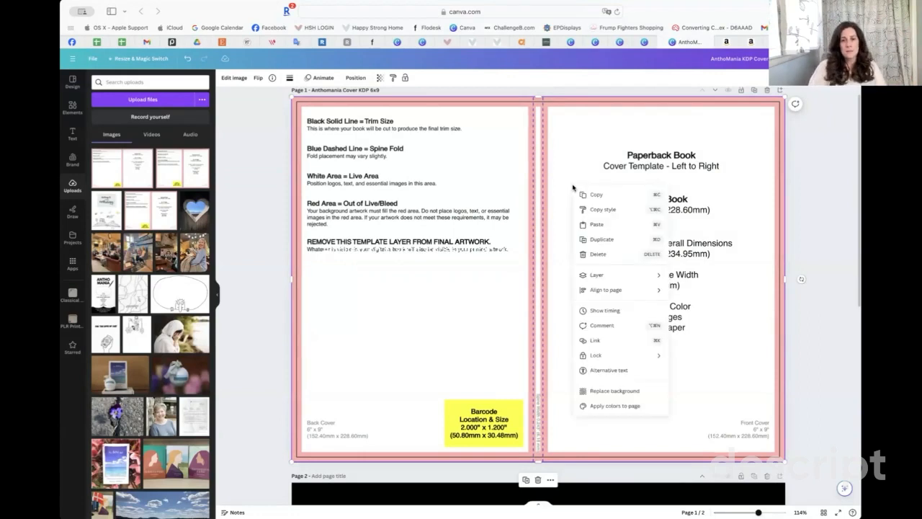
mouse_move(603, 275)
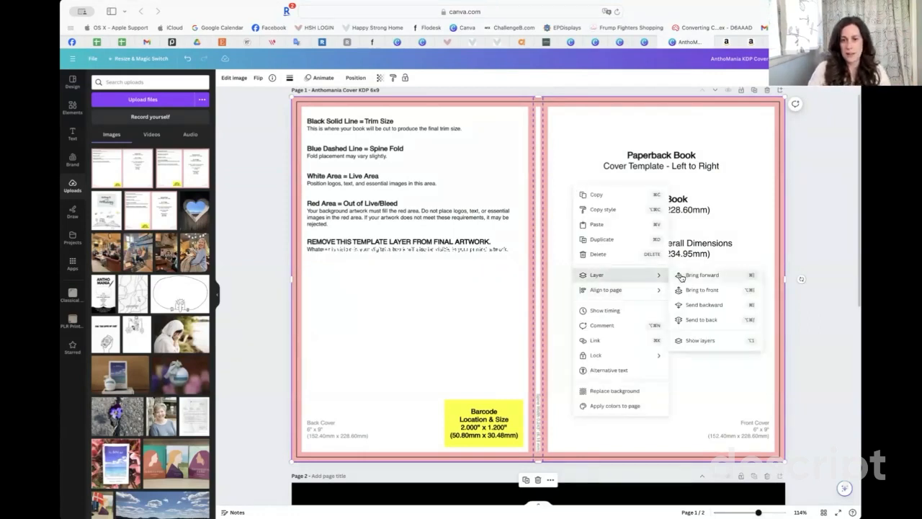
click(697, 320)
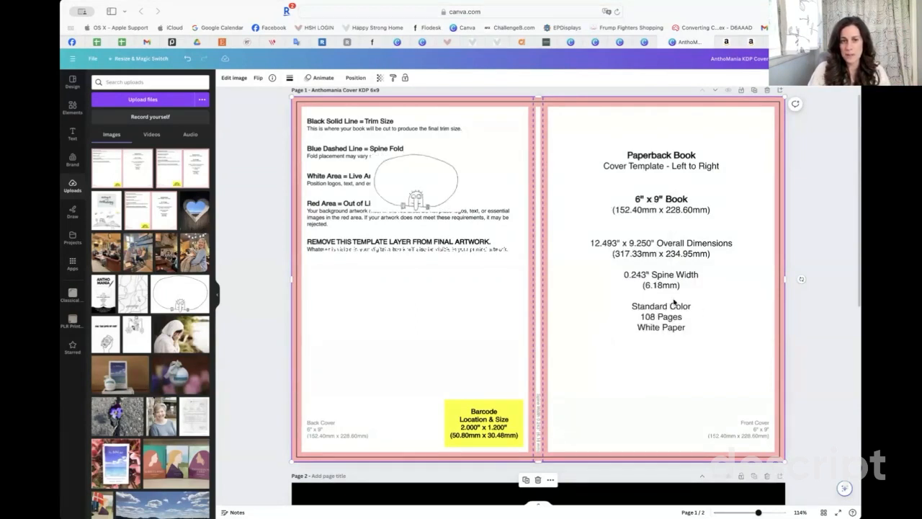
right_click(554, 221)
mouse_move(576, 310)
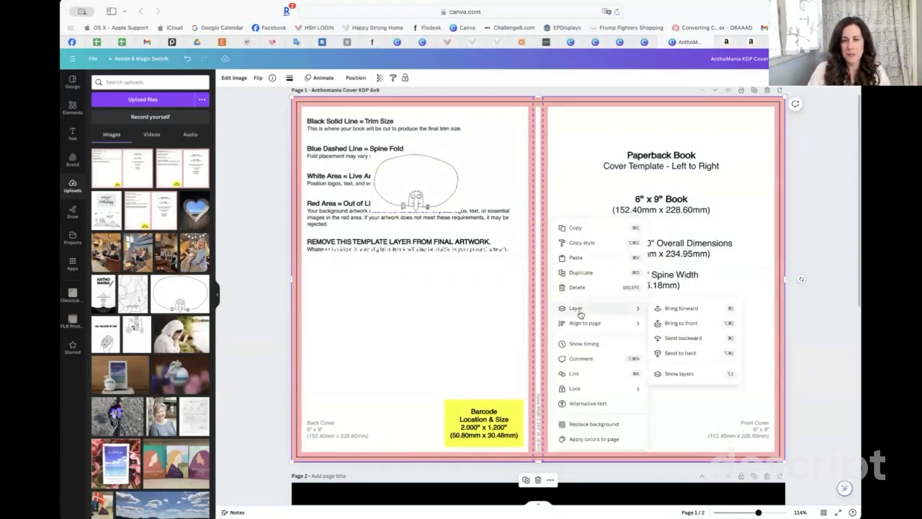
click(672, 377)
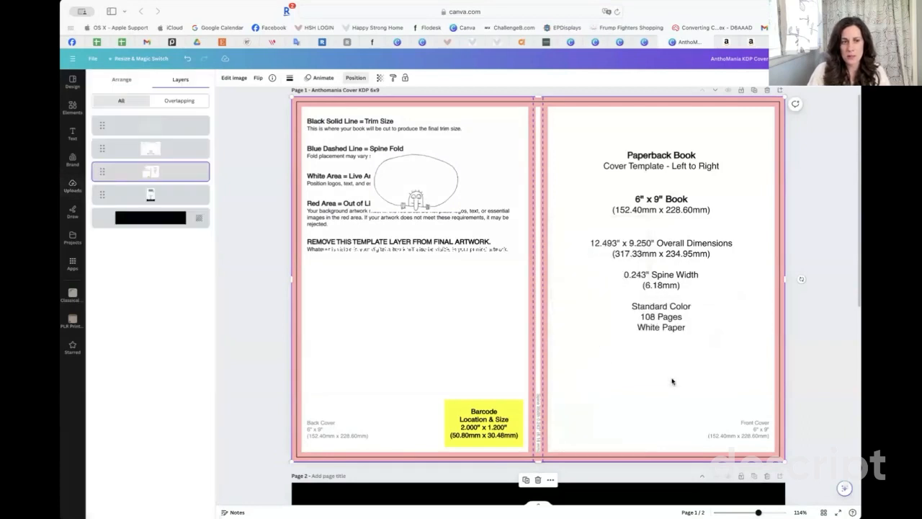
drag(138, 172, 139, 218)
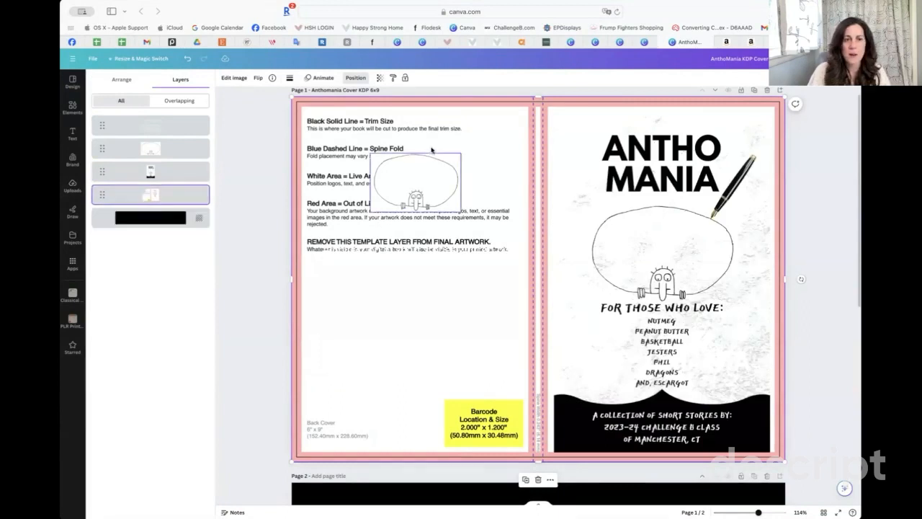
- Try a reddish-brown text color on the back cover description and restore it to white
click(421, 296)
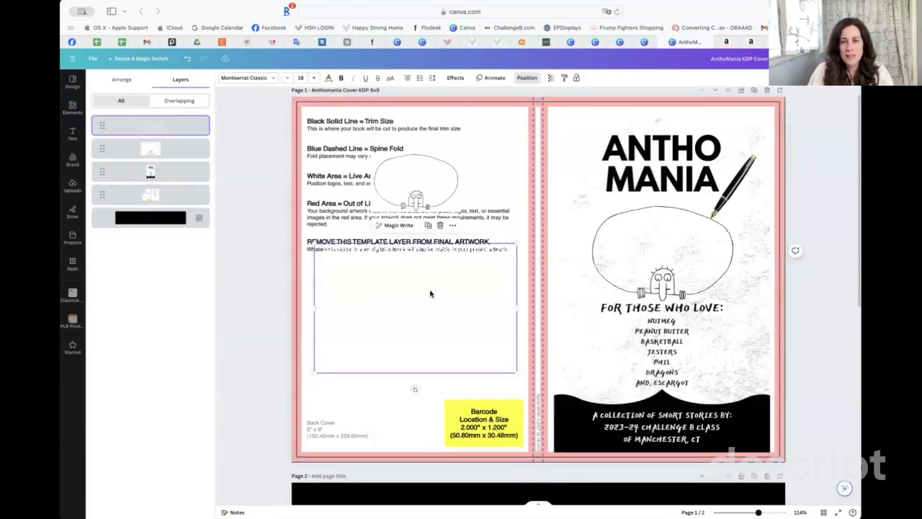
click(328, 78)
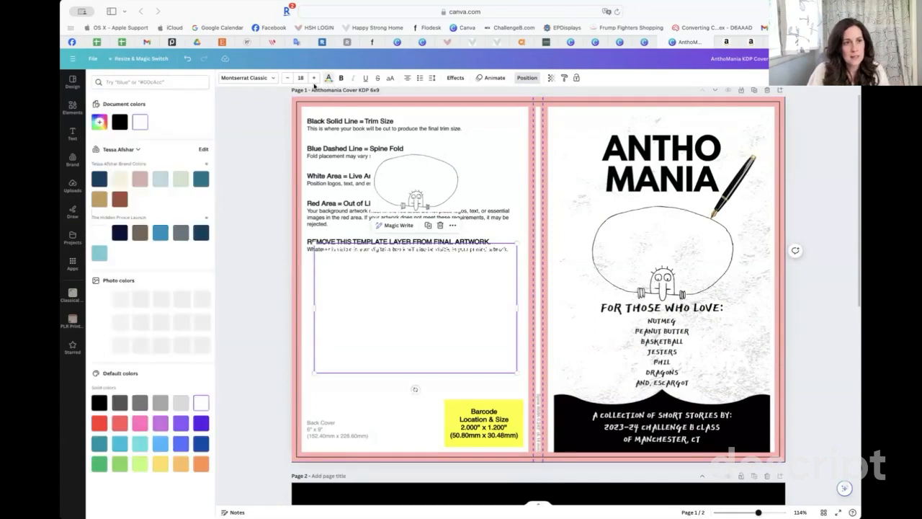
click(118, 200)
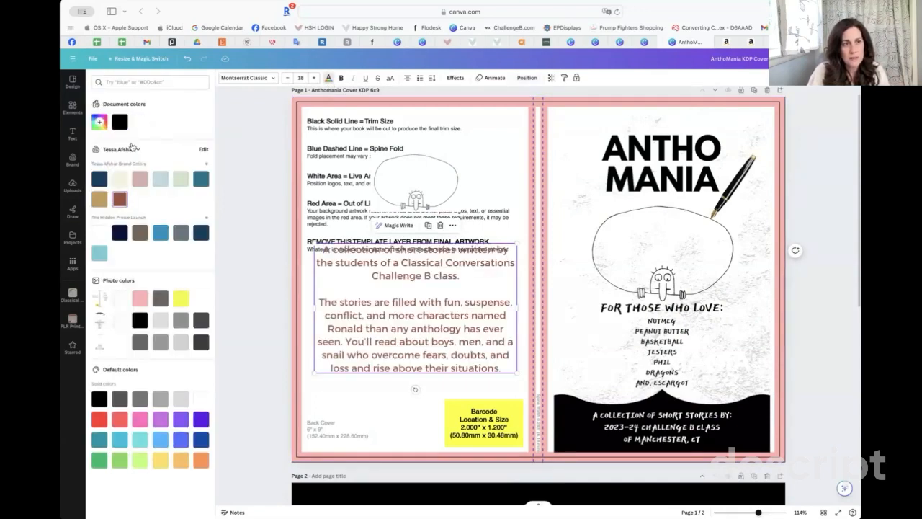
click(140, 121)
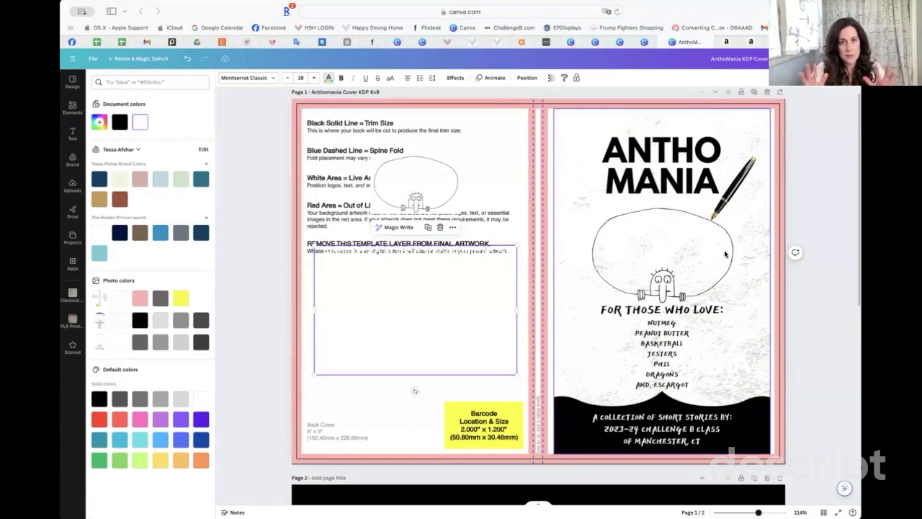
- Nudge the front cover artwork slightly toward the spine and select the template image behind it
drag(652, 252, 655, 252)
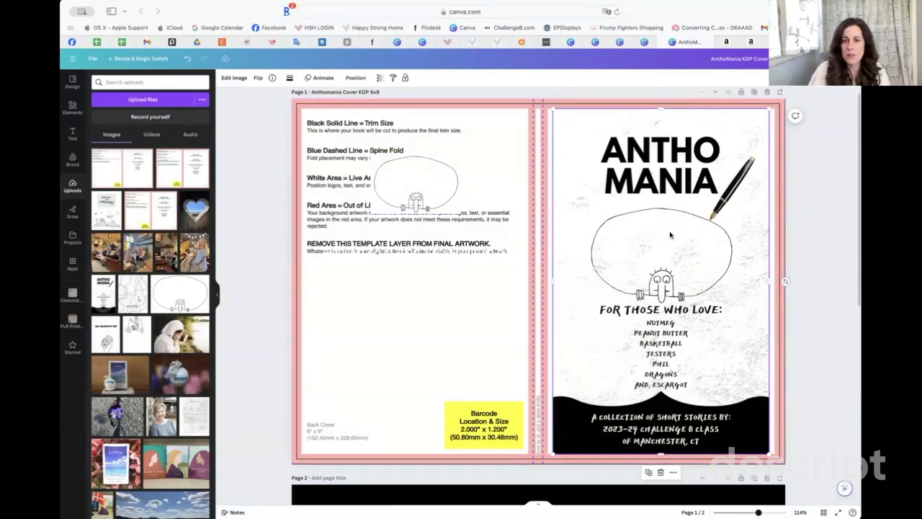
click(395, 288)
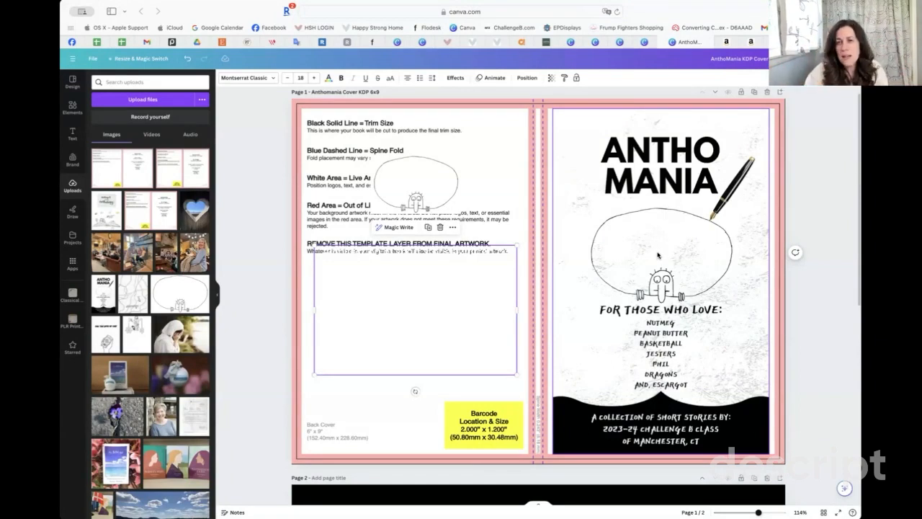
click(458, 458)
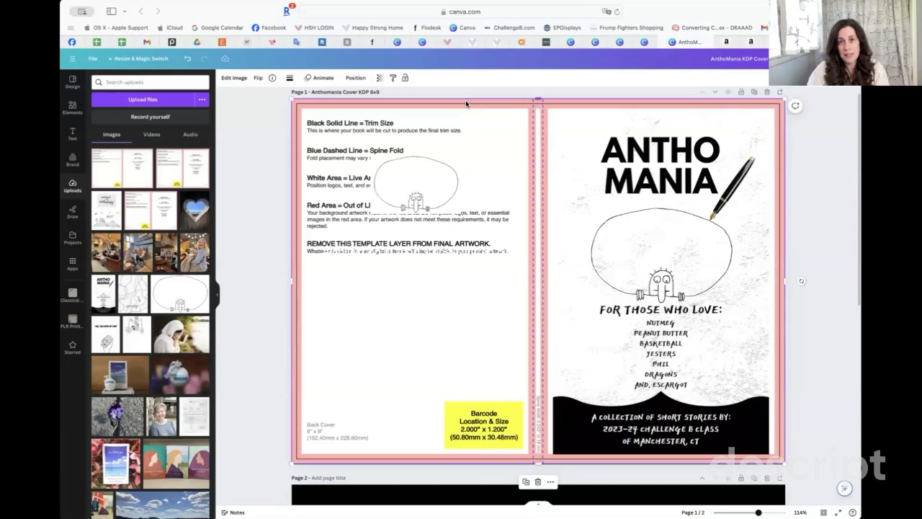
- Delete the KDP template image from page 1 and set the design's download file type to PDF Print
key(Delete)
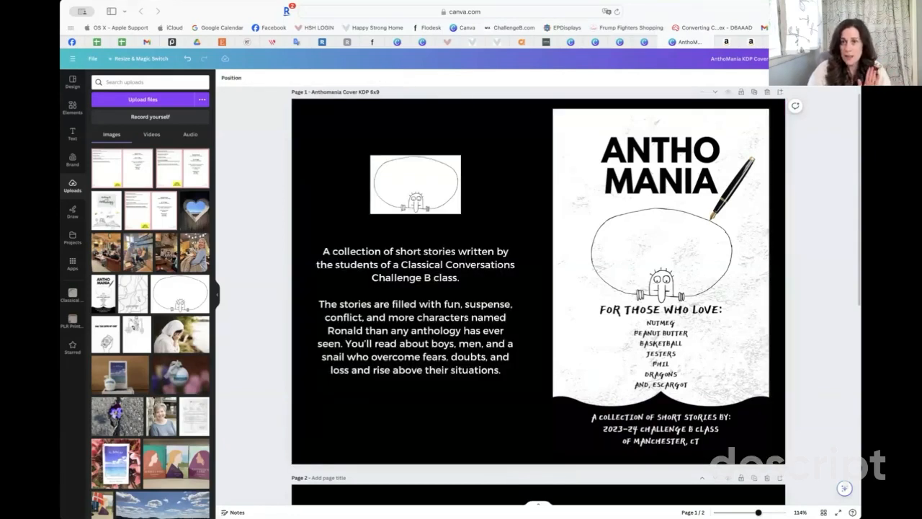
click(838, 59)
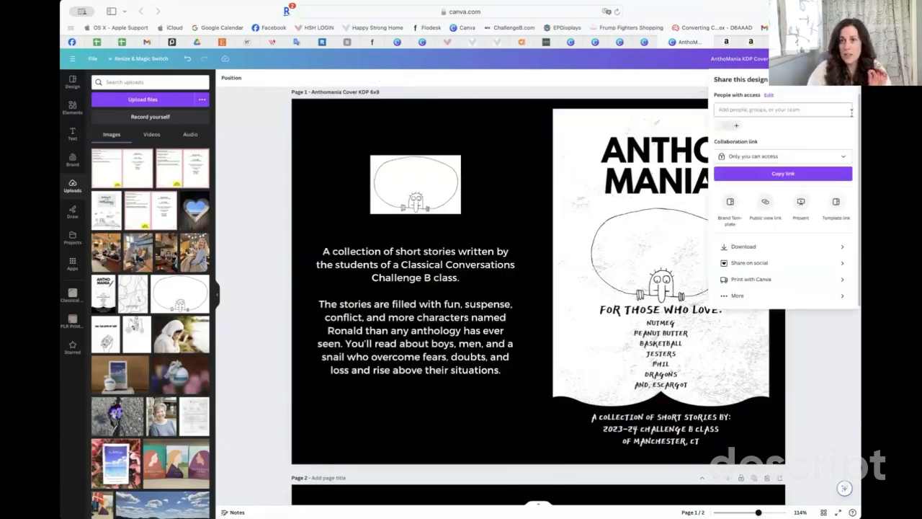
click(792, 247)
click(834, 112)
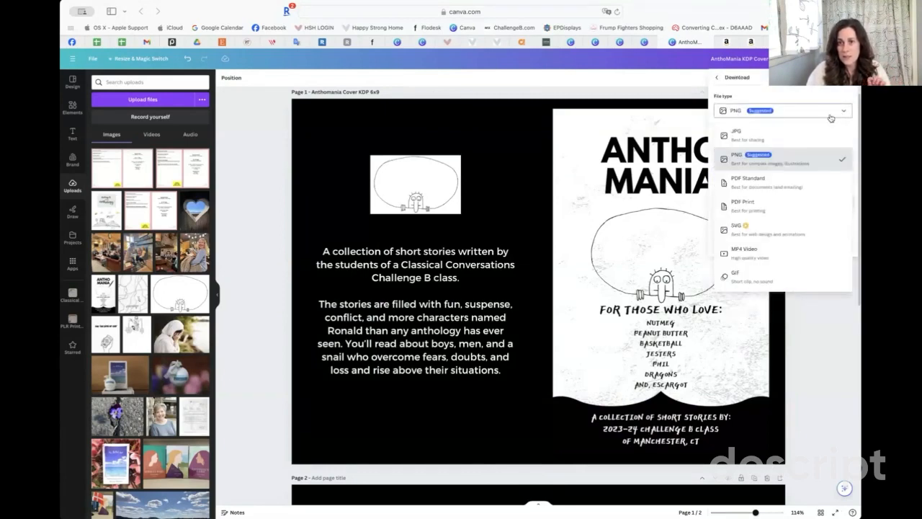
click(748, 208)
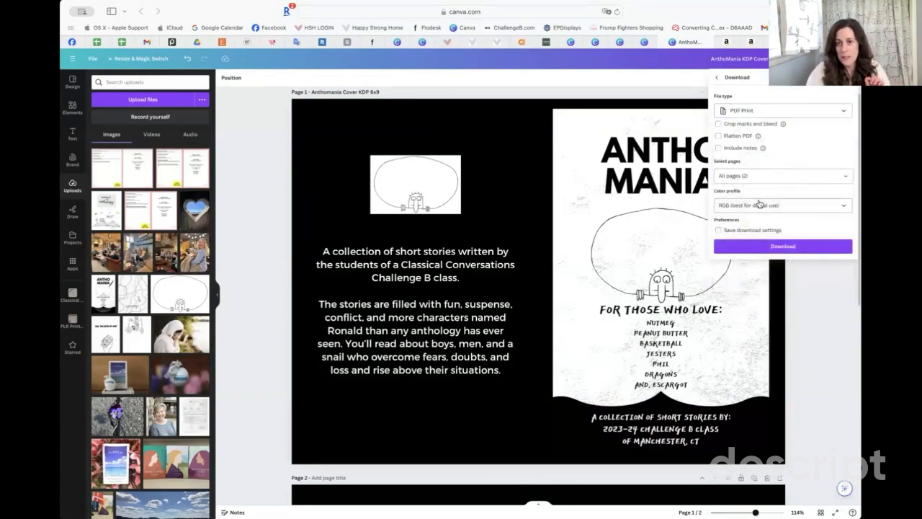
- Download only page 1 of the cover as a print PDF with the CMYK color profile
click(807, 175)
click(846, 217)
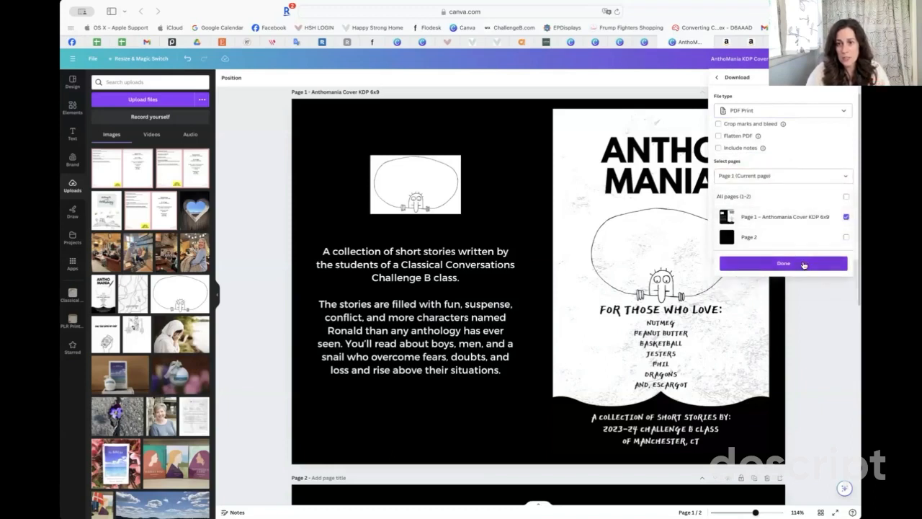
click(783, 263)
click(756, 207)
click(753, 241)
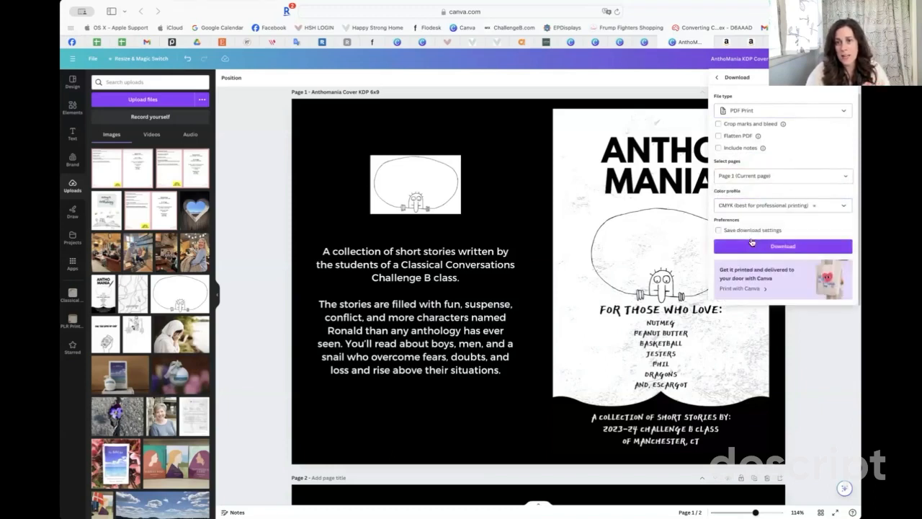
click(796, 249)
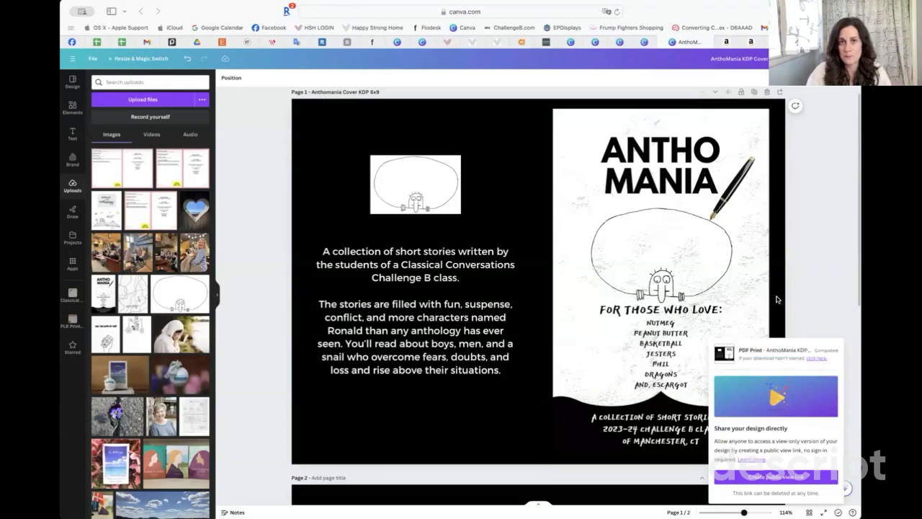
scroll(613, 310, down, 1)
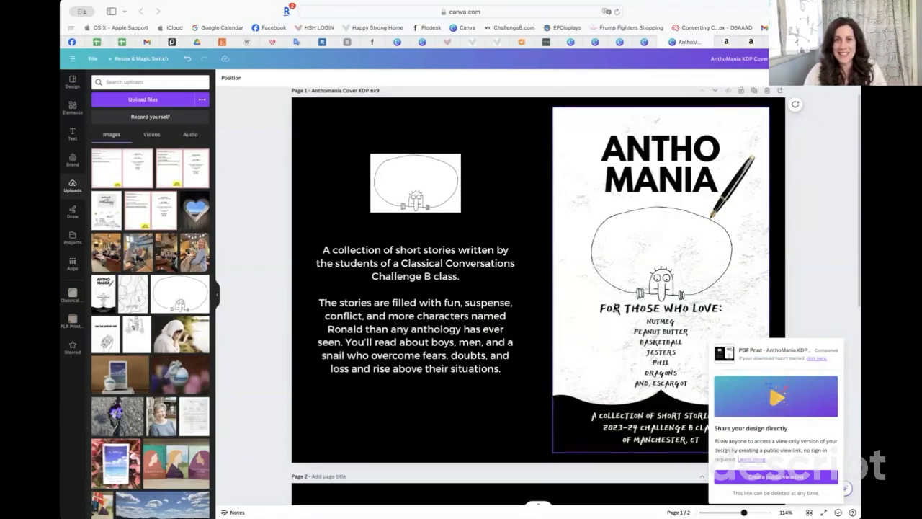
scroll(613, 310, down, 1)
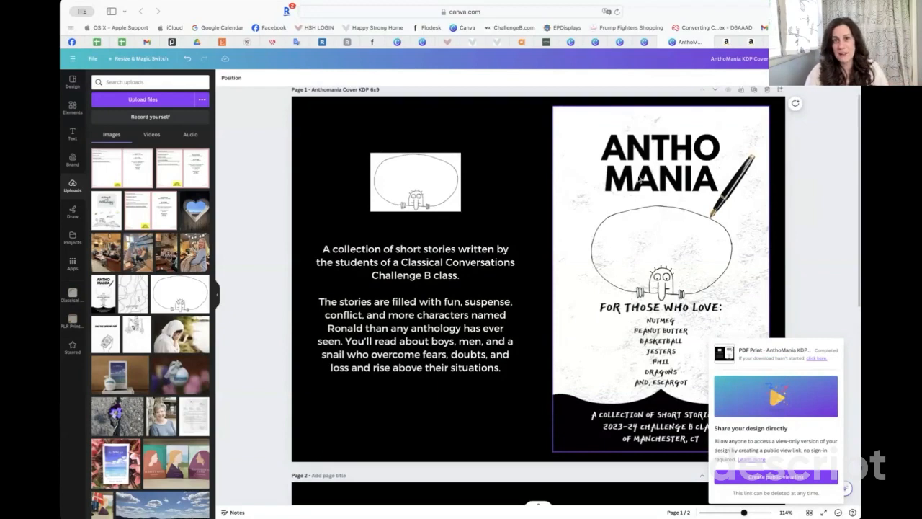
- Switch to Kindle Direct Publishing and start creating a new paperback title
click(729, 42)
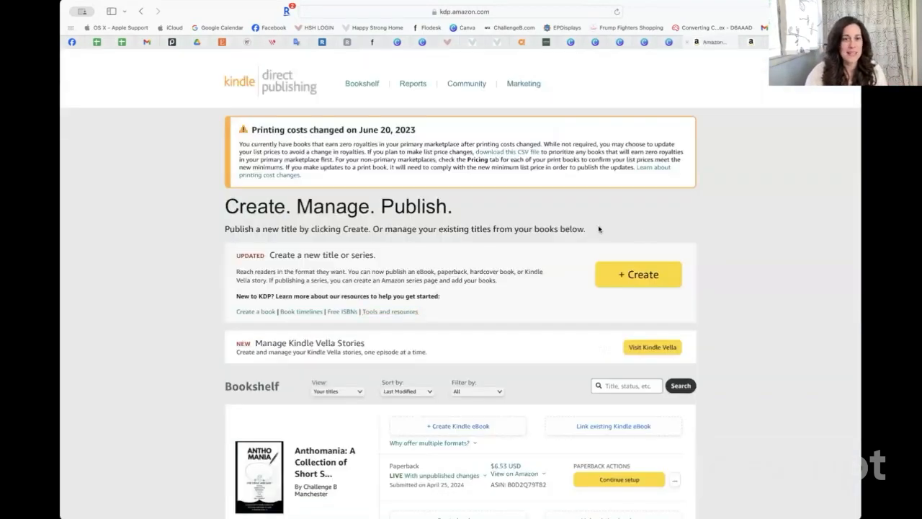
scroll(586, 288, down, 3)
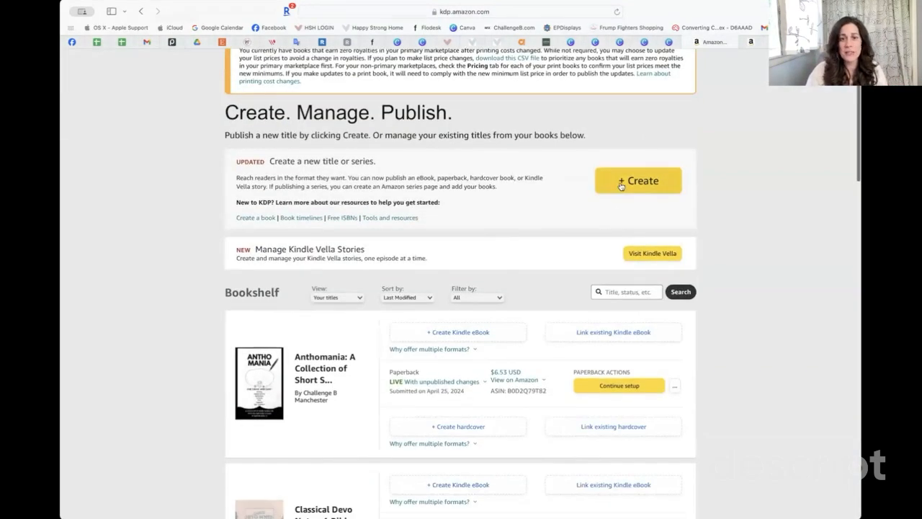
click(621, 184)
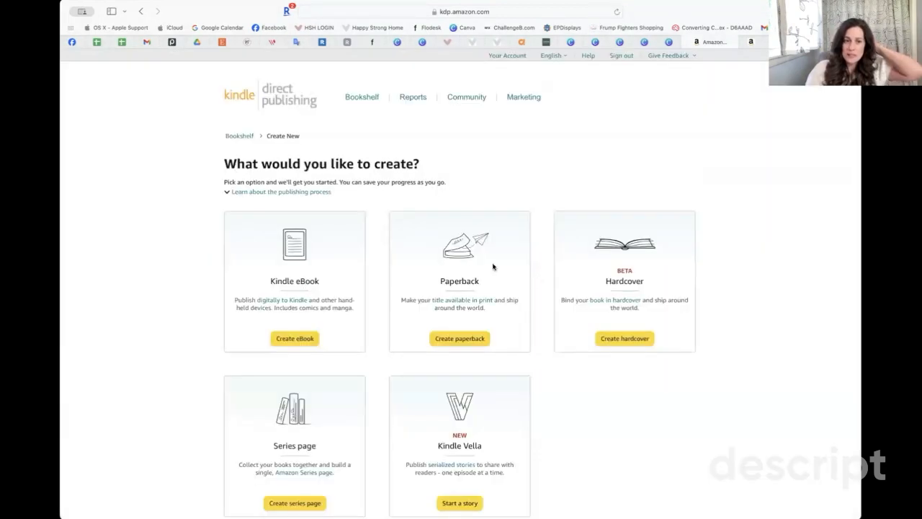
click(447, 340)
- Enter "Anthomania: A Collection of Short Stories" as the book title
click(348, 310)
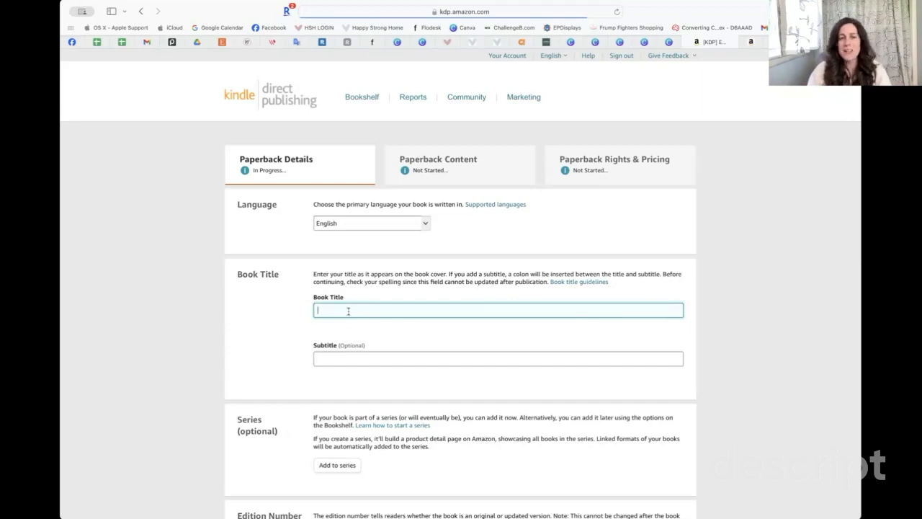
scroll(348, 311, down, 1)
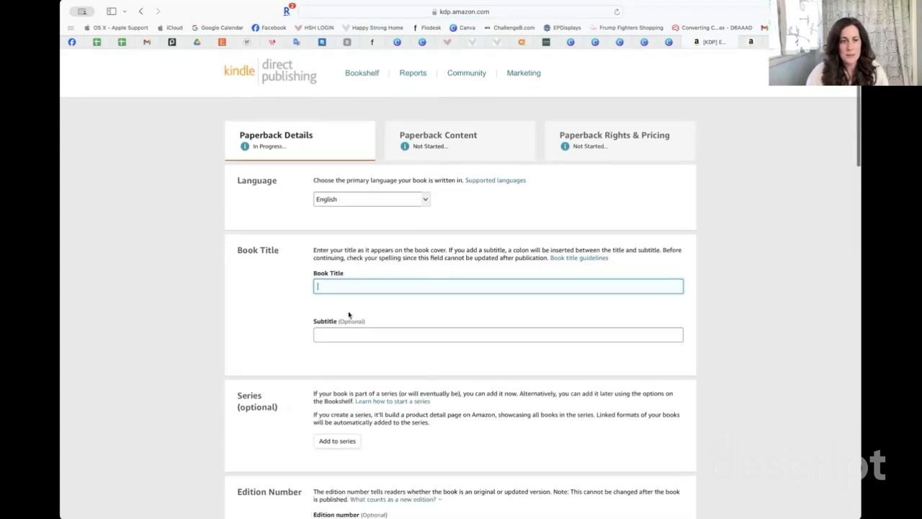
text(Antho)
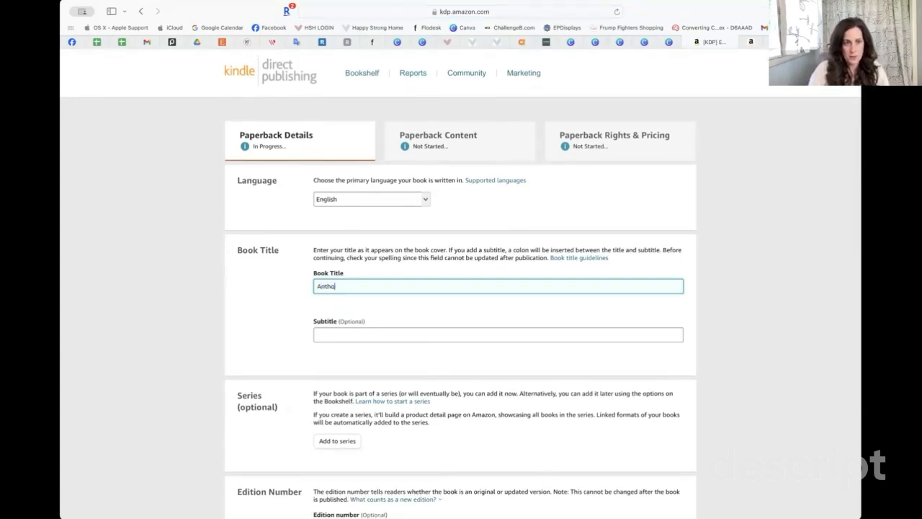
text(mania: A)
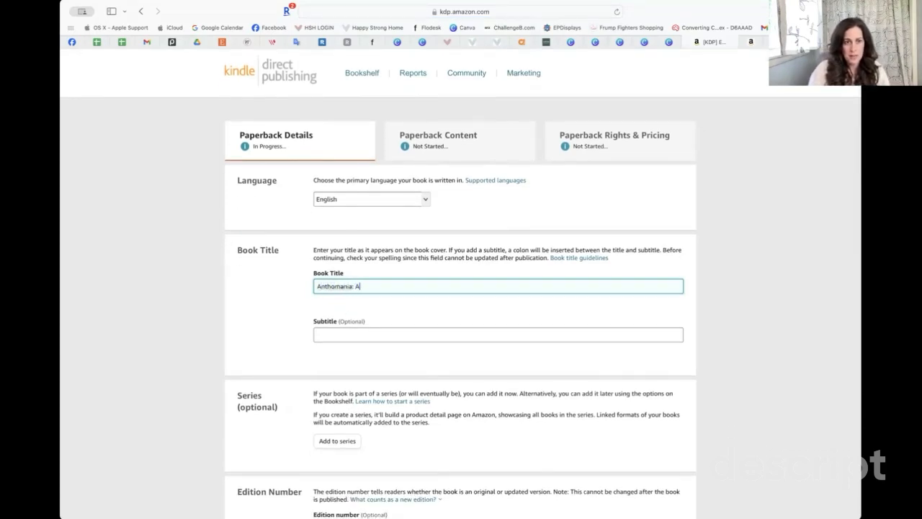
text( Collection of )
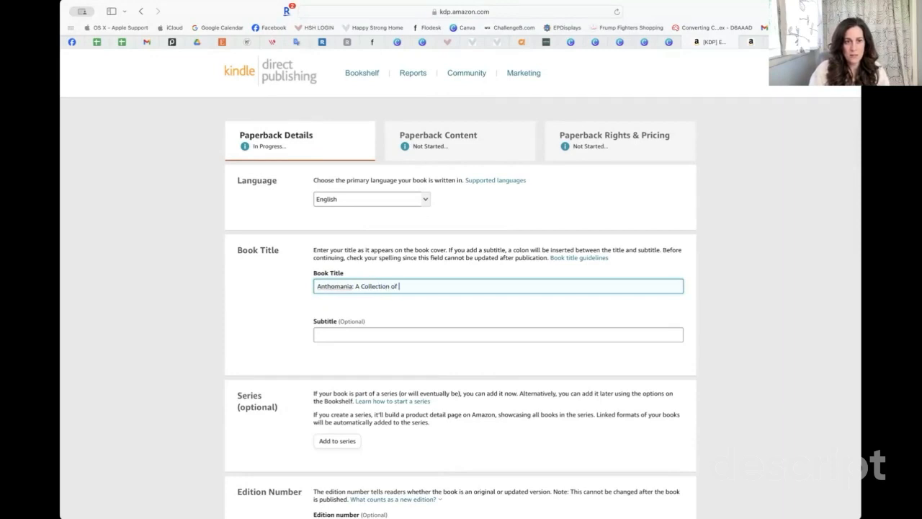
text(Short Stories)
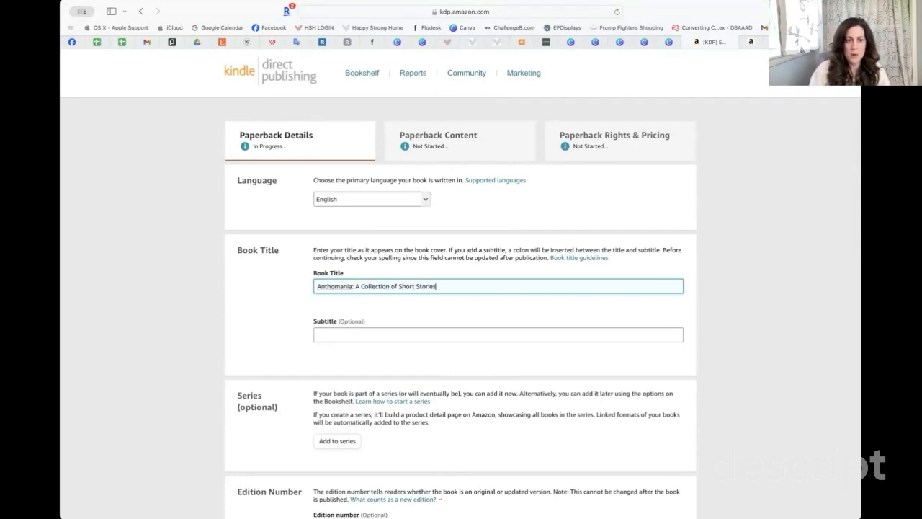
- Move "A Collection of Short Stories" from the book title to the subtitle and remove the colon after "Anthomania"
drag(353, 286, 450, 288)
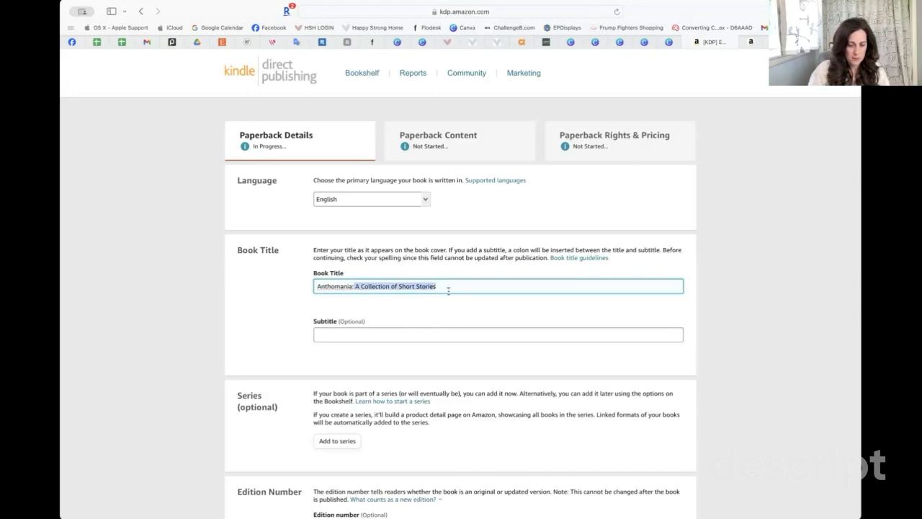
key(super+x)
key(BackSpace)
click(397, 331)
key(super+v)
- Examine the series, edition number, author, contributors and description fields of the paperback details
scroll(344, 225, down, 5)
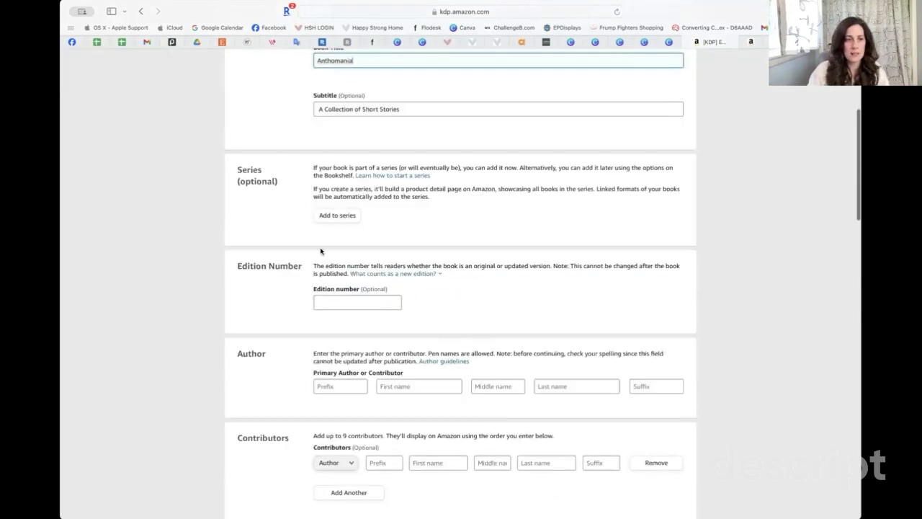
scroll(384, 290, down, 2)
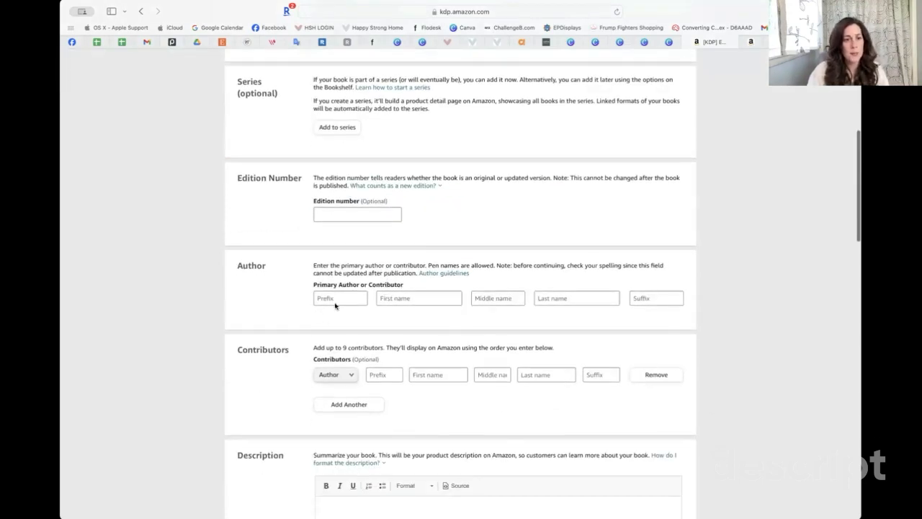
click(407, 298)
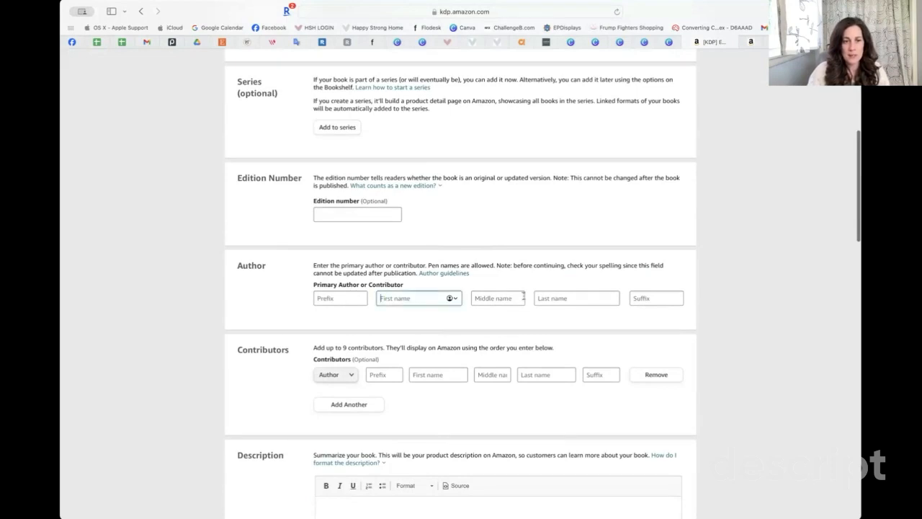
click(574, 297)
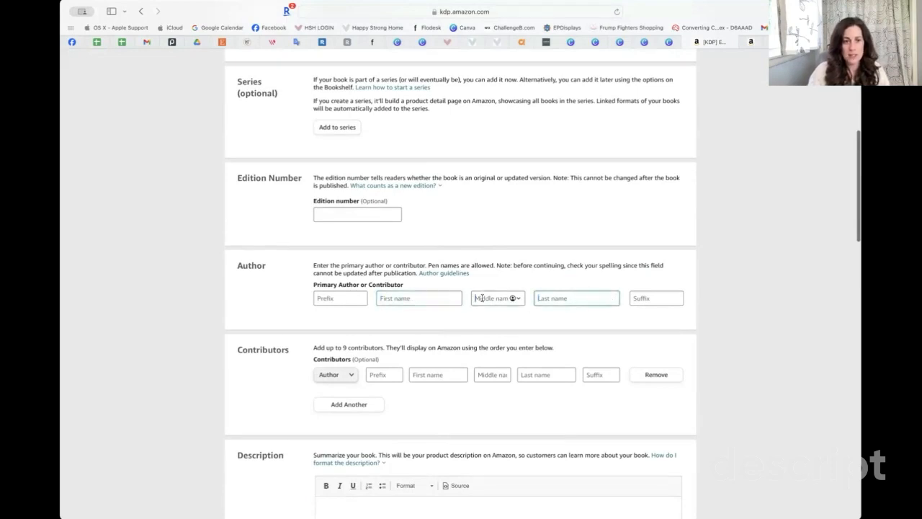
scroll(597, 298, down, 2)
scroll(597, 298, down, 1)
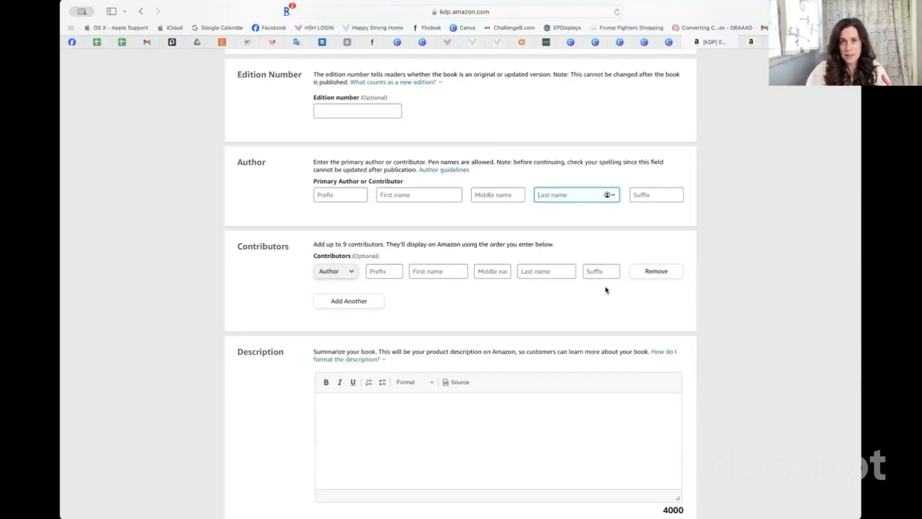
scroll(468, 320, down, 3)
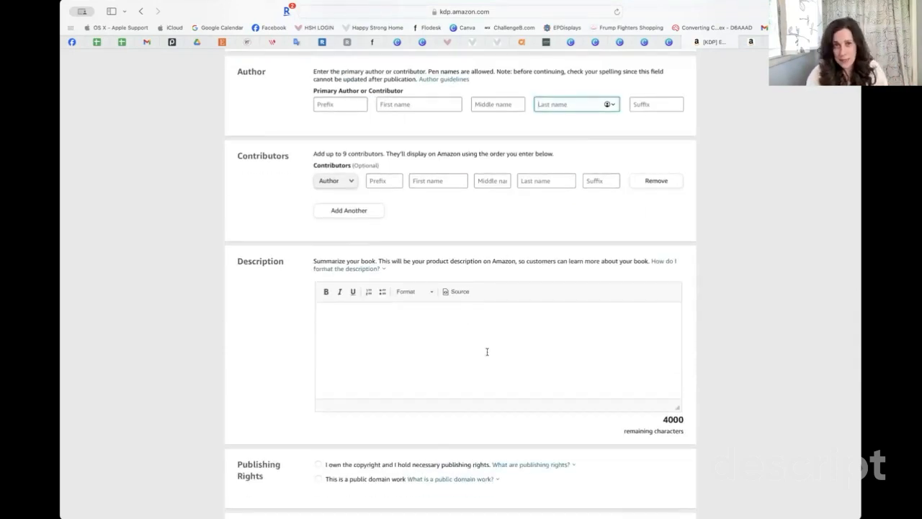
click(344, 314)
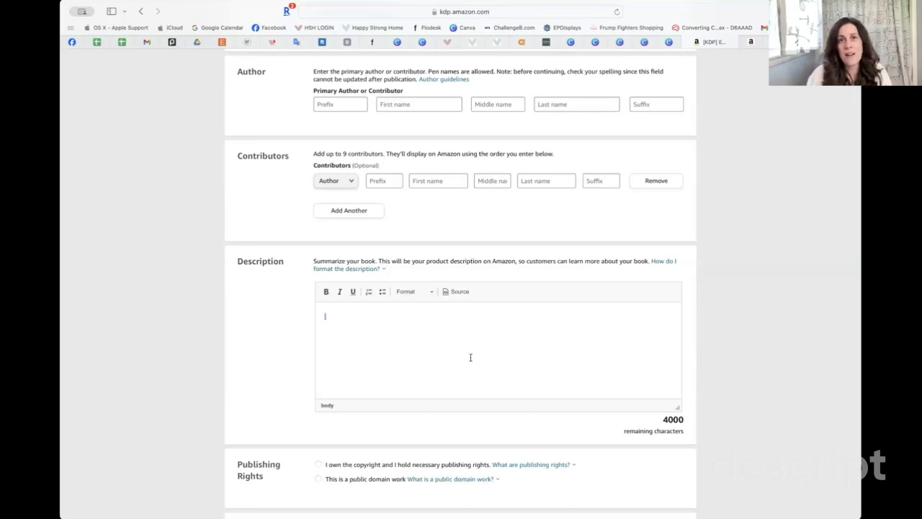
- Declare that you own the copyright and publishing rights, and answer No for sexually explicit images or title
scroll(470, 357, down, 5)
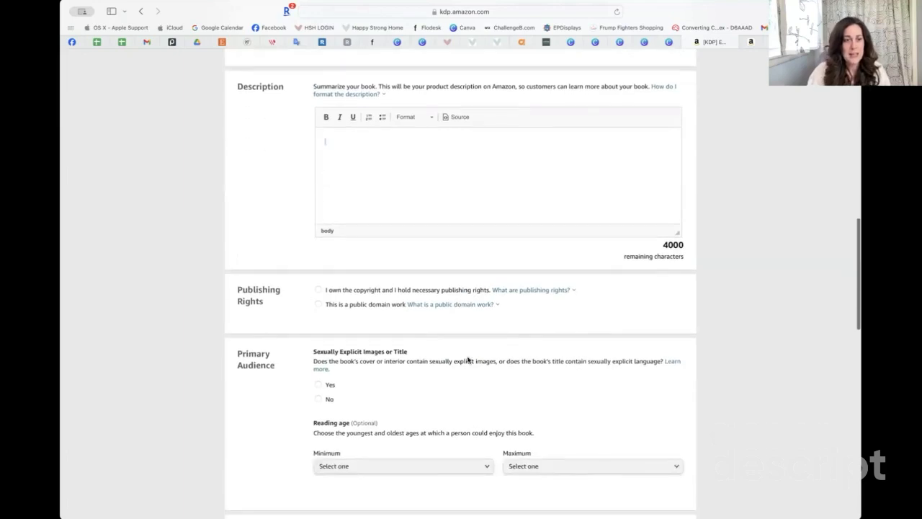
click(319, 292)
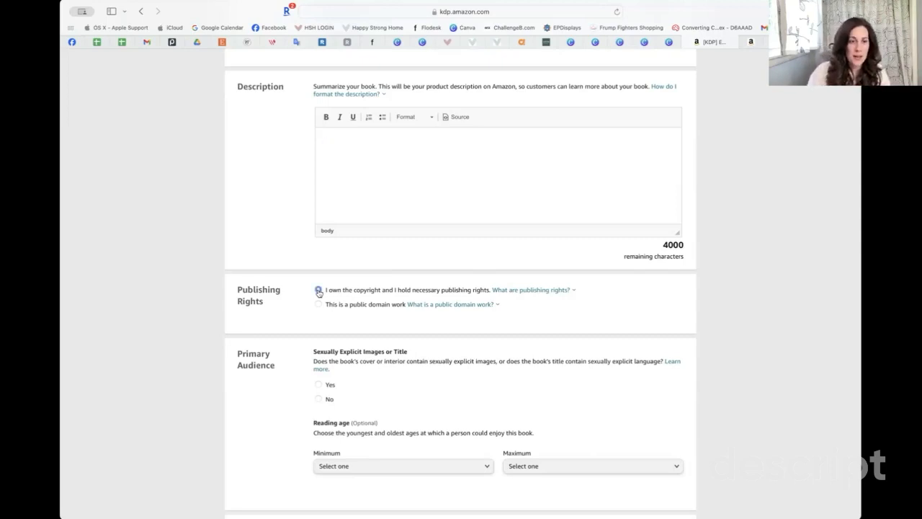
scroll(344, 325, down, 2)
click(320, 340)
- Set the reading age to a minimum of 10 and a maximum of 18+
scroll(418, 340, down, 5)
click(366, 229)
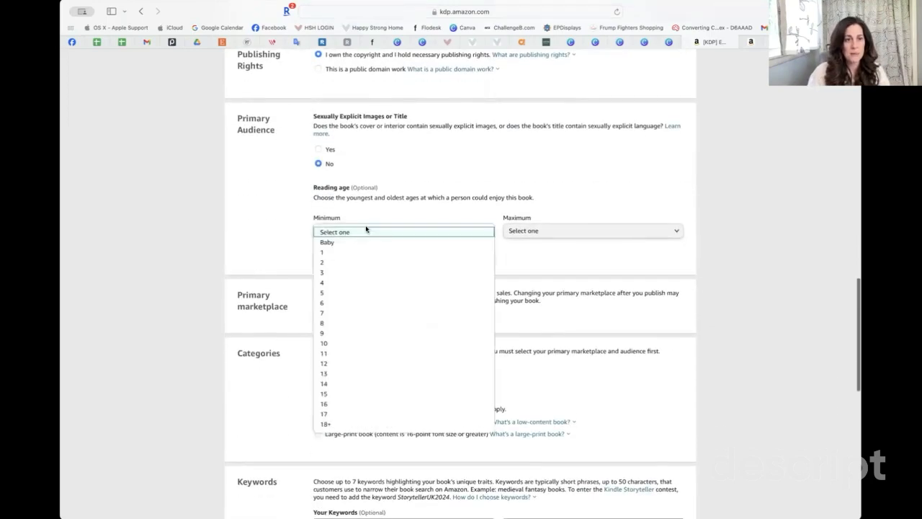
click(325, 344)
click(523, 237)
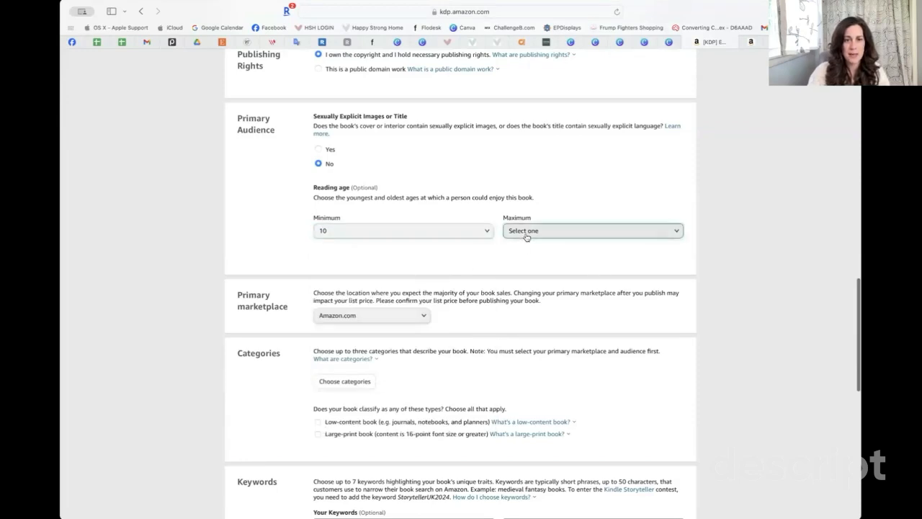
click(518, 318)
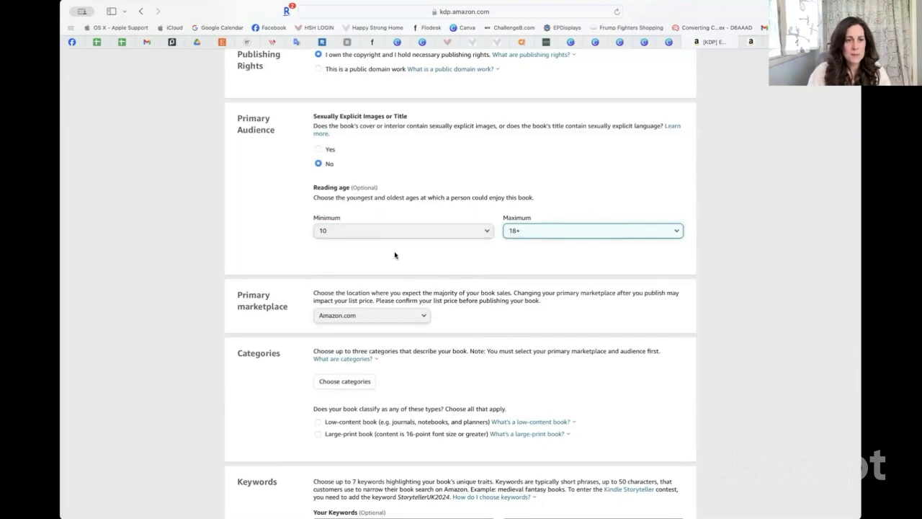
- Assign the book to the Anthologies and Short Stories placements under Literature & Fiction, Short Stories & Anthologies, and save the categories
scroll(396, 253, down, 3)
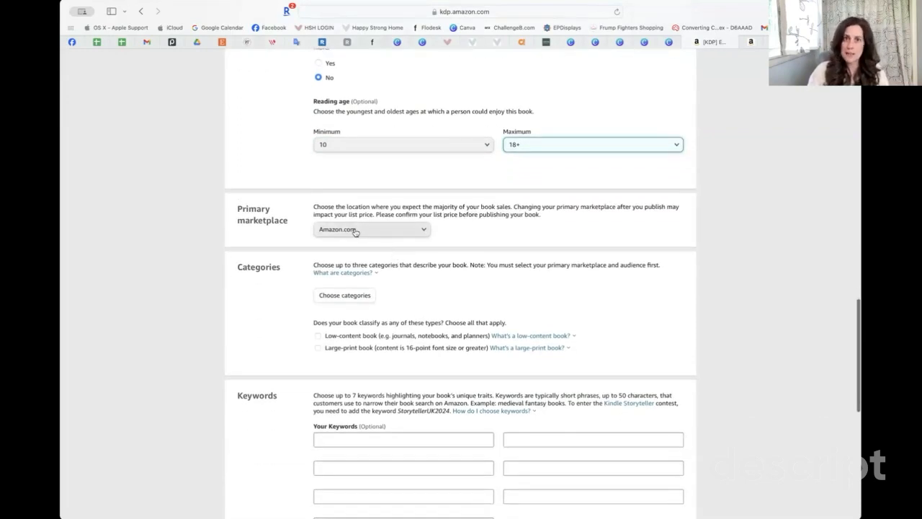
scroll(442, 266, down, 2)
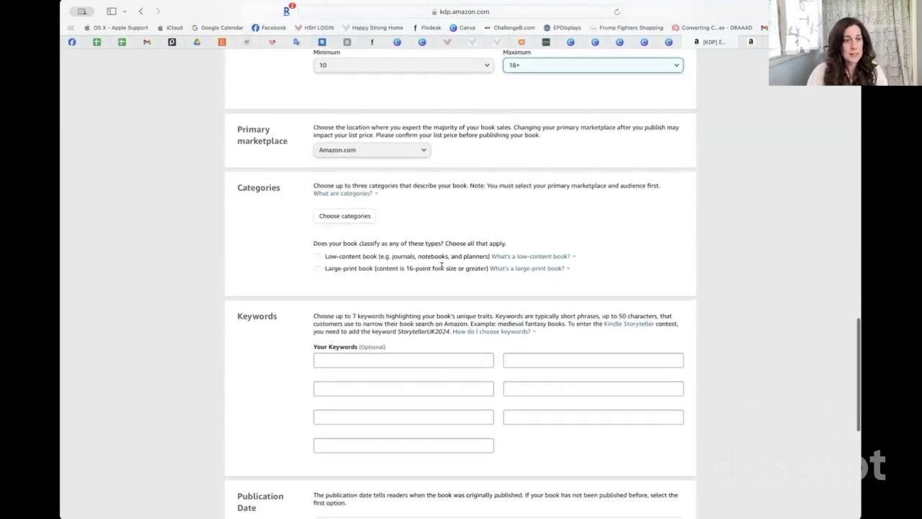
click(342, 222)
click(316, 278)
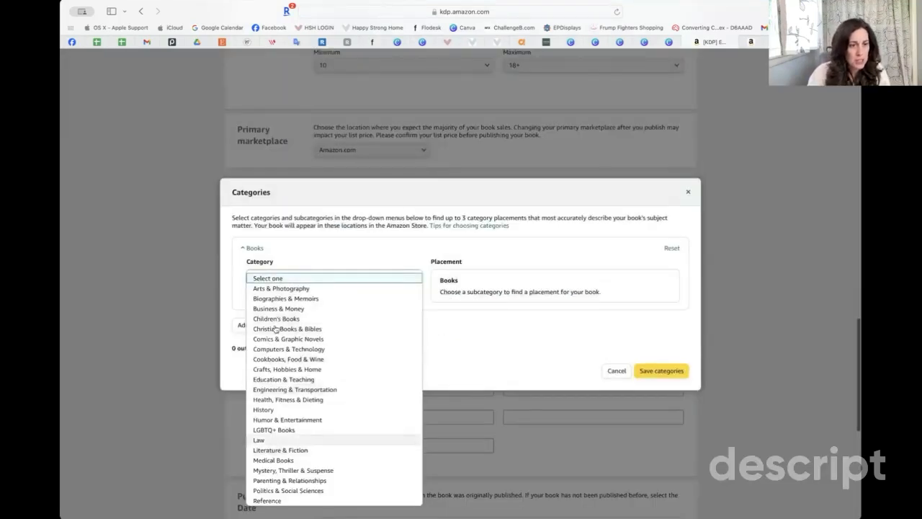
click(277, 449)
click(281, 308)
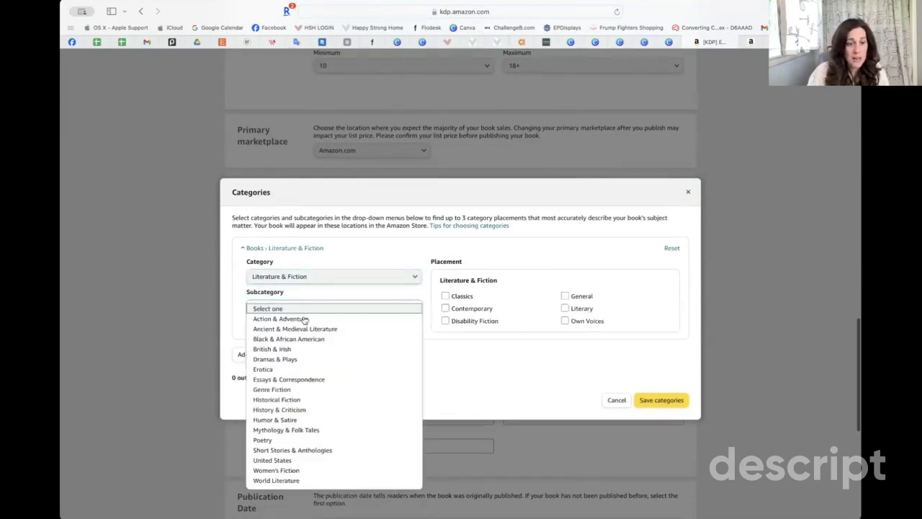
click(276, 451)
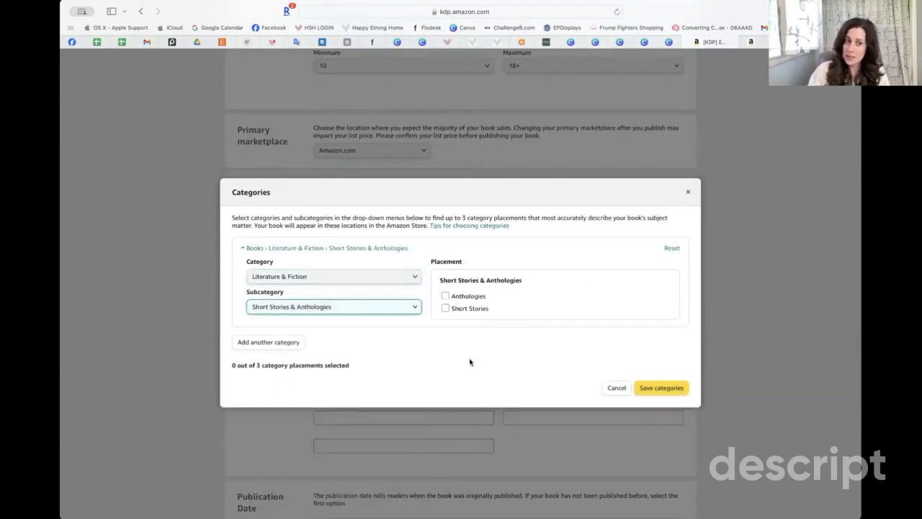
click(445, 295)
click(445, 307)
click(660, 412)
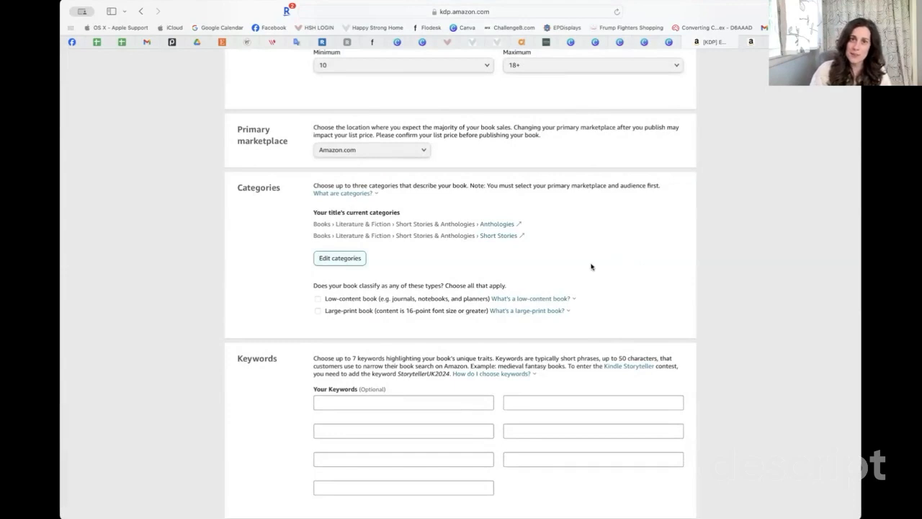
- Examine the keyword guidance and the publication and release date options of the paperback details
scroll(592, 266, down, 5)
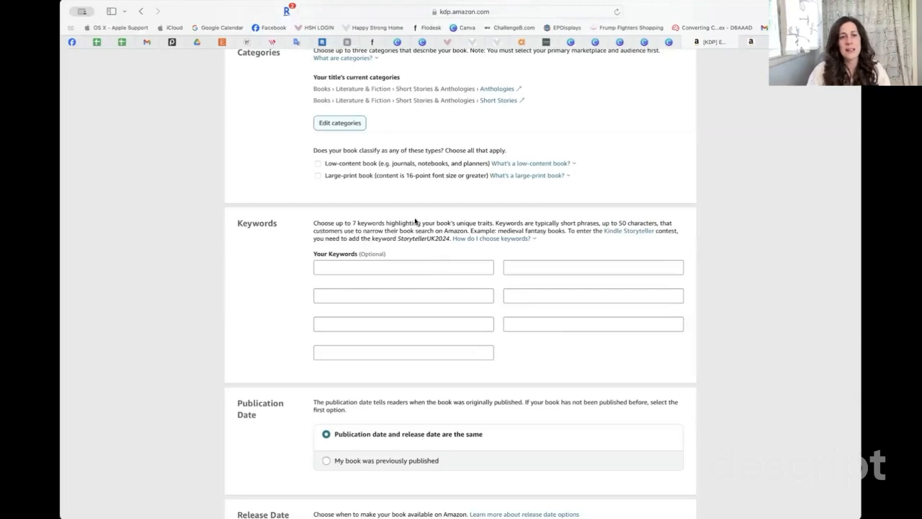
click(500, 238)
click(283, 292)
scroll(283, 293, down, 5)
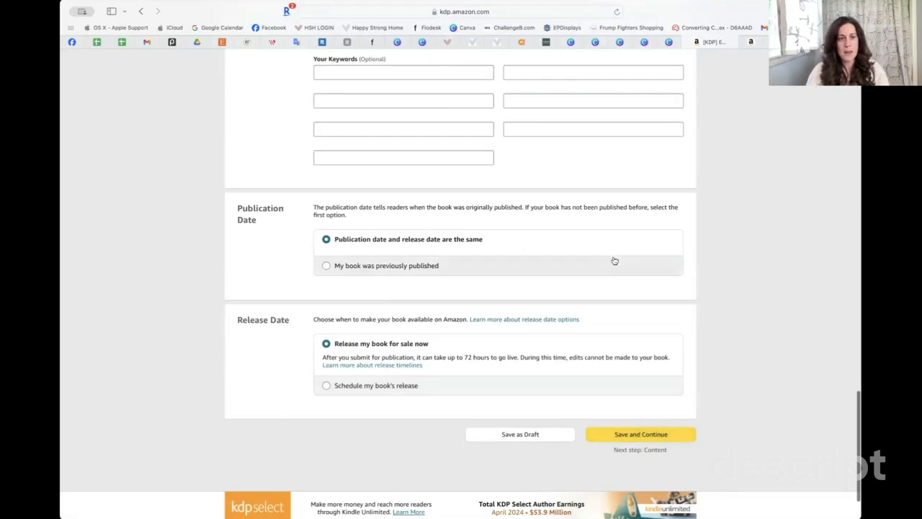
- Leave the new paperback without saving its changes and continue setup of the already published Anthomania paperback from the Bookshelf
scroll(614, 261, up, 20)
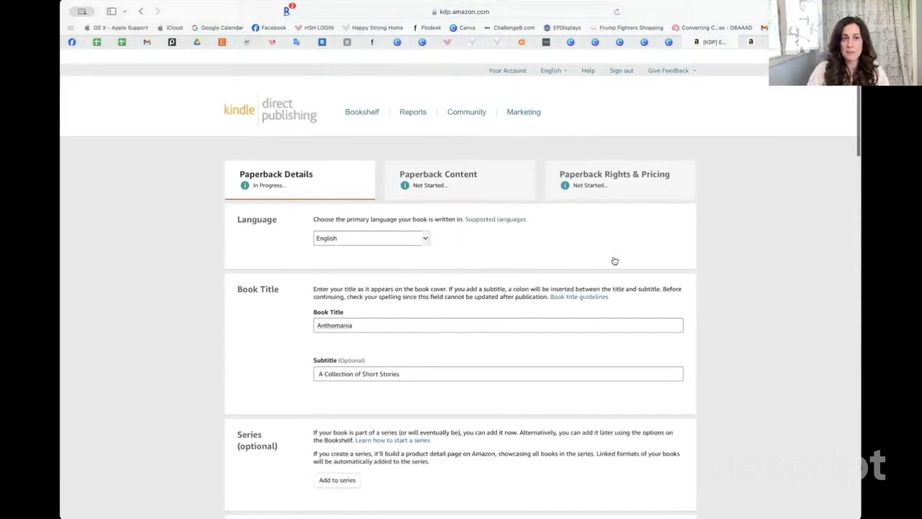
click(361, 97)
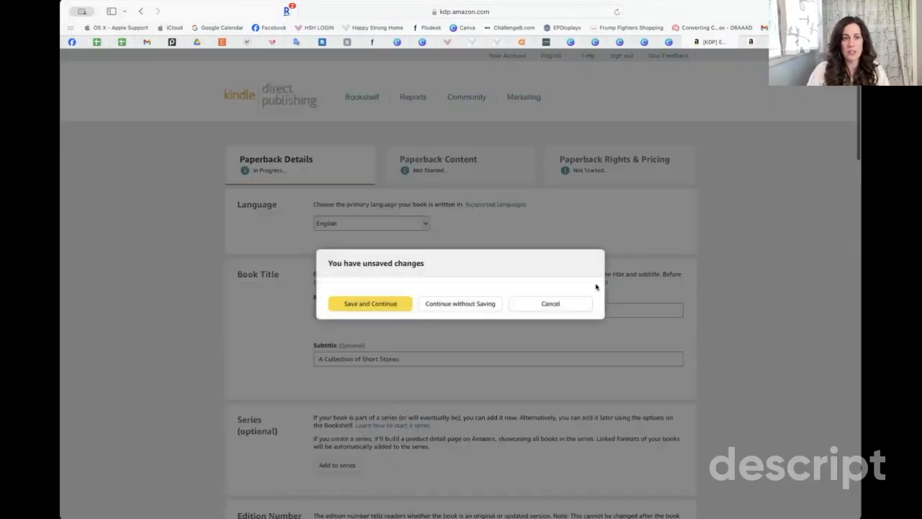
click(444, 308)
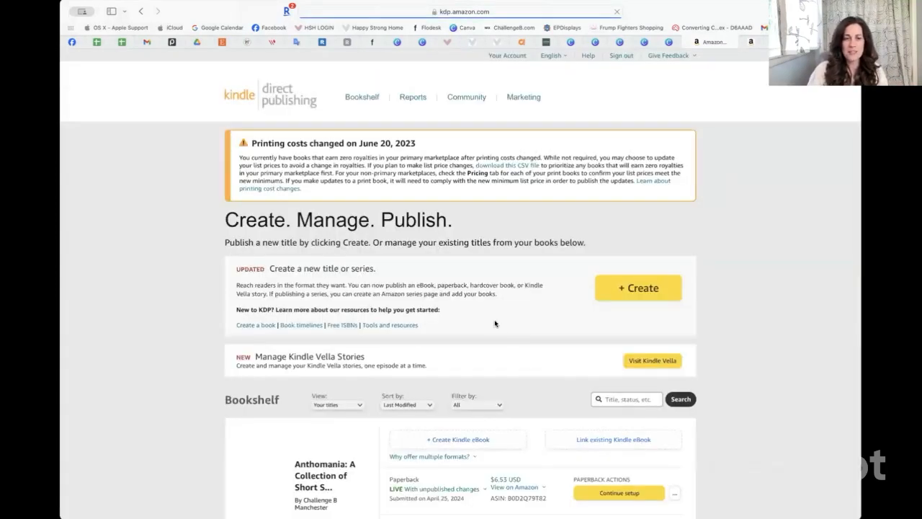
scroll(498, 322, down, 5)
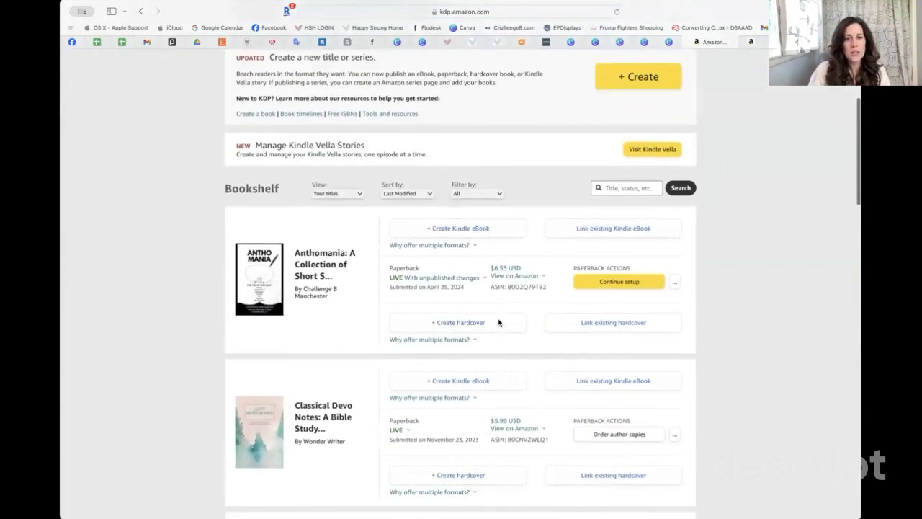
click(463, 261)
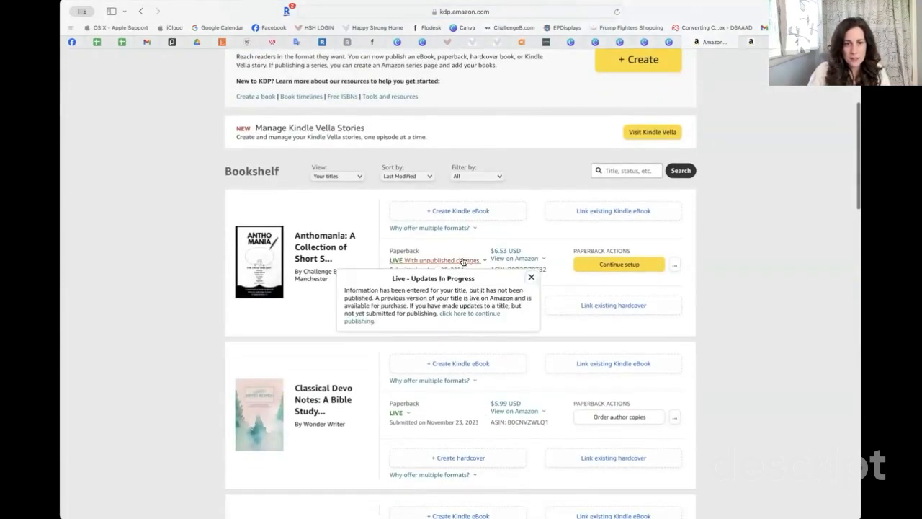
click(625, 264)
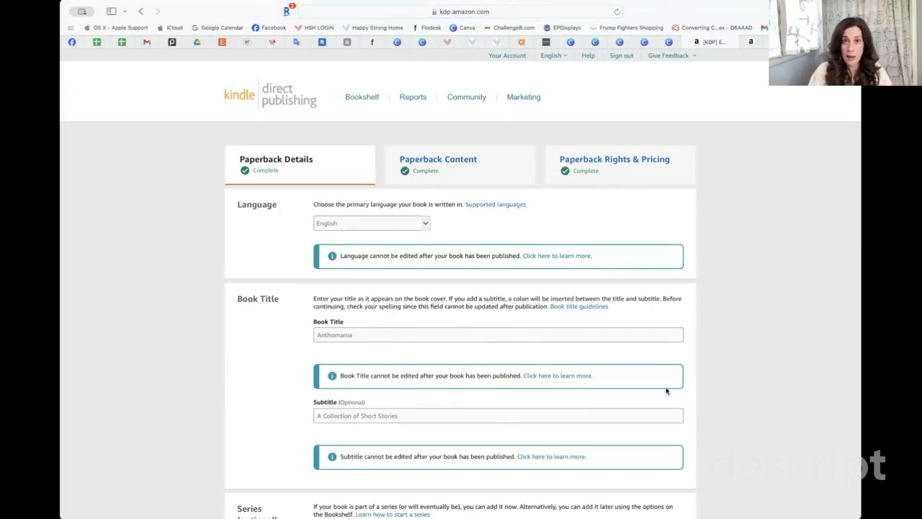
- Examine the published paperback's title, subtitle, edition number, author, contributors and description fields
scroll(388, 333, down, 2)
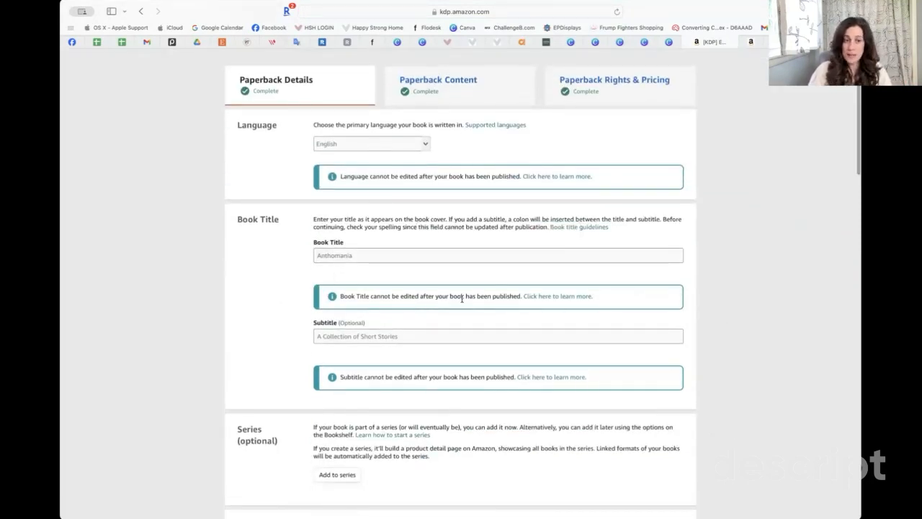
scroll(462, 299, down, 5)
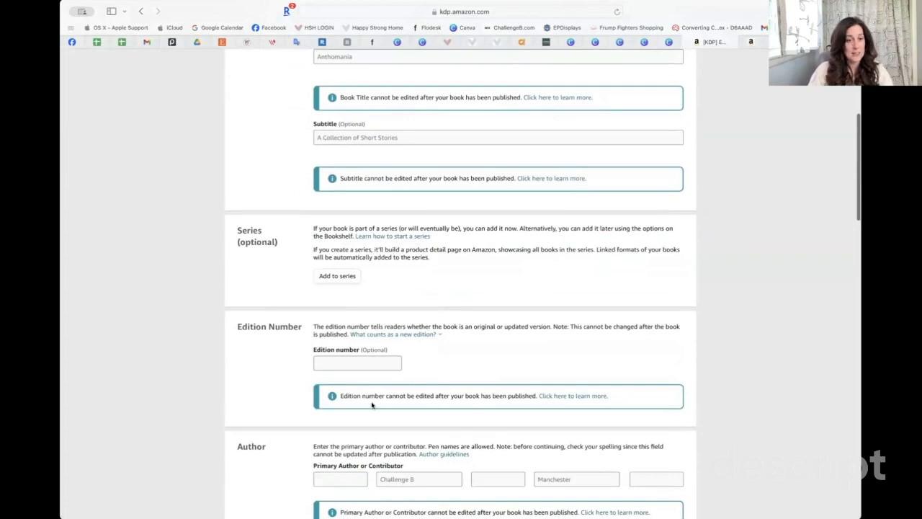
scroll(371, 404, down, 10)
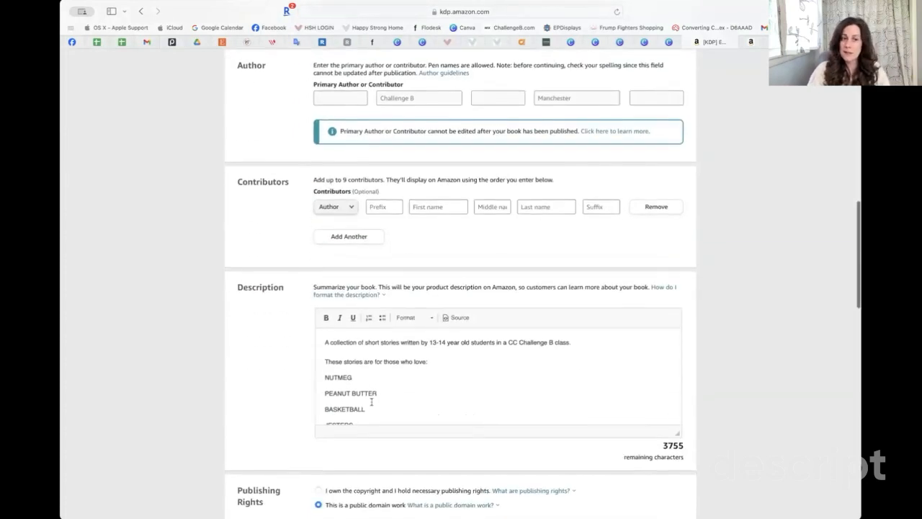
scroll(372, 401, down, 3)
scroll(360, 389, up, 3)
drag(325, 342, 373, 425)
click(428, 385)
scroll(370, 317, down, 6)
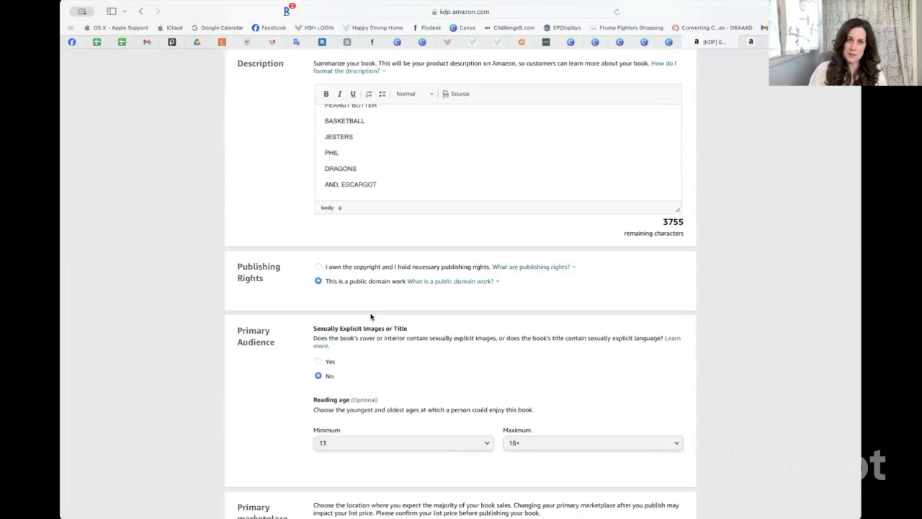
- Declare that you own the copyright and publishing rights, and set the minimum reading age to 10
click(318, 267)
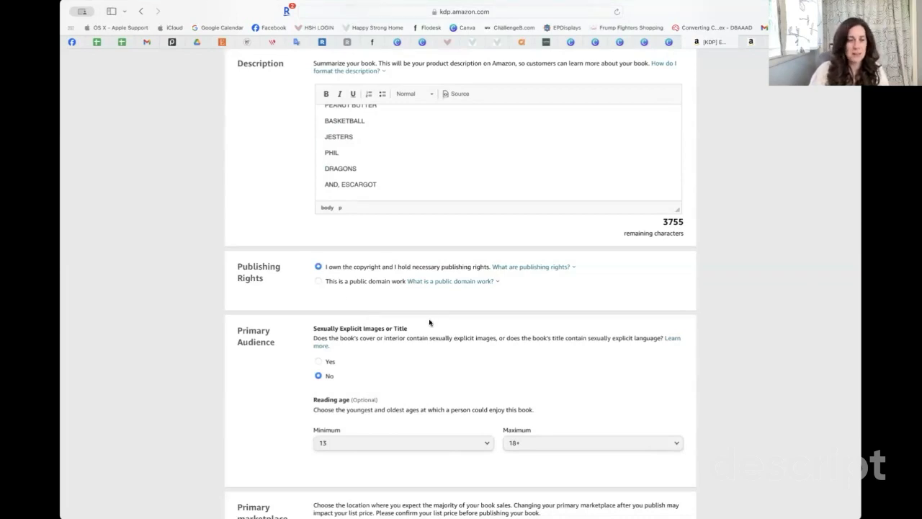
scroll(429, 321, down, 3)
scroll(320, 288, down, 1)
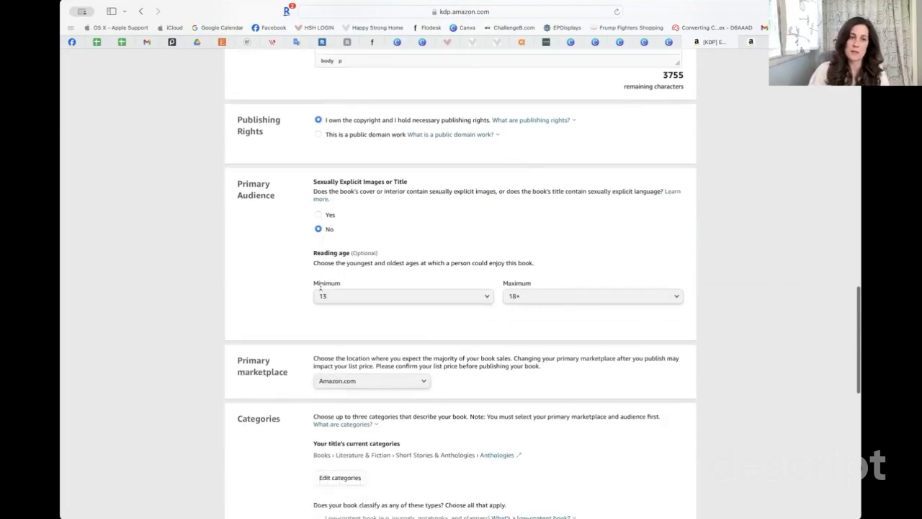
scroll(331, 267, down, 1)
click(344, 241)
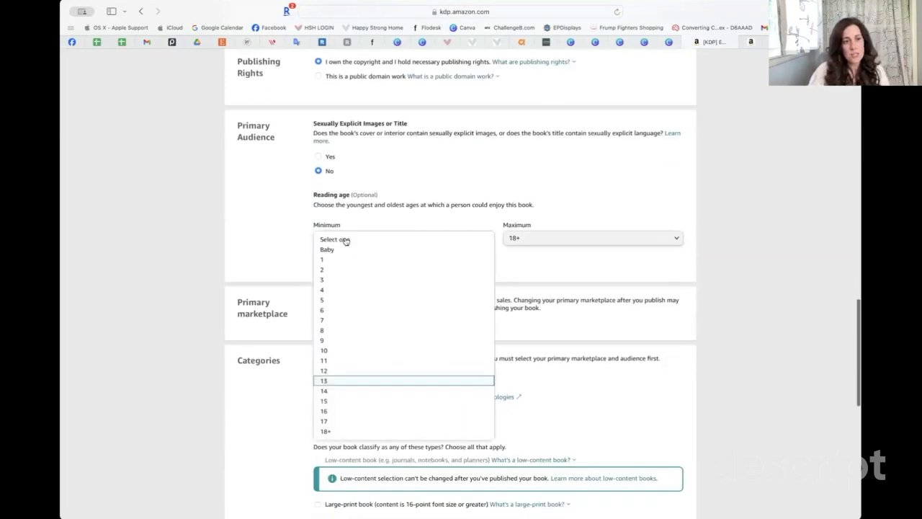
click(335, 350)
- Review the categories, keywords and dates, then save the paperback details and continue to the content page
scroll(499, 277, down, 5)
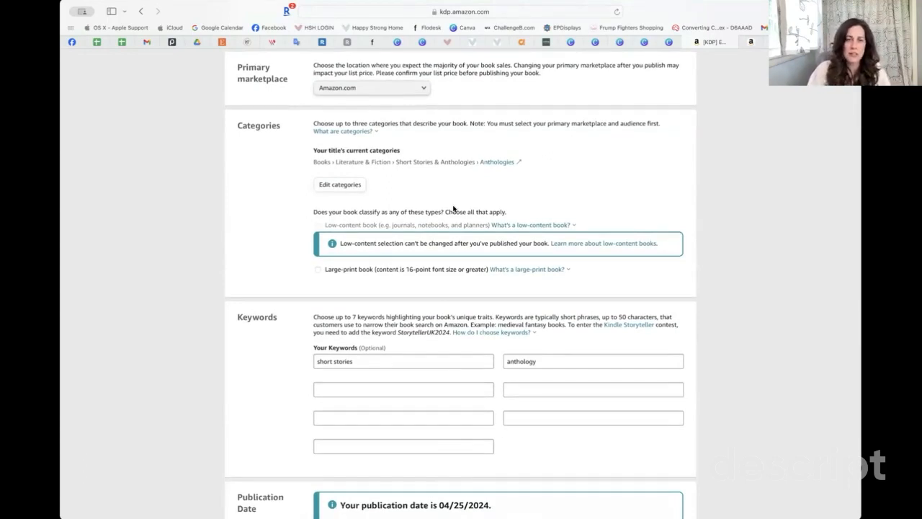
scroll(453, 209, down, 5)
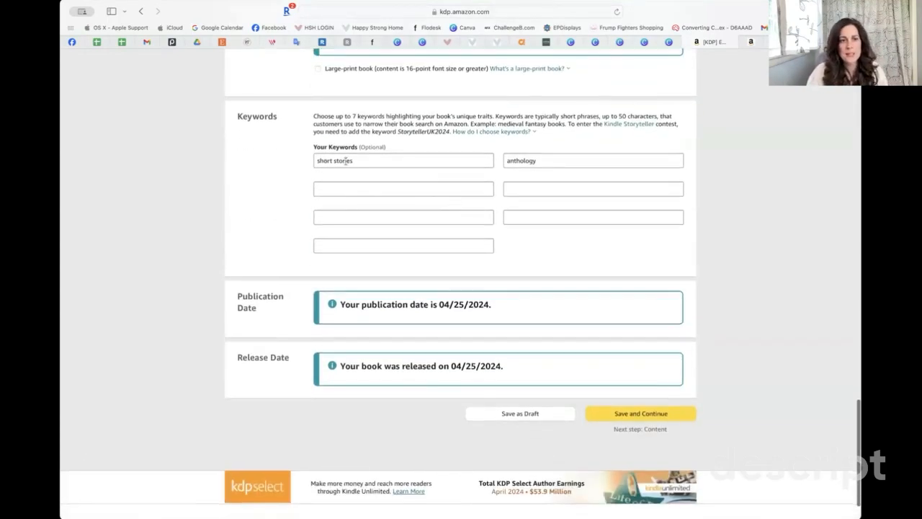
scroll(361, 302, down, 1)
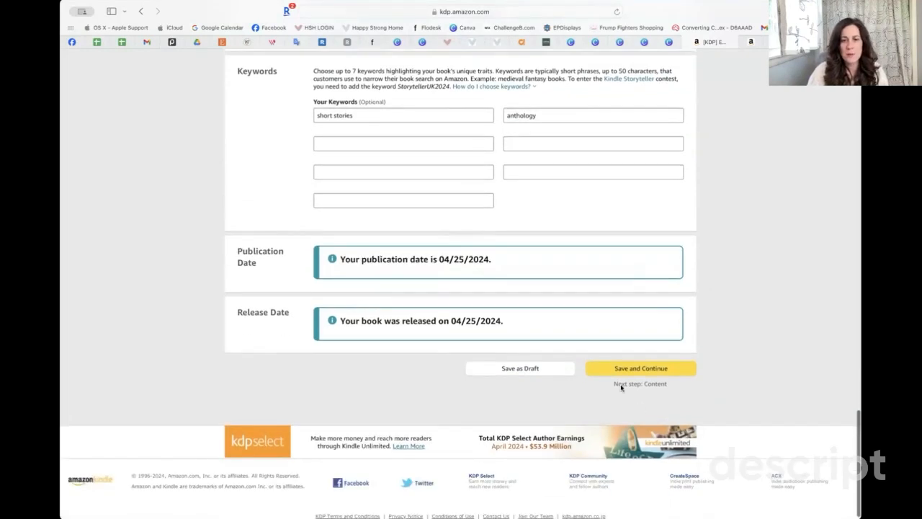
click(625, 370)
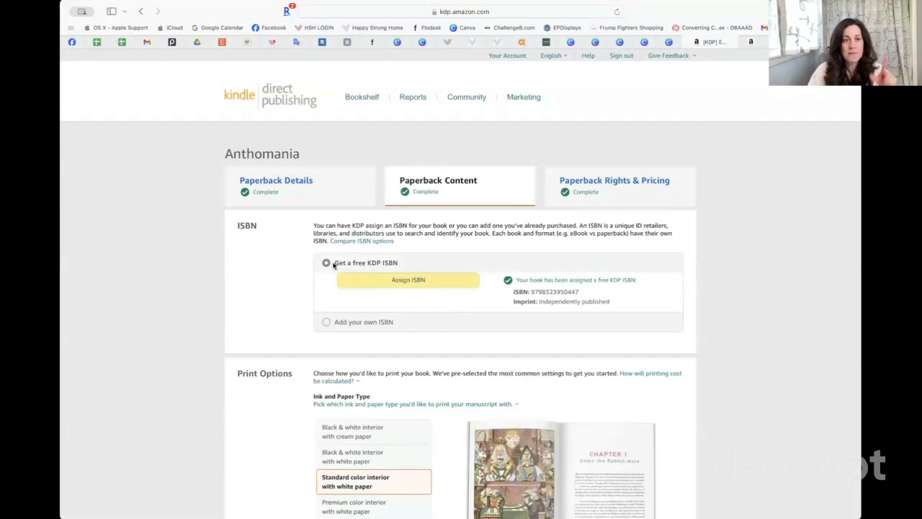
- Examine the ISBN, ink and paper type, trim size, bleed and cover finish settings of the paperback content
scroll(463, 327, down, 3)
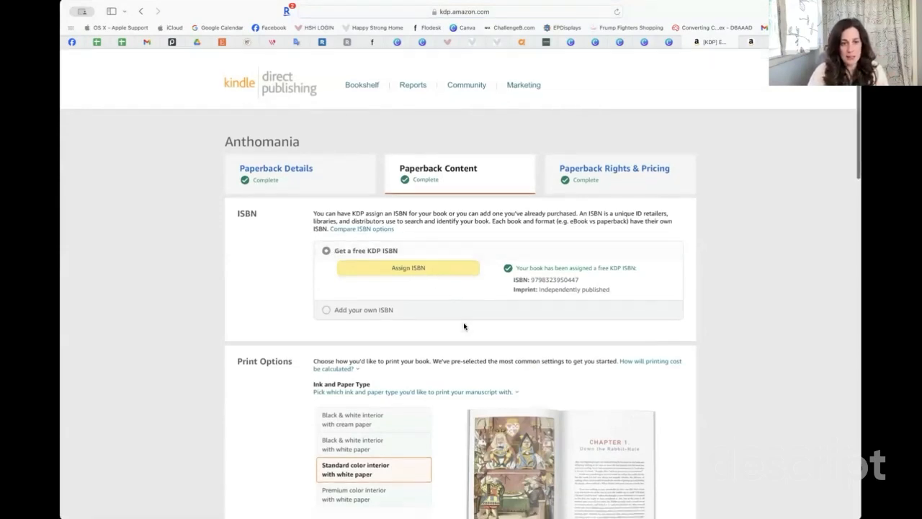
scroll(464, 325, down, 3)
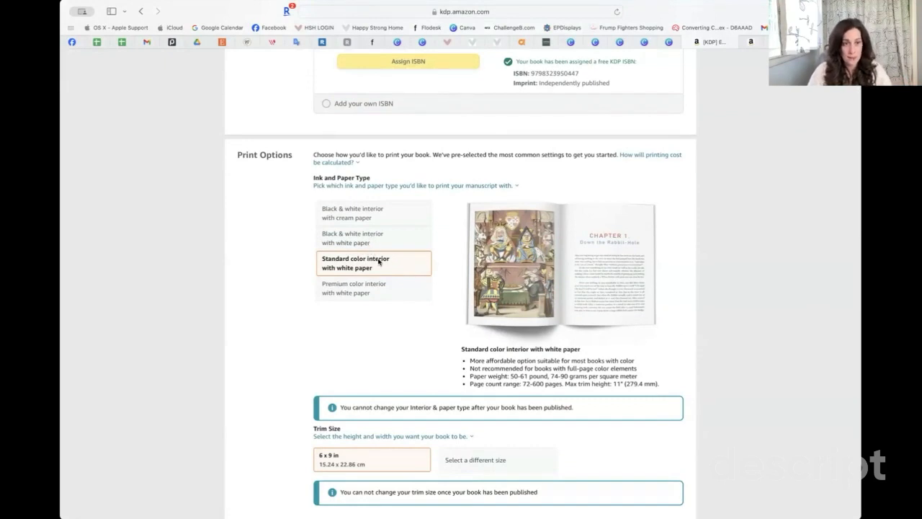
scroll(393, 282, down, 5)
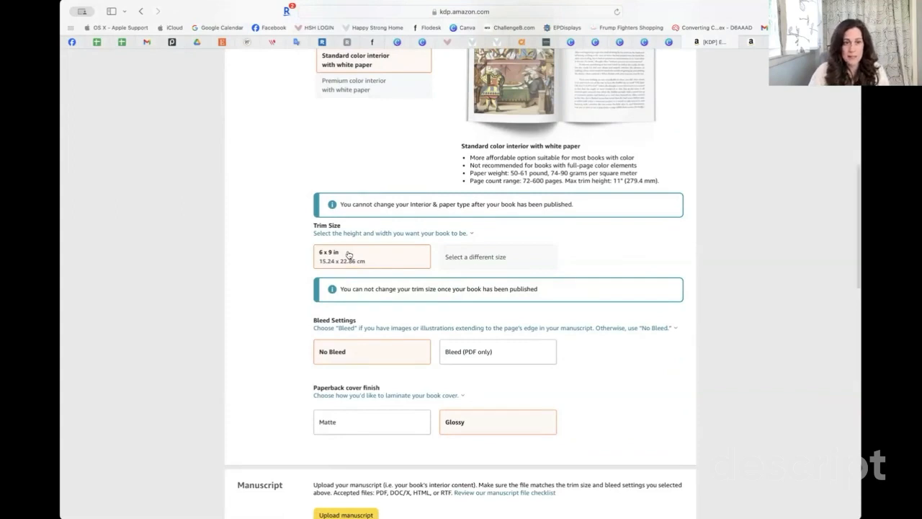
scroll(353, 252, down, 3)
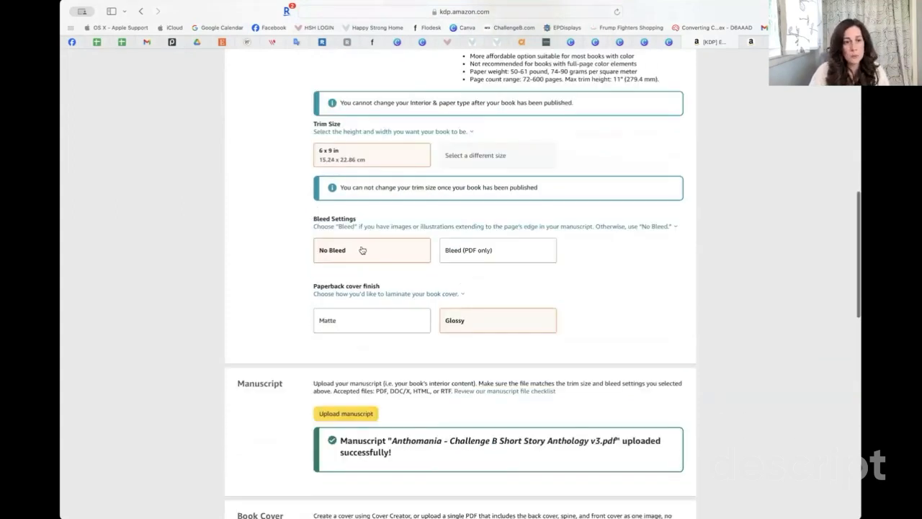
scroll(403, 244, down, 1)
mouse_move(397, 180)
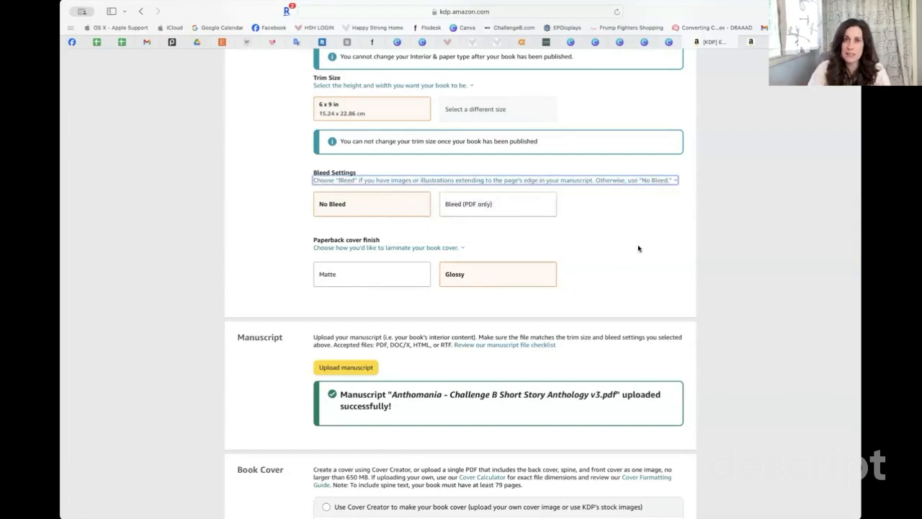
scroll(637, 247, down, 1)
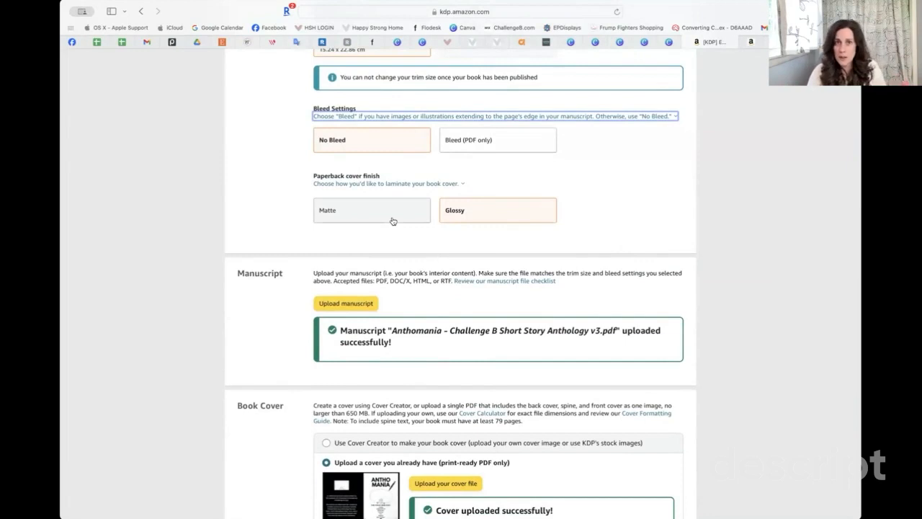
- Examine the manuscript upload, book cover upload, barcode and AI-generated content settings
scroll(392, 220, down, 2)
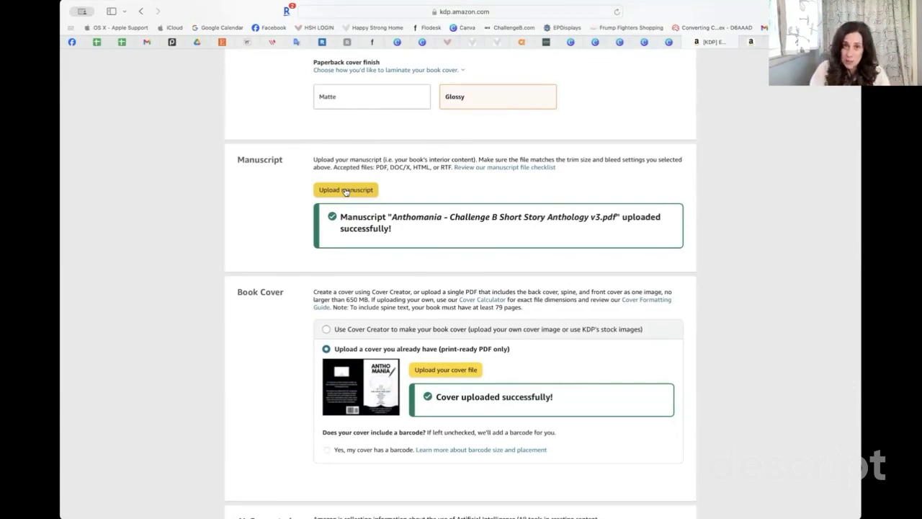
scroll(345, 192, down, 4)
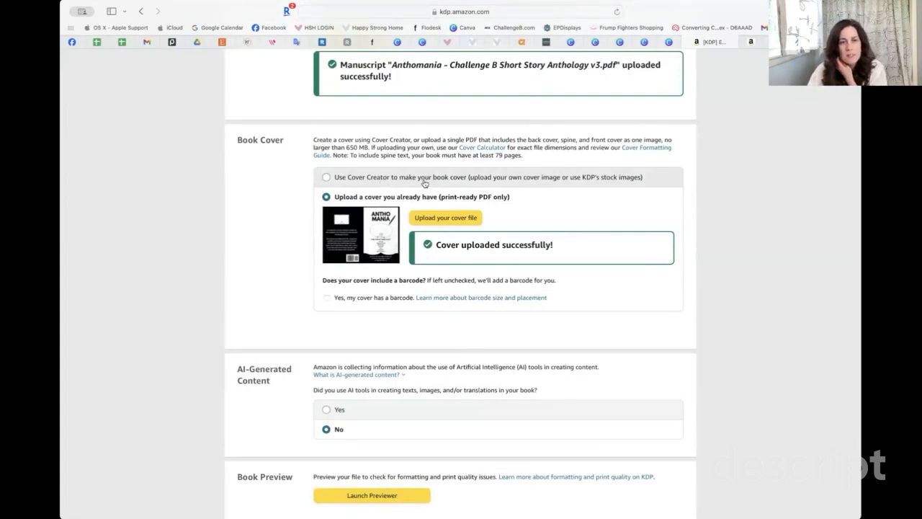
scroll(423, 184, down, 1)
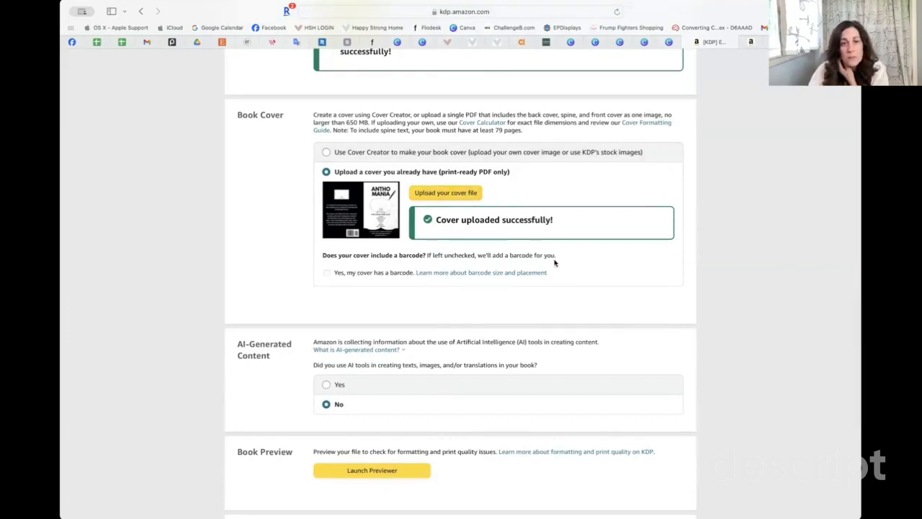
scroll(553, 261, down, 1)
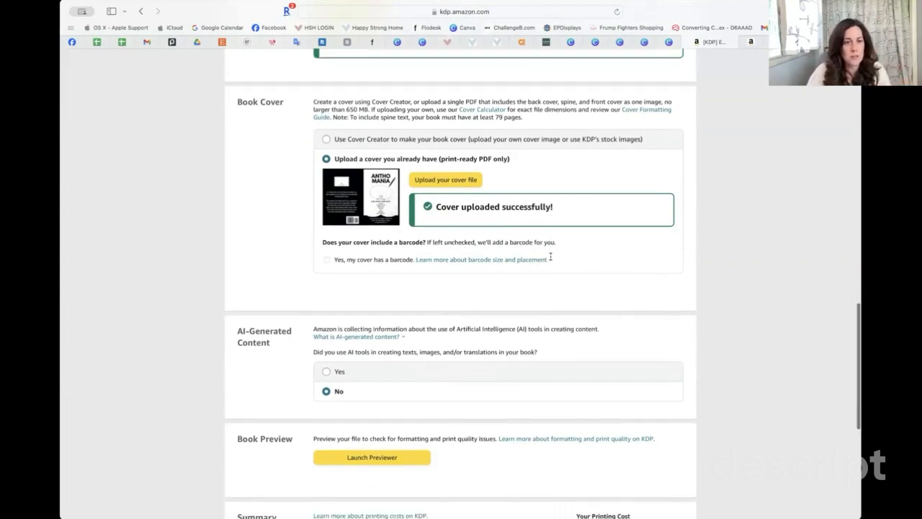
- Launch the print previewer for the uploaded Anthomania manuscript and cover
scroll(550, 260, down, 5)
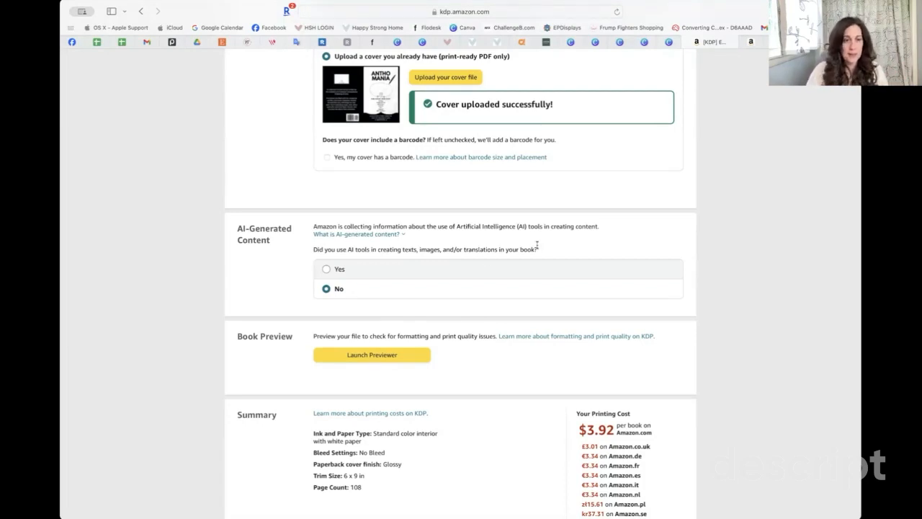
scroll(369, 354, down, 2)
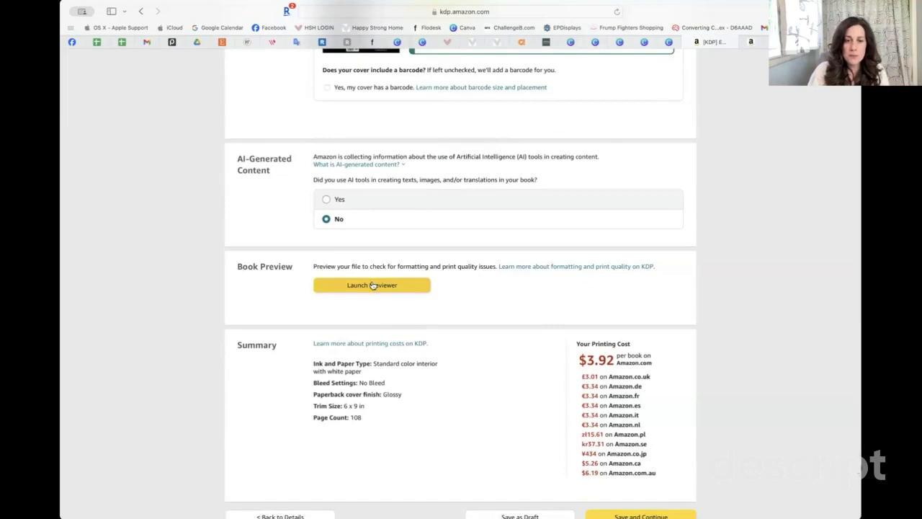
click(372, 284)
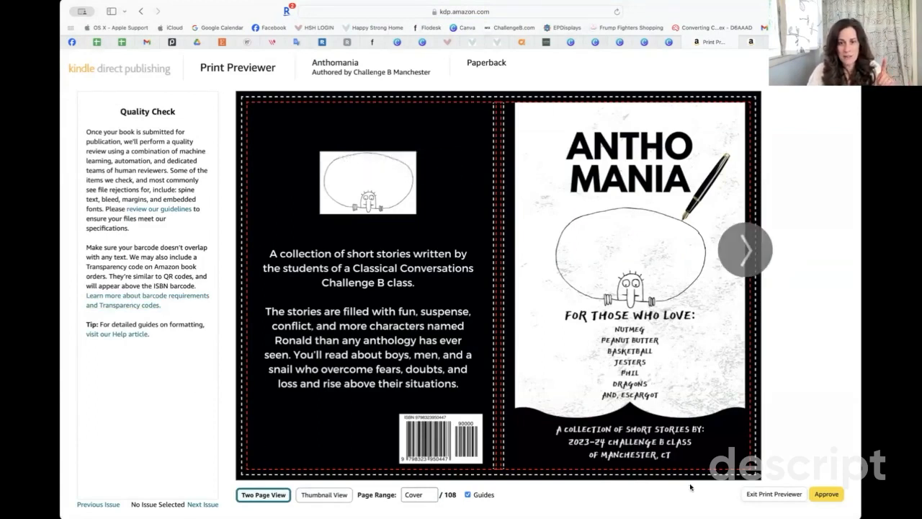
- Display the previewed book as thumbnails and inspect the cover and all page spreads through the last page
click(324, 494)
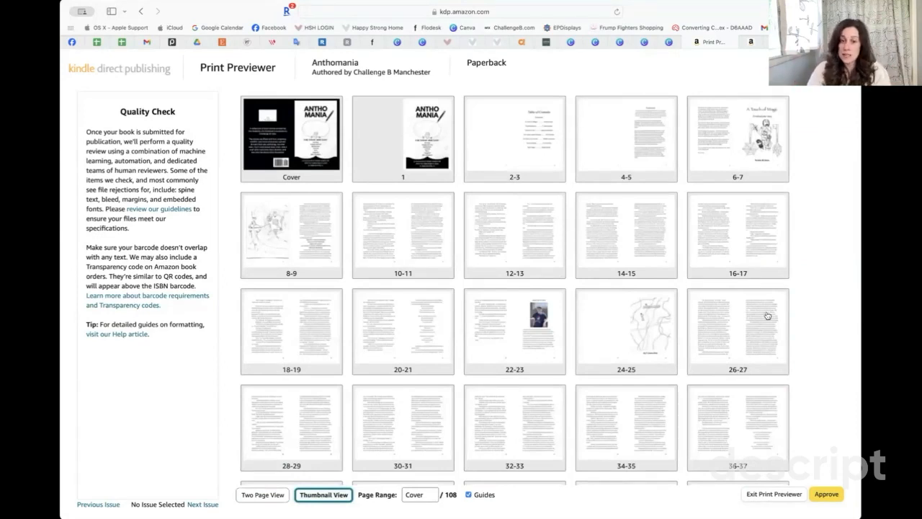
scroll(767, 316, down, 10)
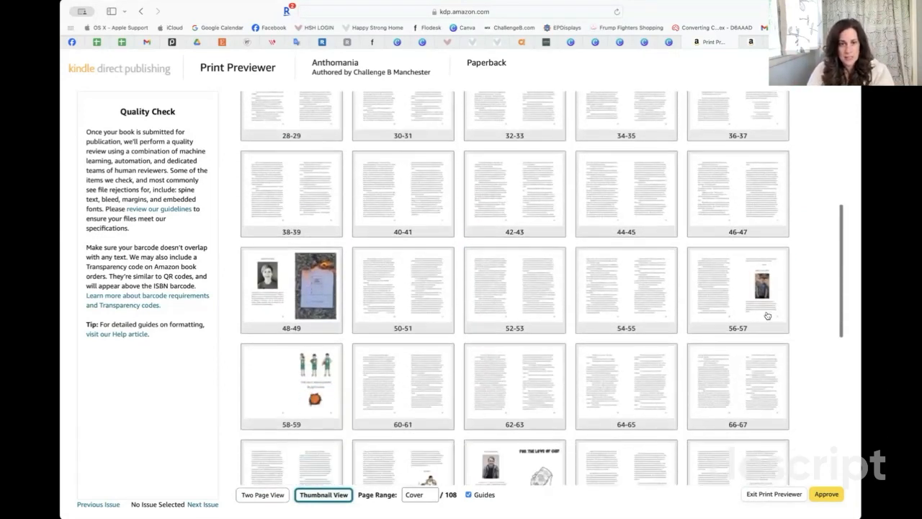
scroll(767, 316, down, 4)
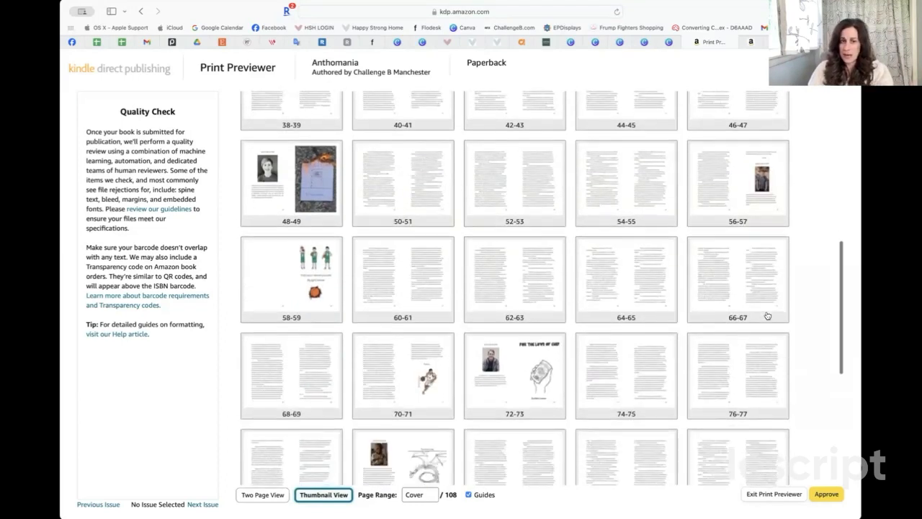
scroll(767, 316, down, 9)
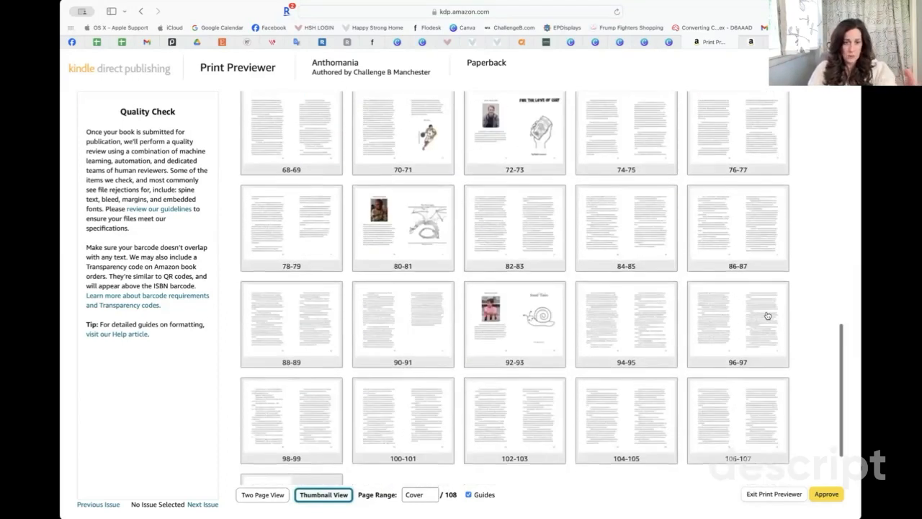
scroll(767, 316, down, 2)
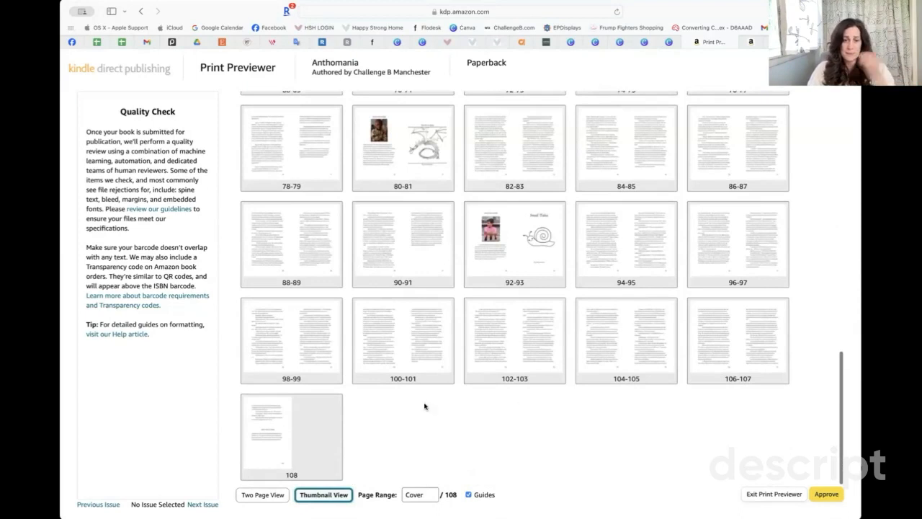
- Approve the print preview, then save the paperback content and continue to the pricing page
click(824, 495)
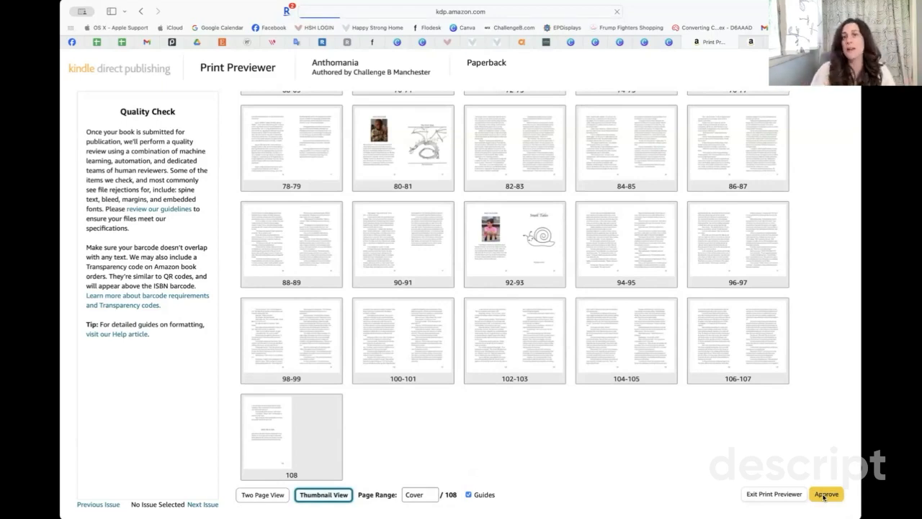
scroll(687, 410, down, 8)
scroll(687, 409, down, 10)
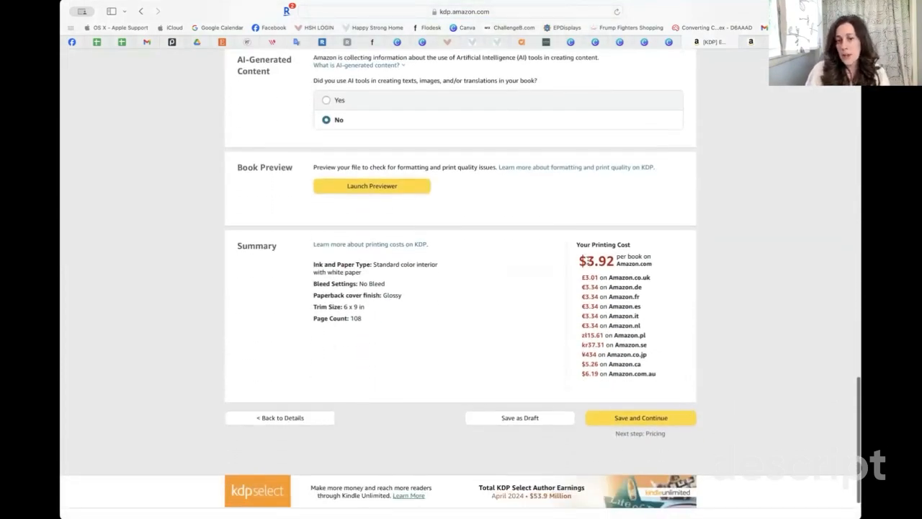
click(635, 417)
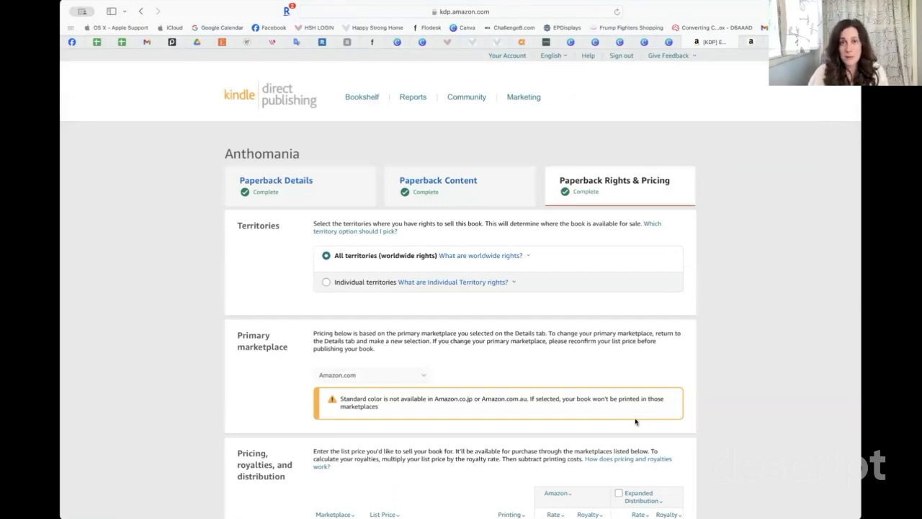
- Examine the territory rights, primary marketplace, minimum list price and printing cost for the Amazon.com paperback
scroll(500, 331, down, 1)
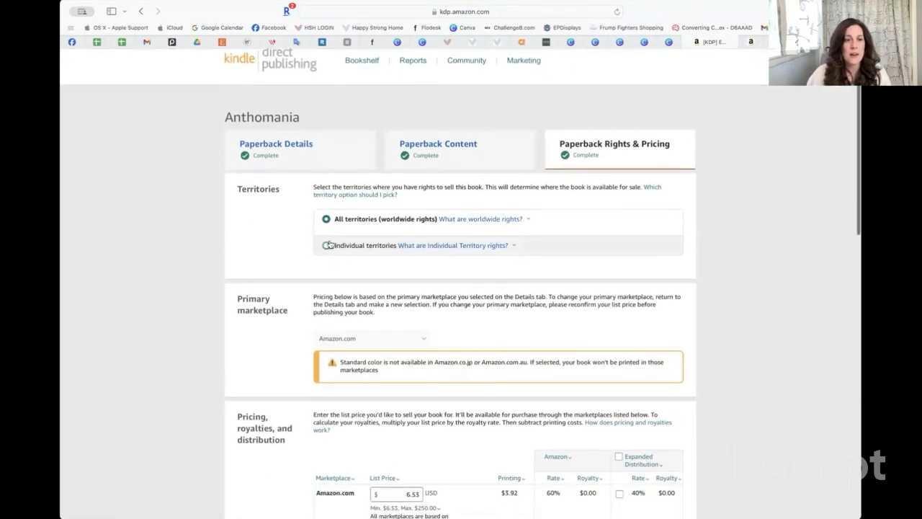
scroll(352, 323, down, 1)
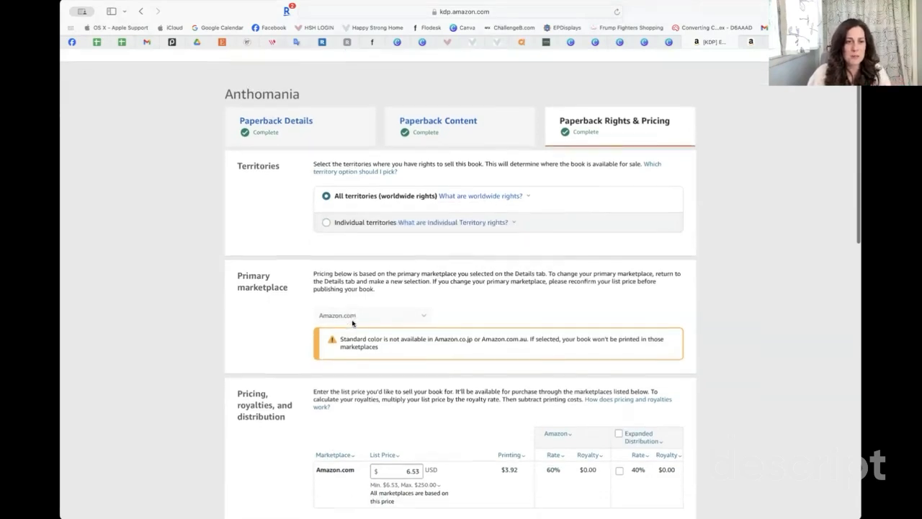
scroll(352, 323, down, 2)
scroll(378, 274, down, 2)
scroll(378, 275, down, 3)
mouse_move(365, 306)
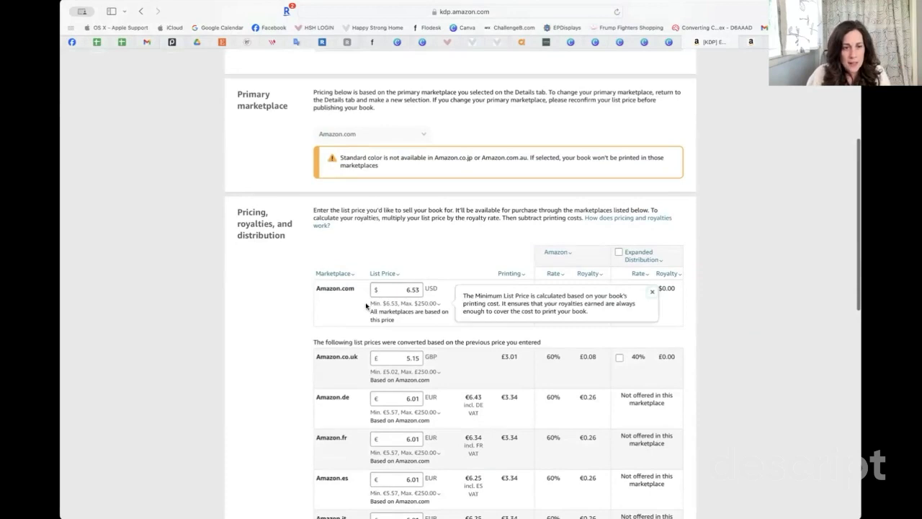
drag(367, 304, 398, 308)
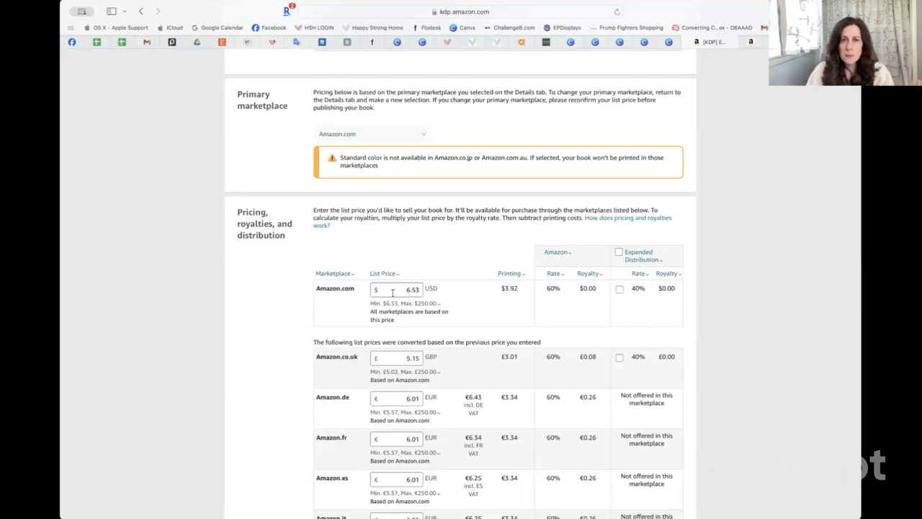
drag(395, 290, 437, 296)
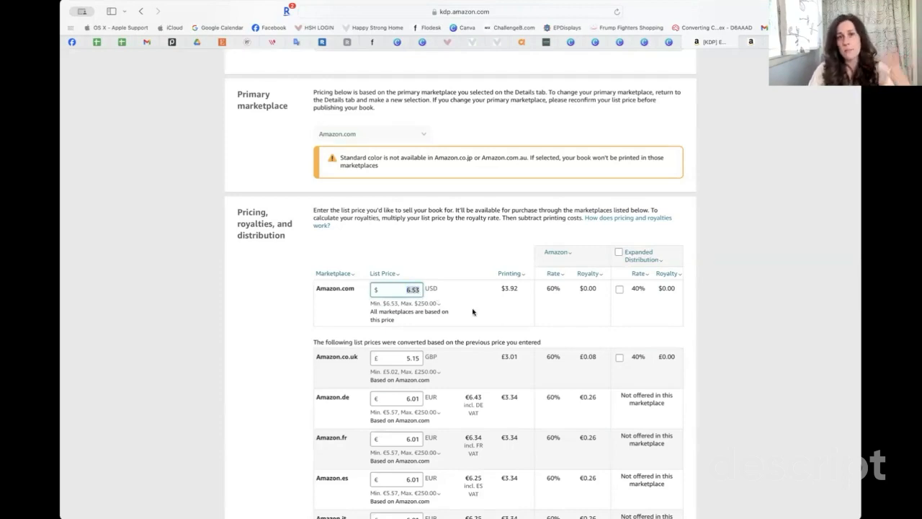
drag(499, 288, 520, 290)
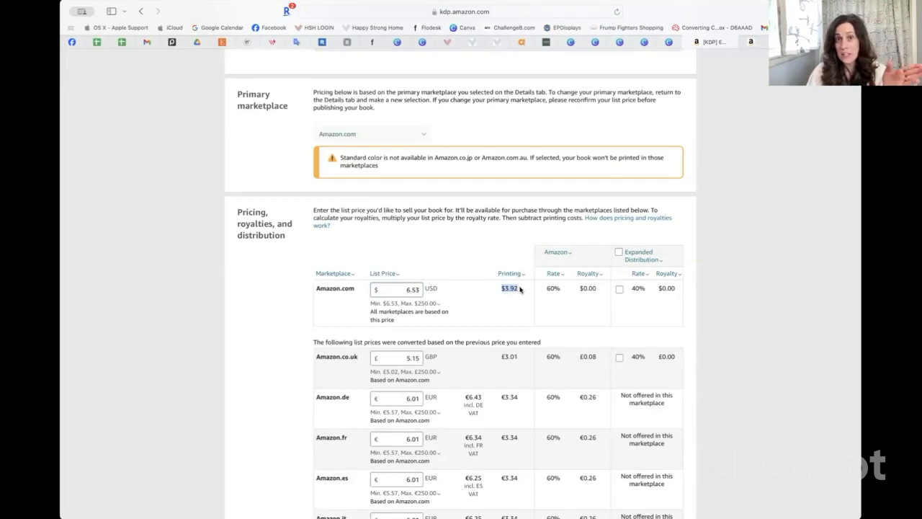
drag(399, 290, 422, 290)
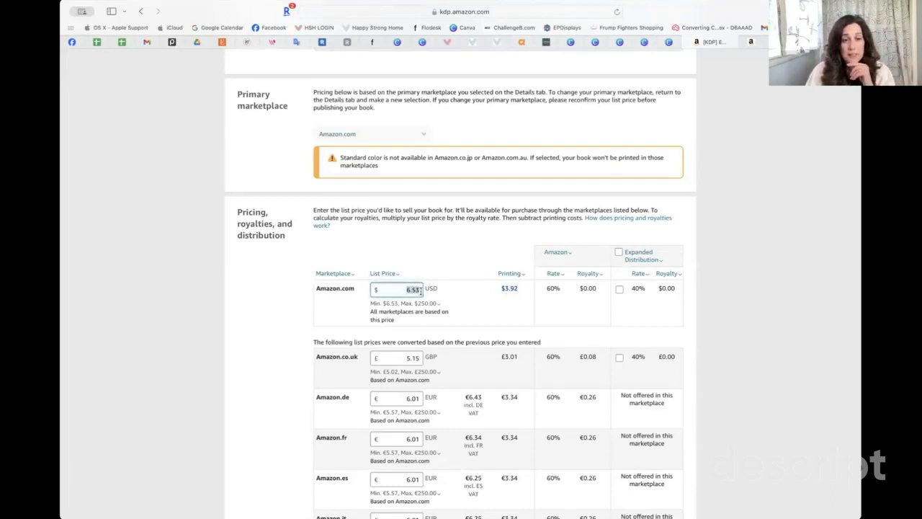
click(477, 306)
- Read the availability time in the terms and the proof option, then publish the paperback
scroll(477, 306, down, 10)
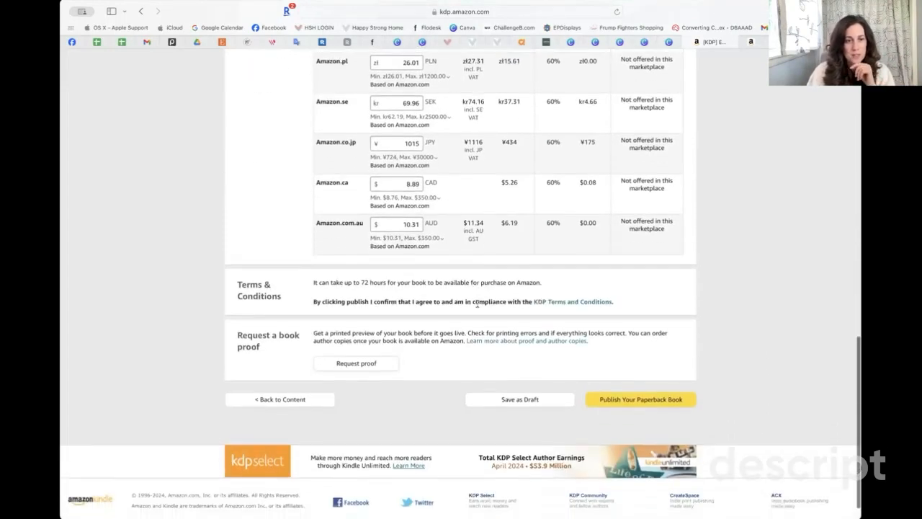
drag(357, 283, 543, 281)
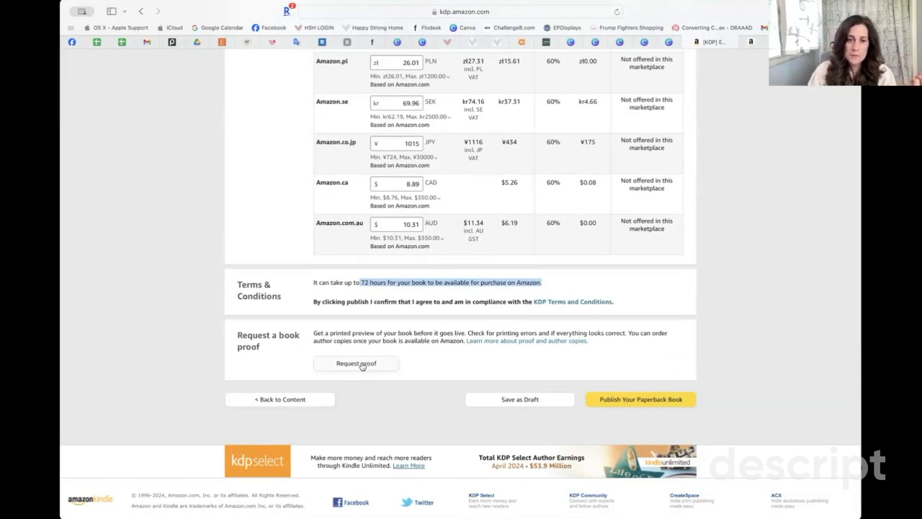
click(650, 400)
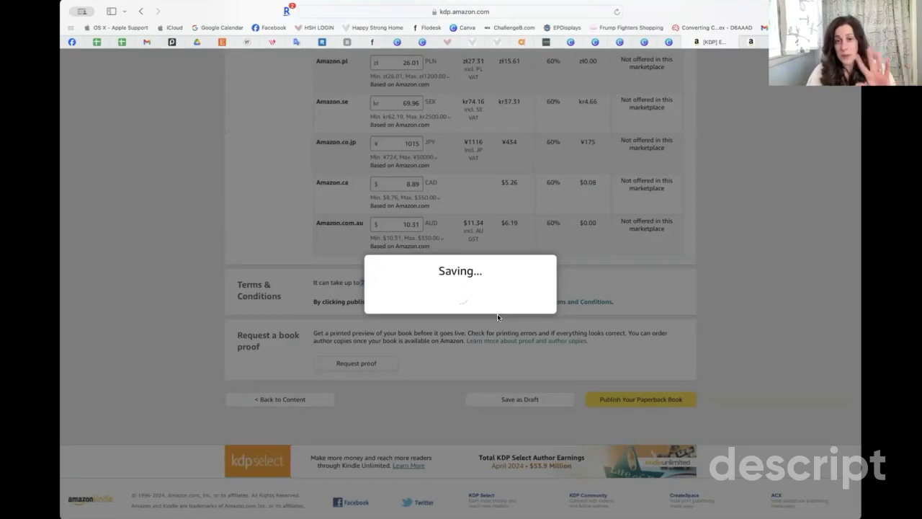
- Check the review status details and available paperback actions of Anthomania on the bookshelf
scroll(496, 316, down, 1)
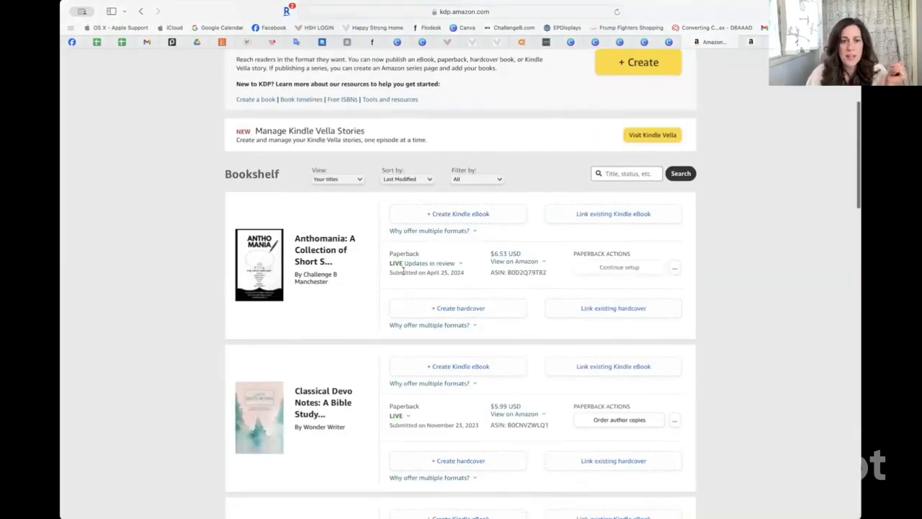
click(441, 264)
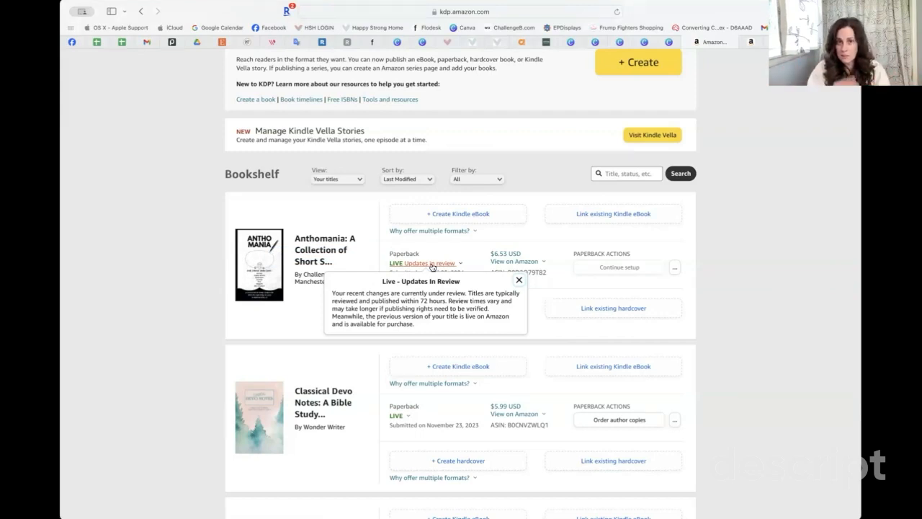
click(432, 264)
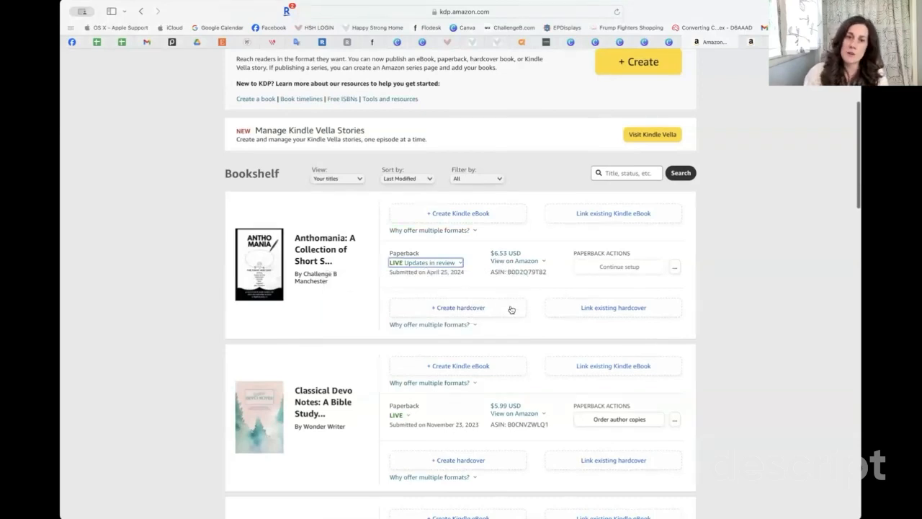
click(407, 264)
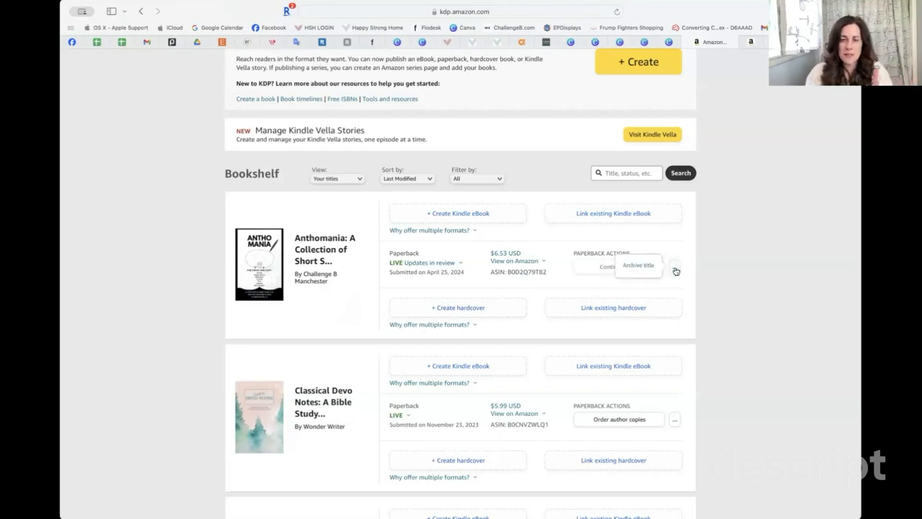
- Open the author copies order page for the Classical Devo Notes paperback submitted on November 23, 2023
scroll(675, 271, down, 3)
click(675, 302)
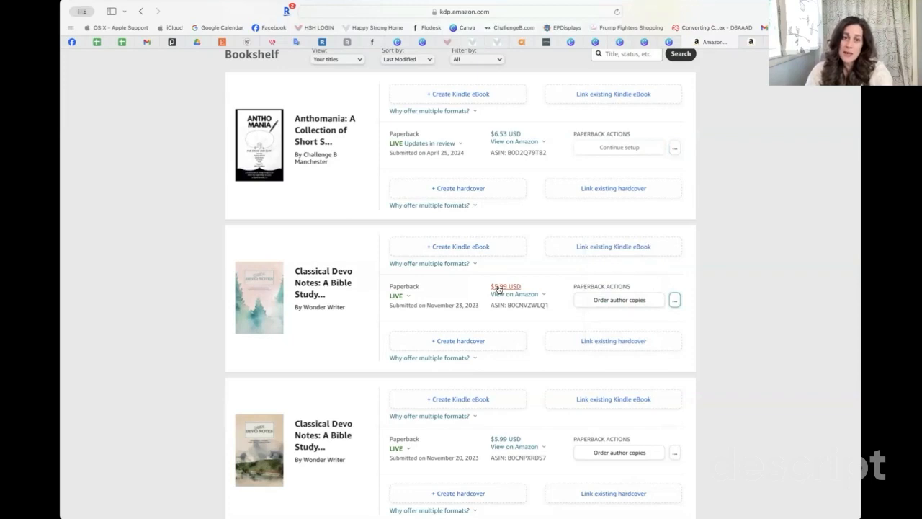
click(673, 302)
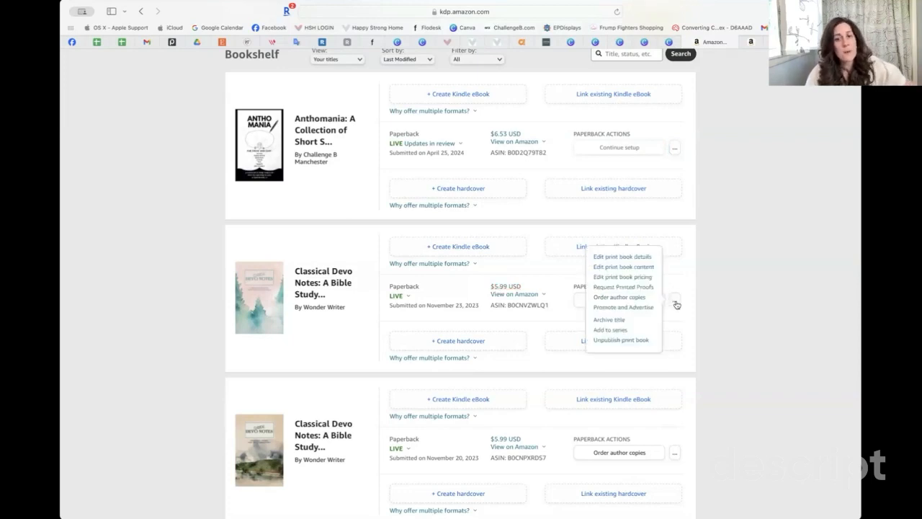
click(633, 298)
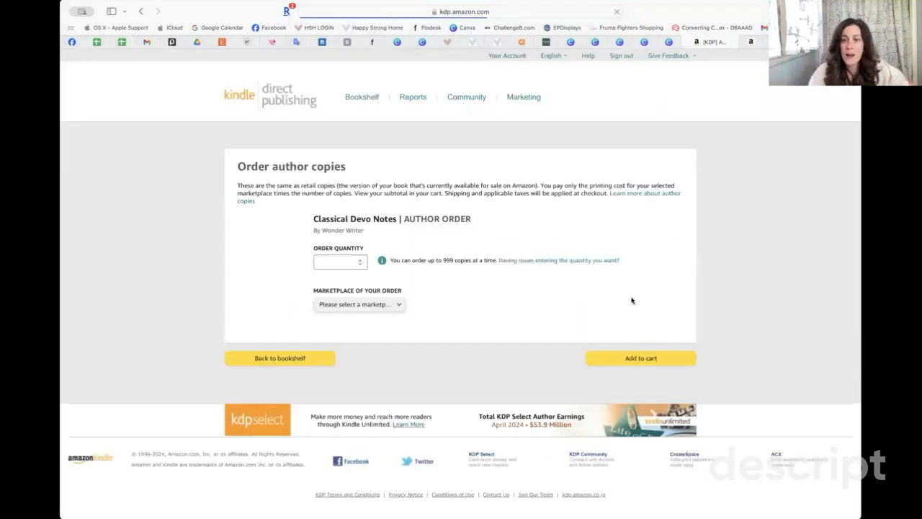
- Order 1 author copy of Classical Devo Notes from the Amazon.com marketplace and add it to the cart
click(352, 262)
text(1)
click(386, 306)
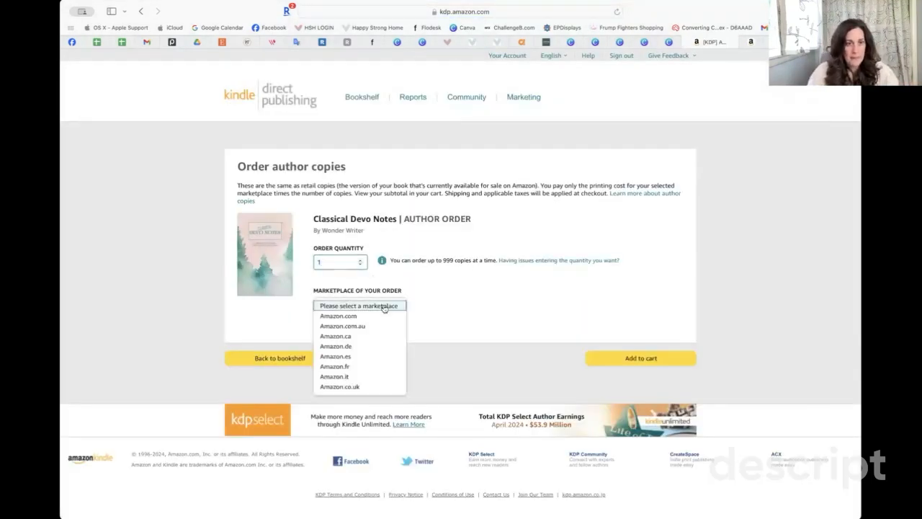
click(366, 320)
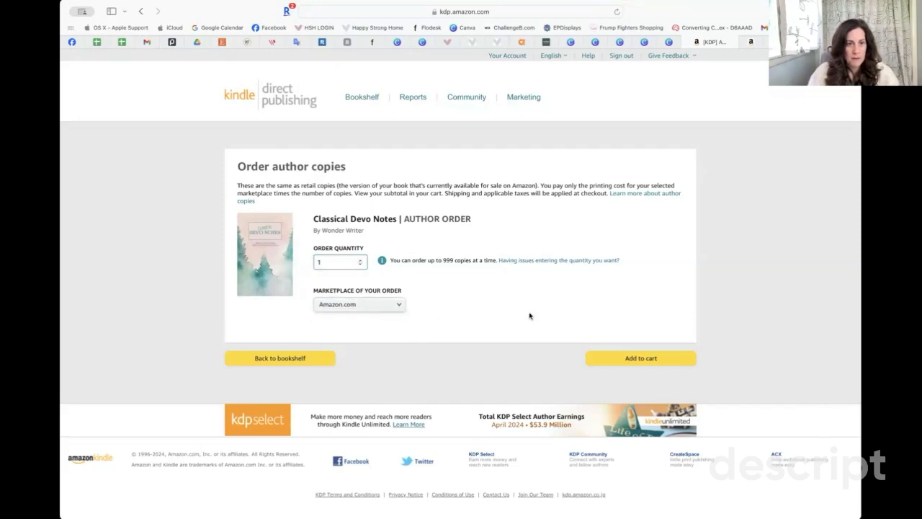
click(640, 357)
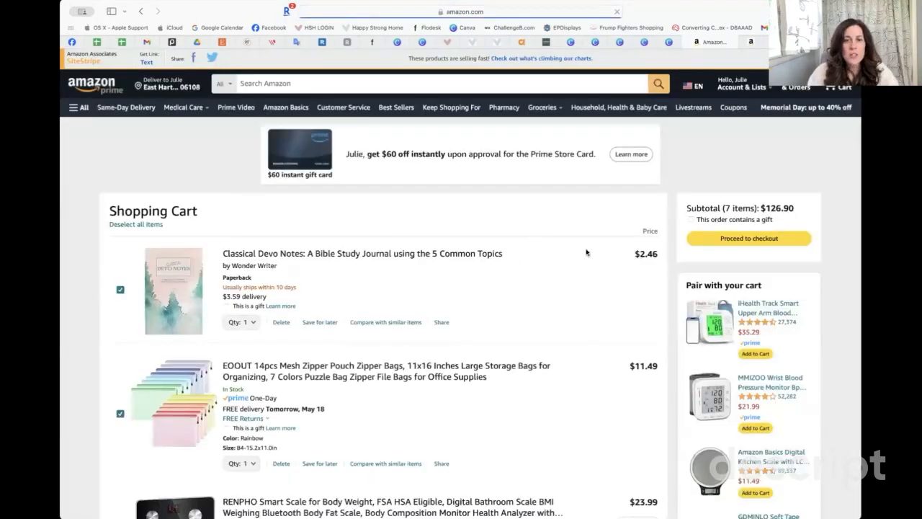
- Check the author copy's price and delivery fee in the shopping cart
drag(637, 257, 655, 254)
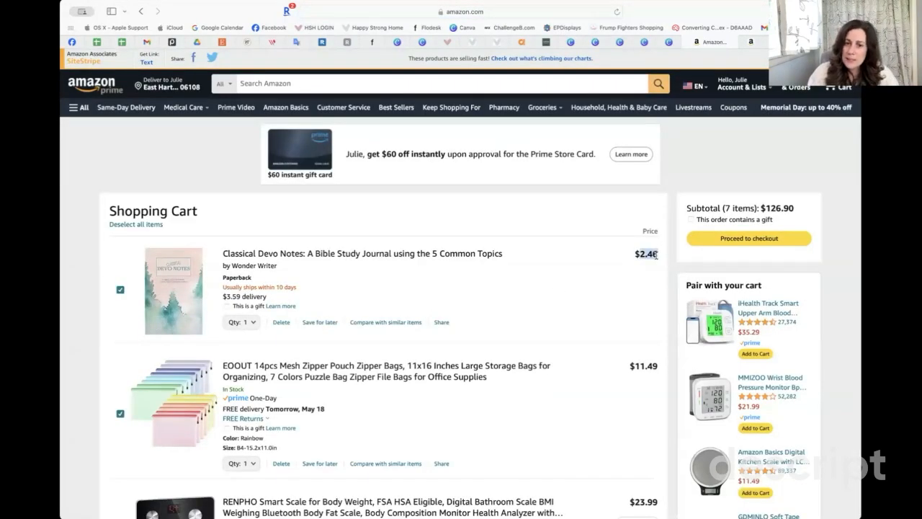
drag(227, 296, 239, 296)
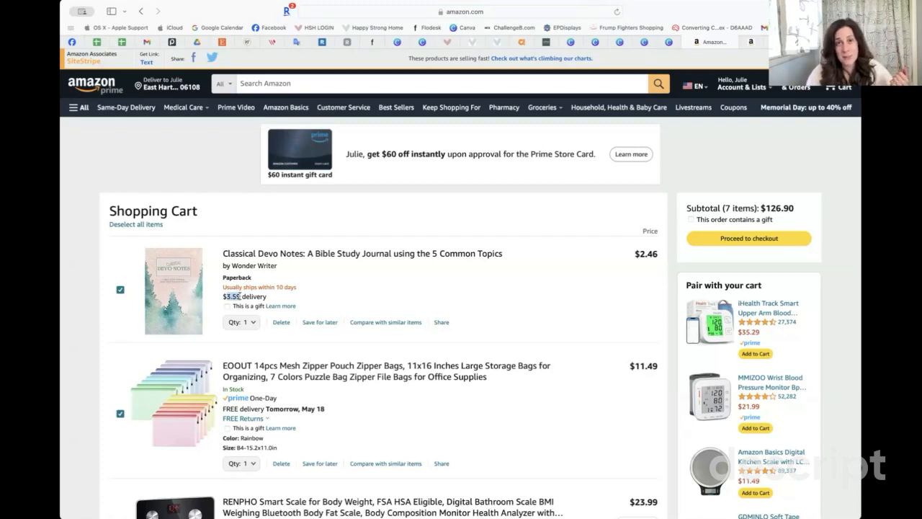
drag(239, 296, 241, 296)
- Remove Classical Devo Notes from the shopping cart and return to the KDP bookshelf
click(281, 322)
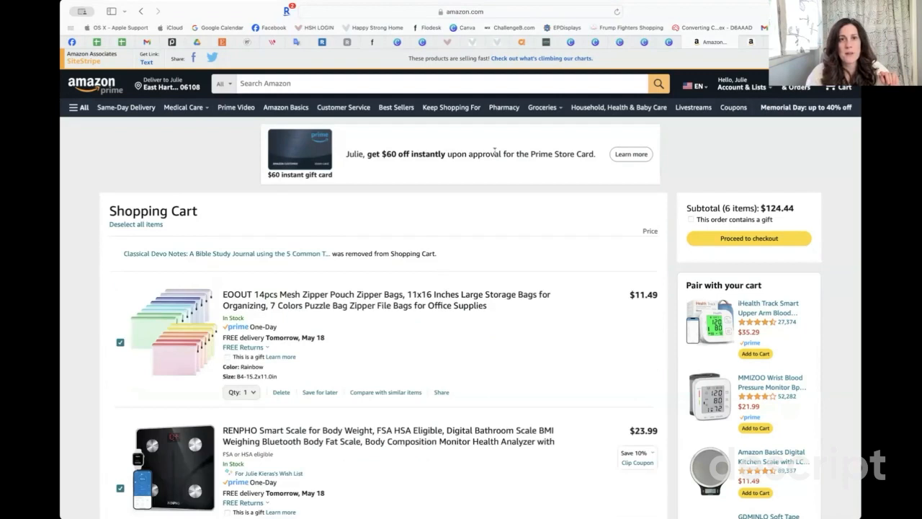
click(141, 11)
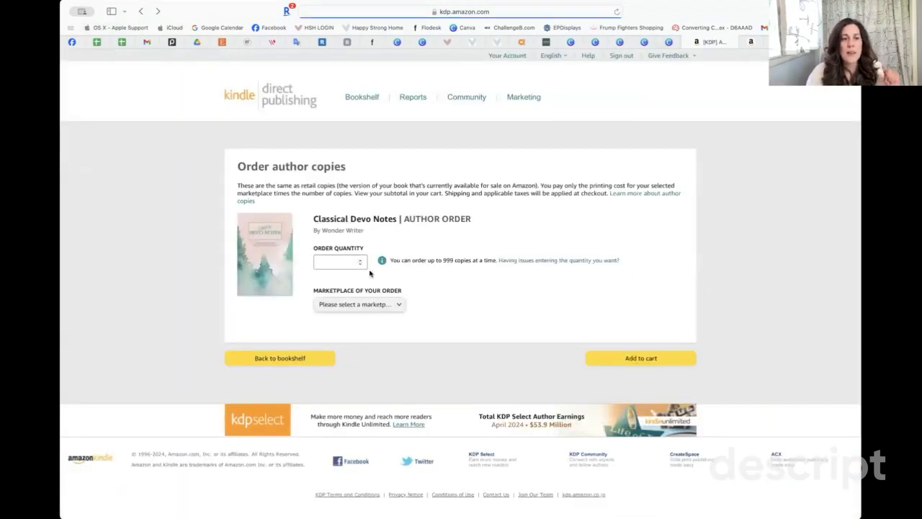
click(368, 101)
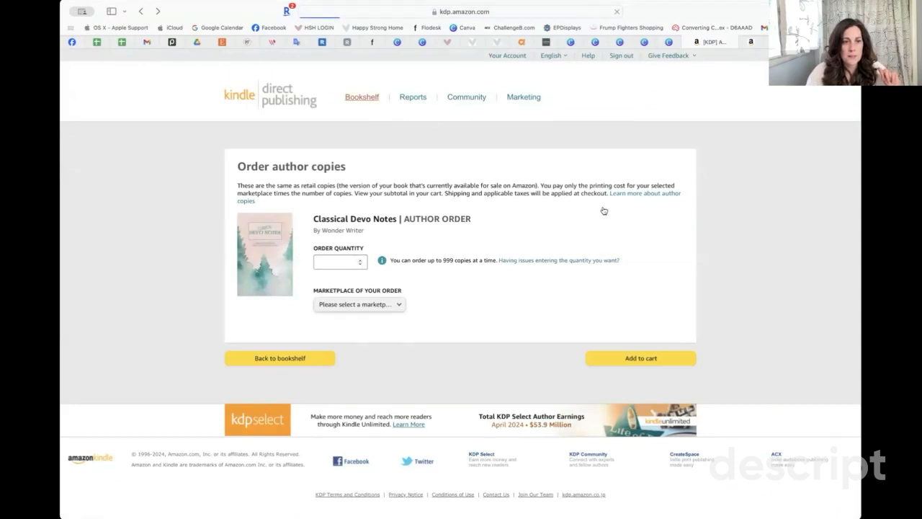
scroll(603, 209, down, 3)
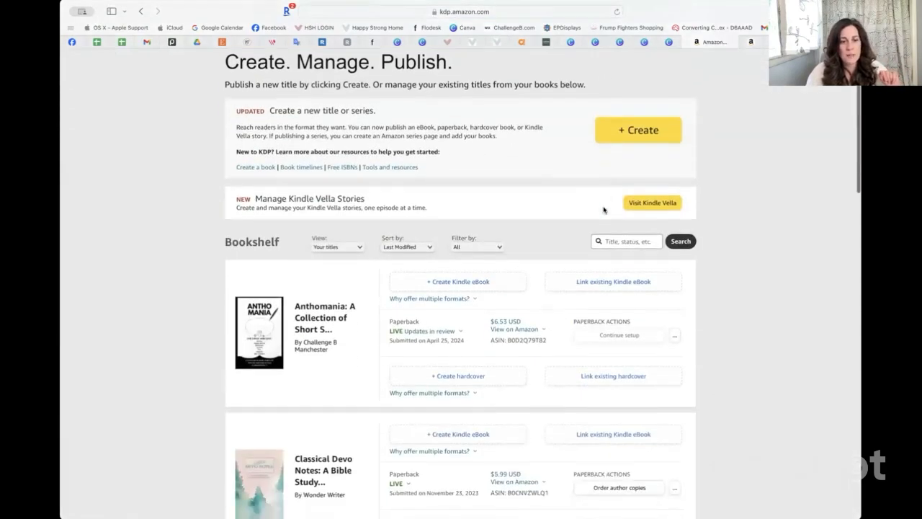